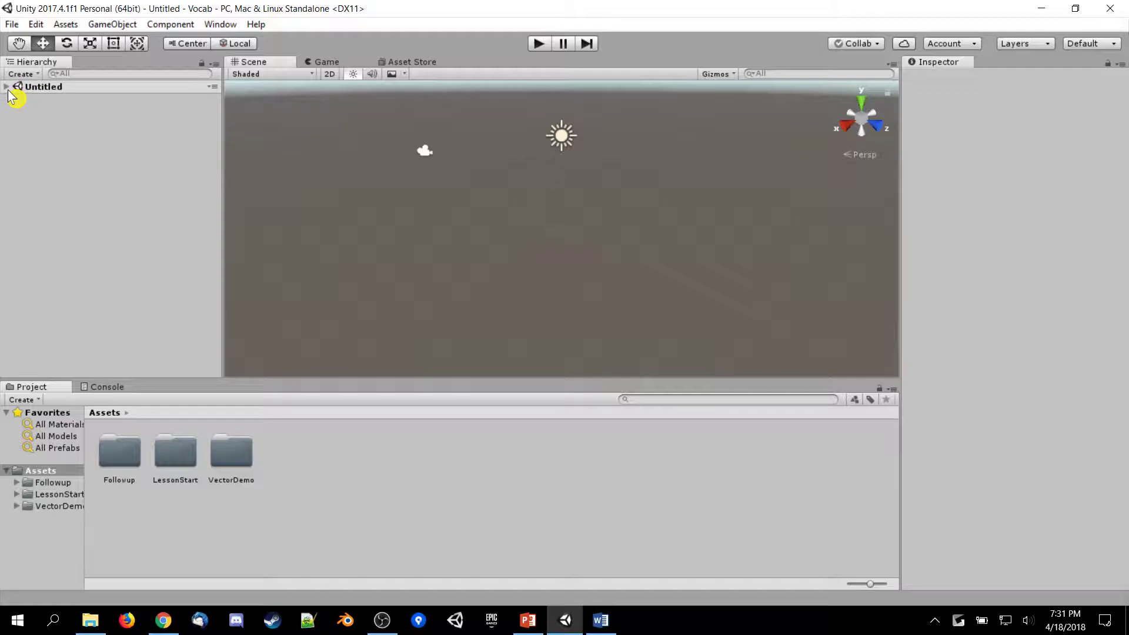
# Step: Expand the untitled scene and examine the components and properties of the Main Camera and the Directional Light
pyautogui.click(7, 88)
pyautogui.click(71, 101)
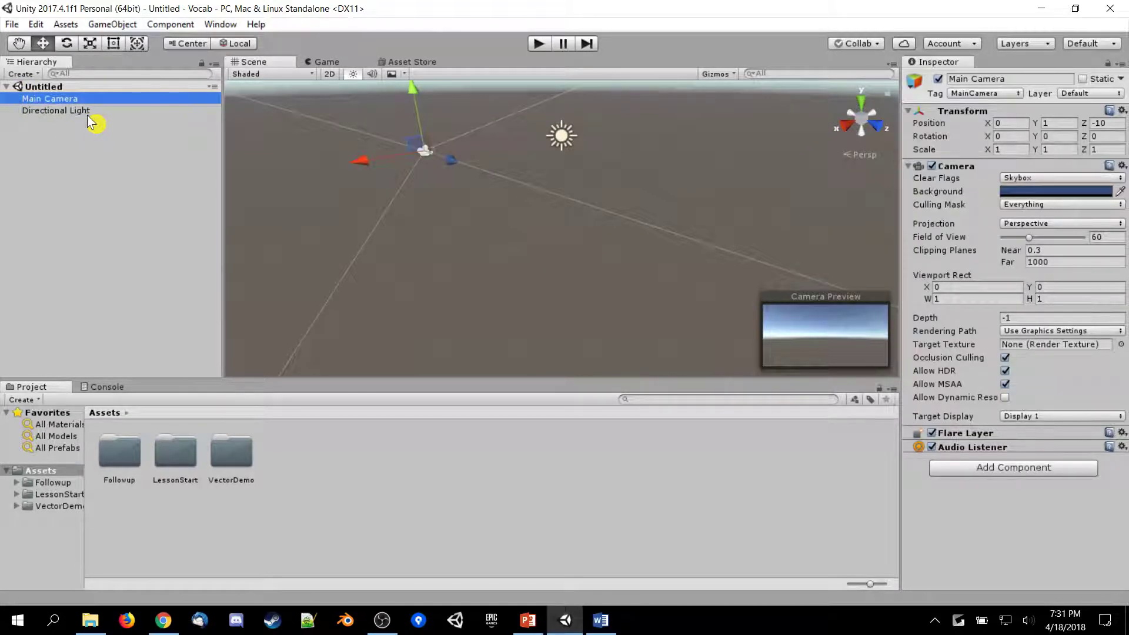
pyautogui.click(87, 114)
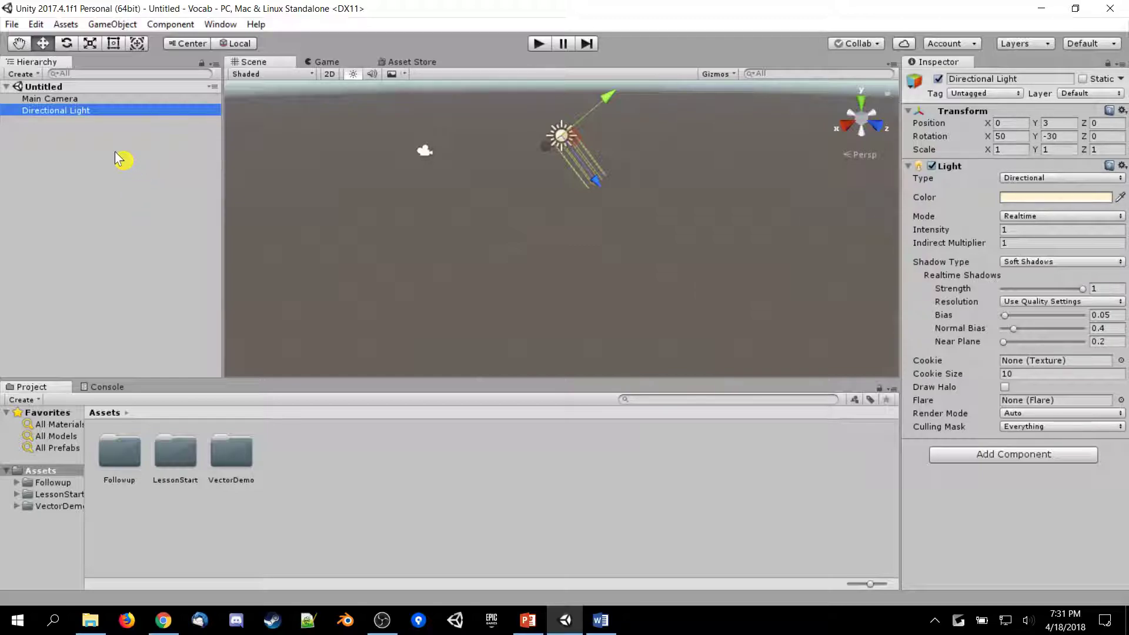
pyautogui.click(125, 102)
pyautogui.click(131, 108)
pyautogui.click(130, 101)
pyautogui.click(132, 108)
pyautogui.click(136, 103)
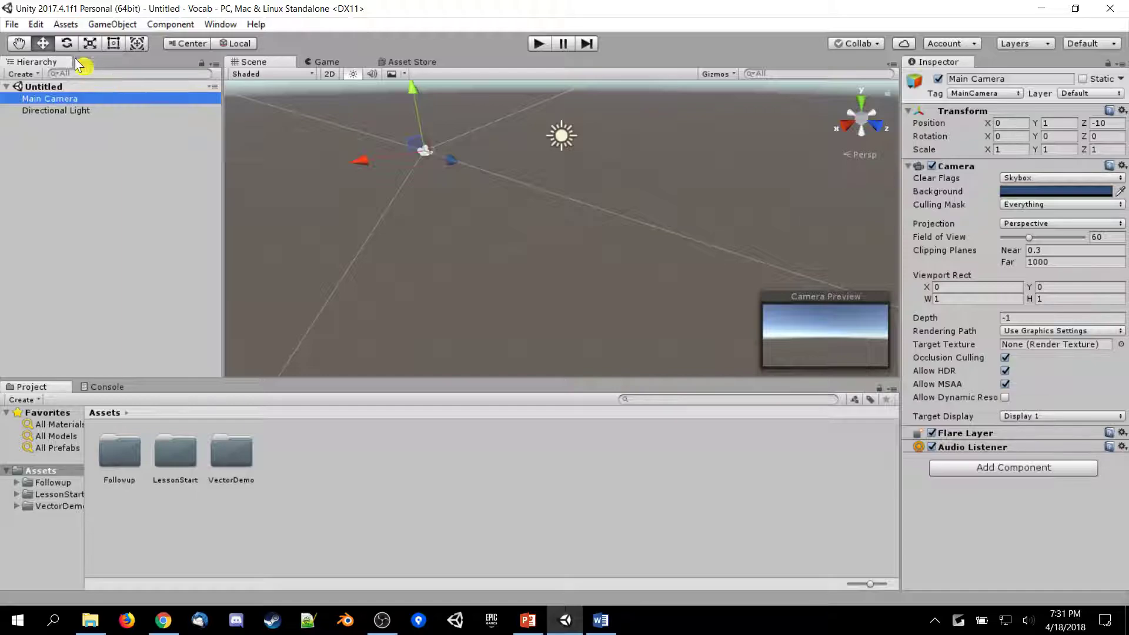
pyautogui.click(69, 112)
pyautogui.click(79, 158)
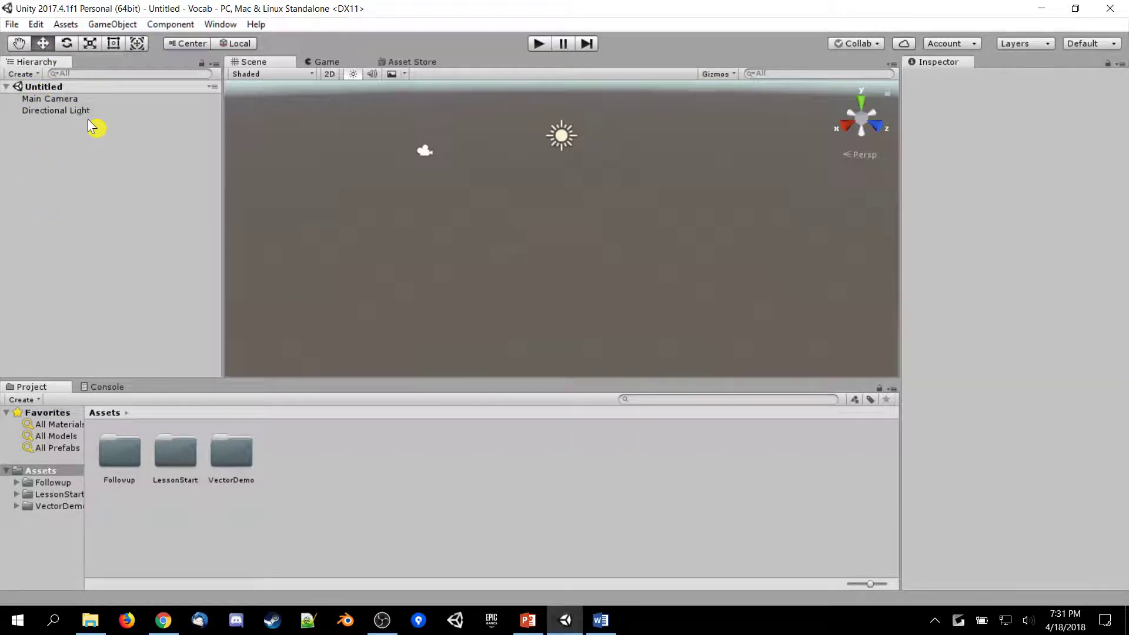
pyautogui.click(86, 98)
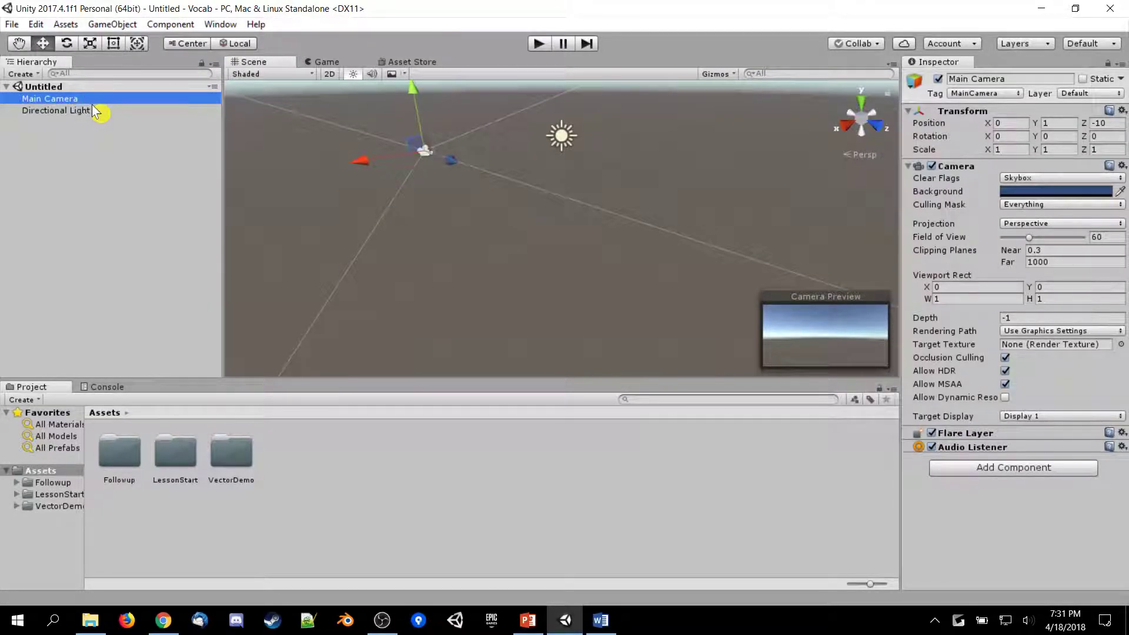
pyautogui.click(95, 110)
pyautogui.click(102, 101)
pyautogui.click(119, 112)
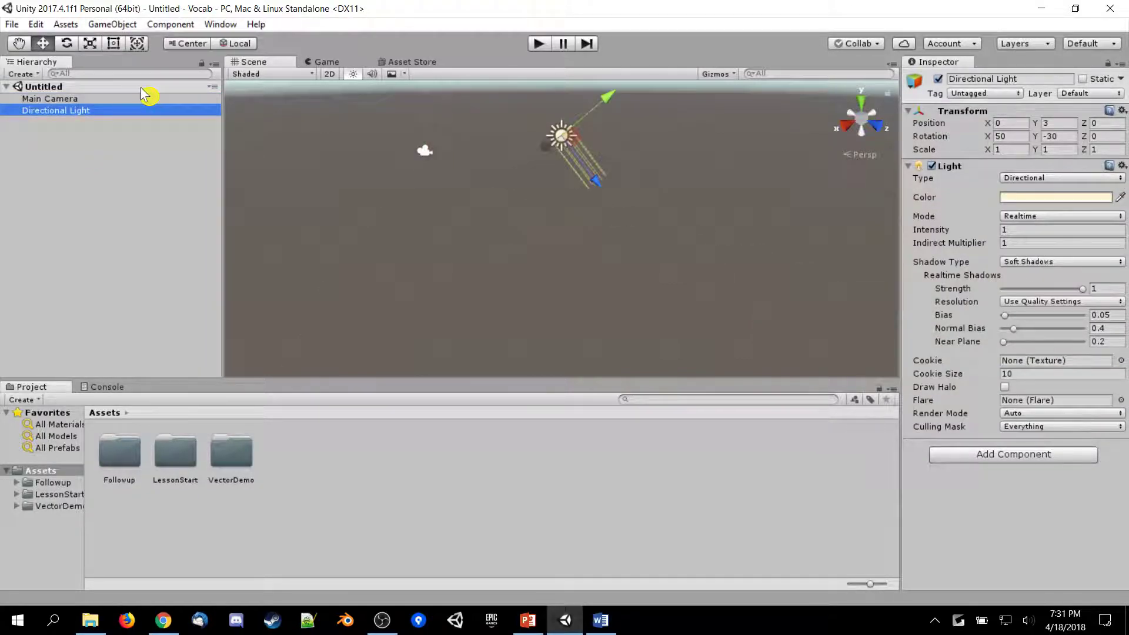
pyautogui.click(119, 101)
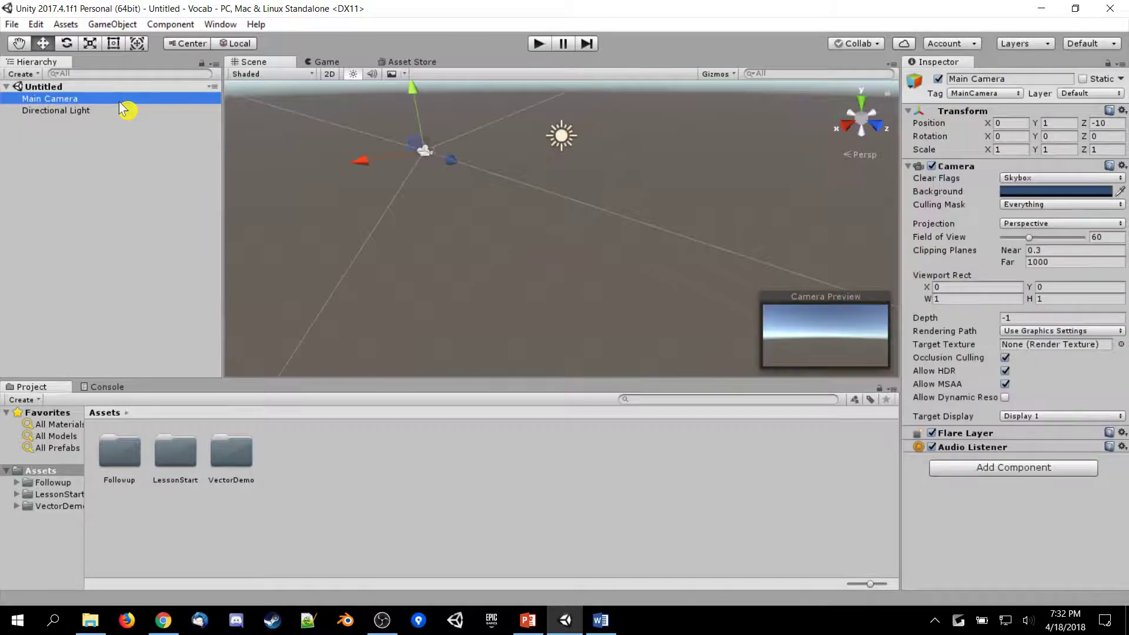
pyautogui.click(124, 111)
pyautogui.click(118, 100)
pyautogui.click(115, 124)
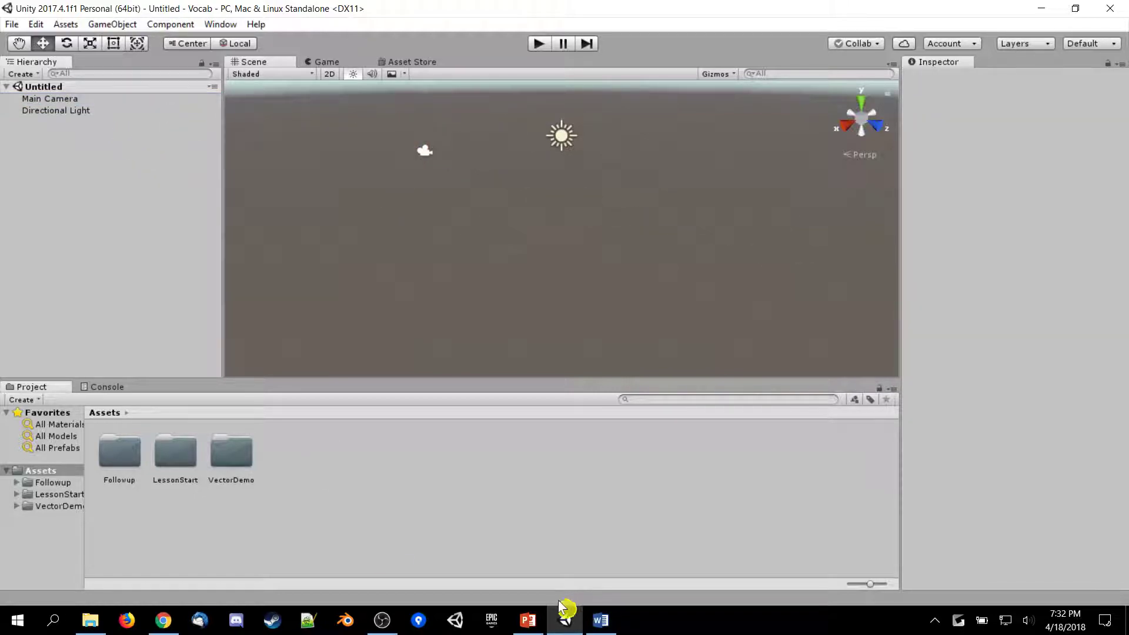
# Step: Switch to the PowerPoint presentation, view slide 11 with the cube example, and return to the Unity editor
pyautogui.click(528, 620)
pyautogui.scroll(-2, 155, 395)
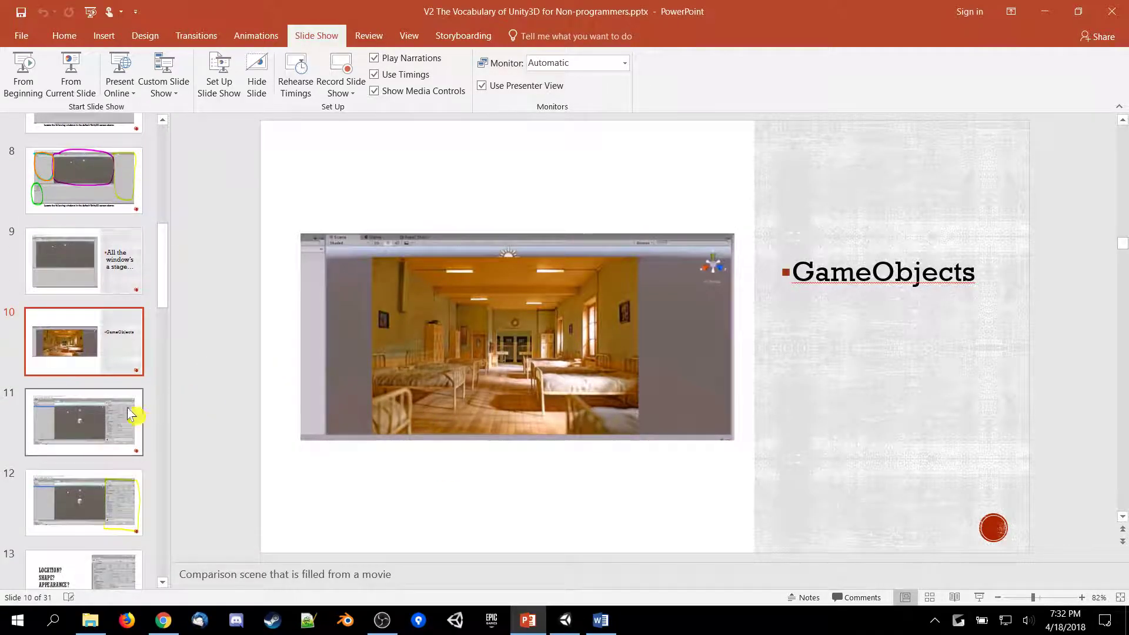
pyautogui.click(83, 414)
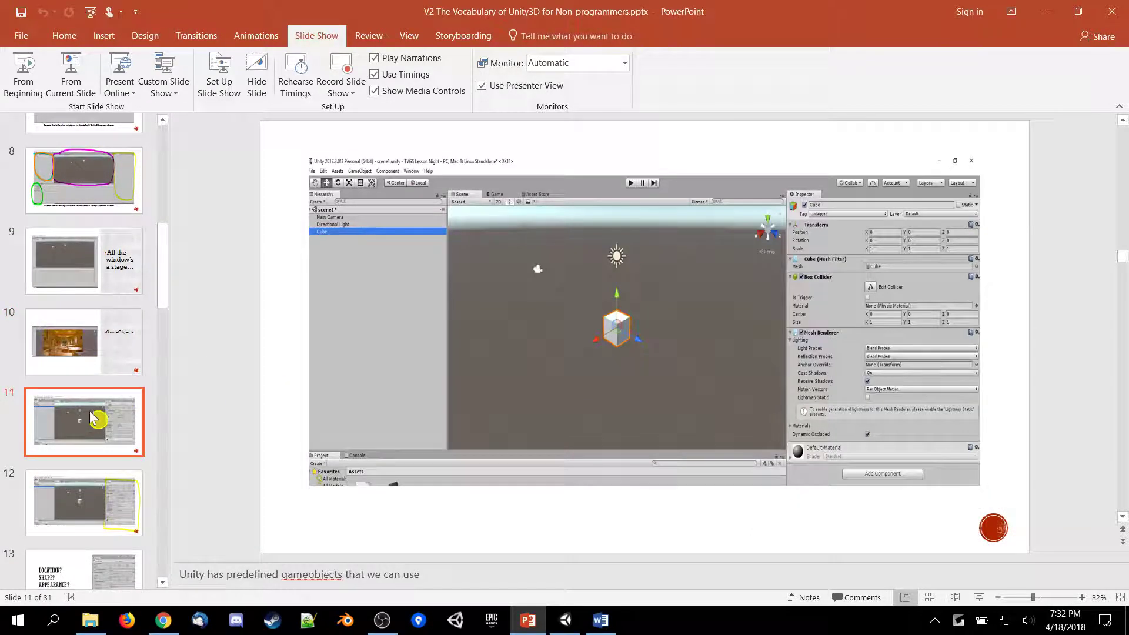
pyautogui.click(1050, 17)
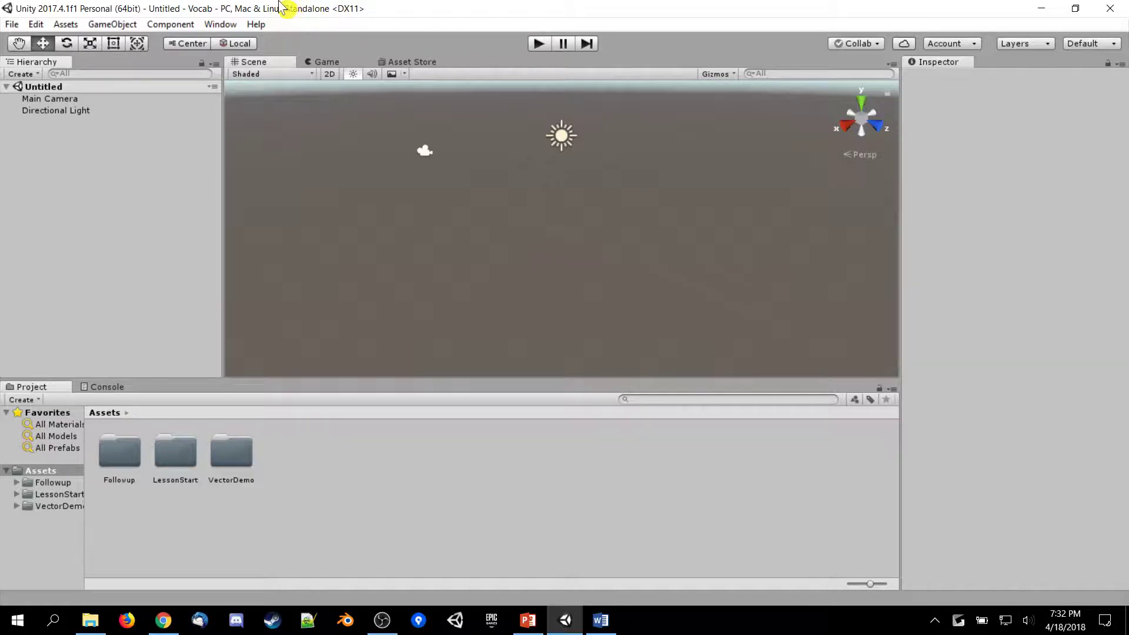
# Step: Add a 3D Cube game object to the scene
pyautogui.click(127, 27)
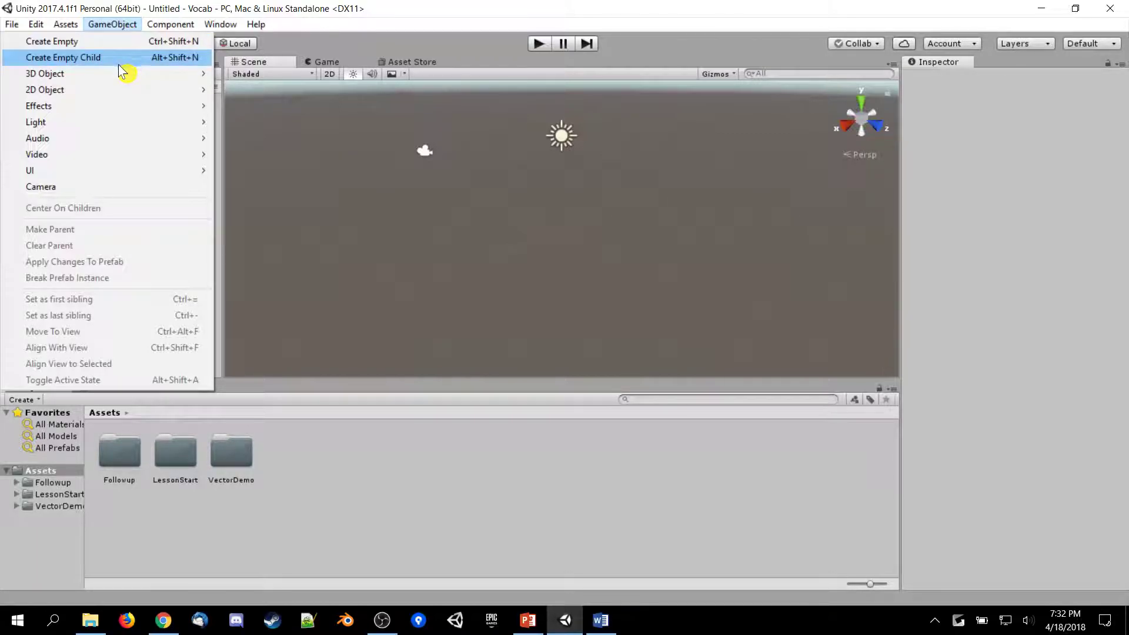
pyautogui.moveTo(117, 71)
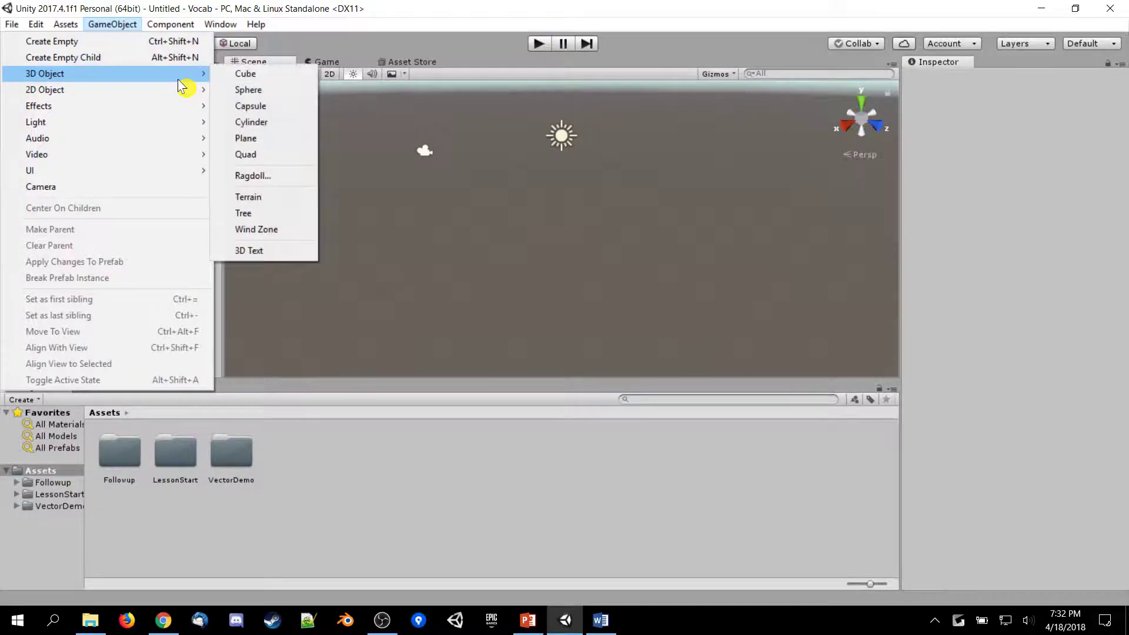
pyautogui.click(255, 76)
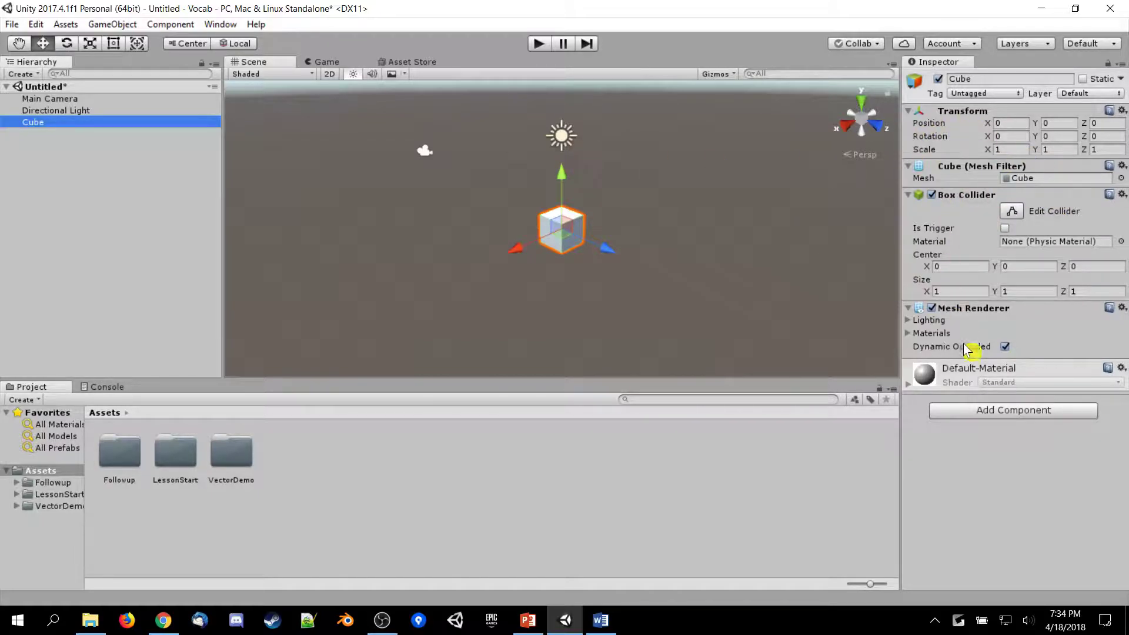
# Step: Toggle the cube's Mesh Renderer off and back on three times, then deselect the cube
pyautogui.click(932, 308)
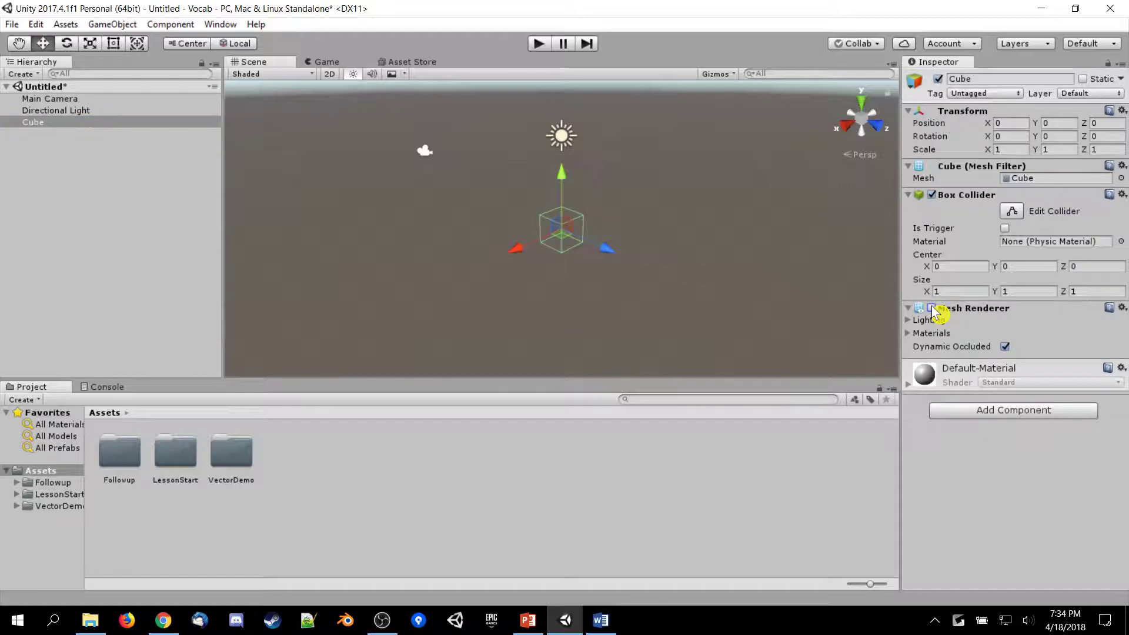
pyautogui.click(932, 308)
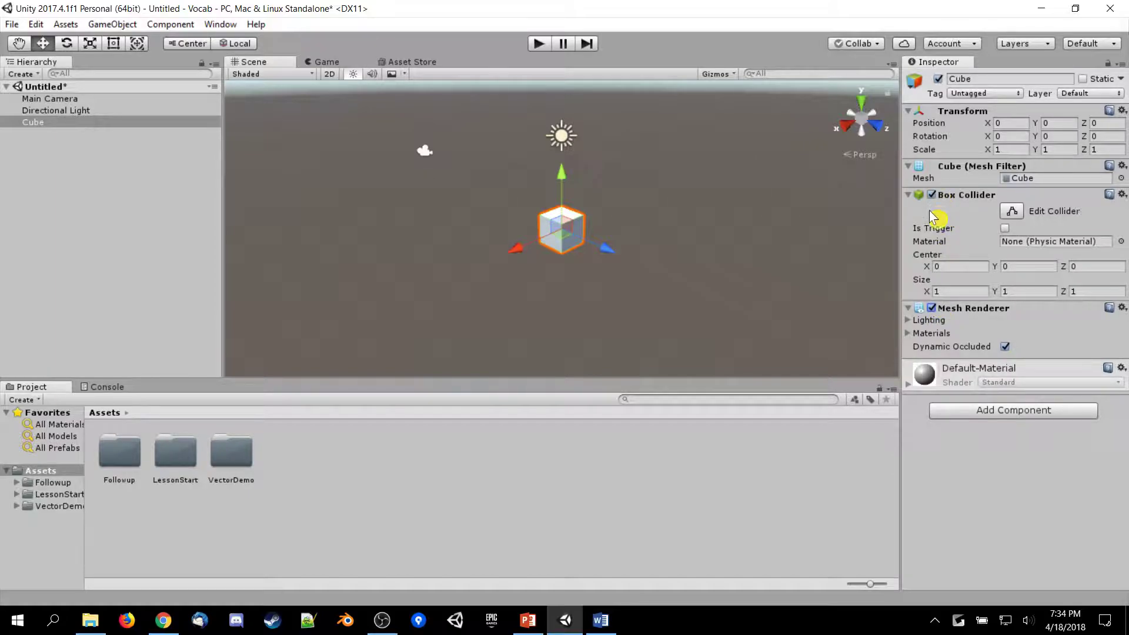
pyautogui.click(933, 307)
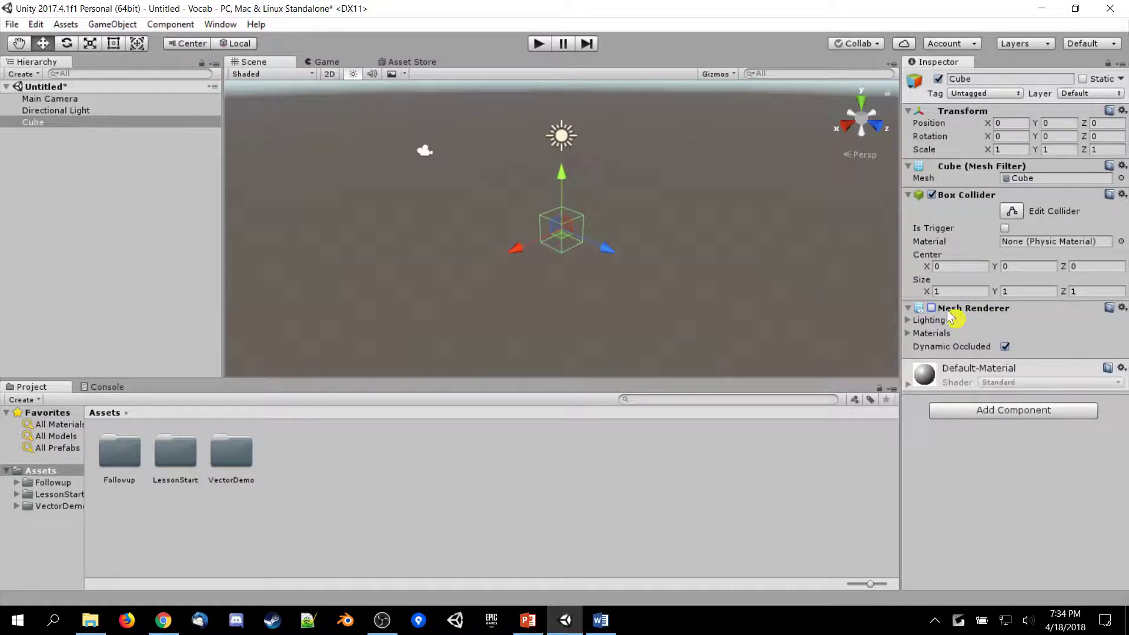
pyautogui.click(932, 308)
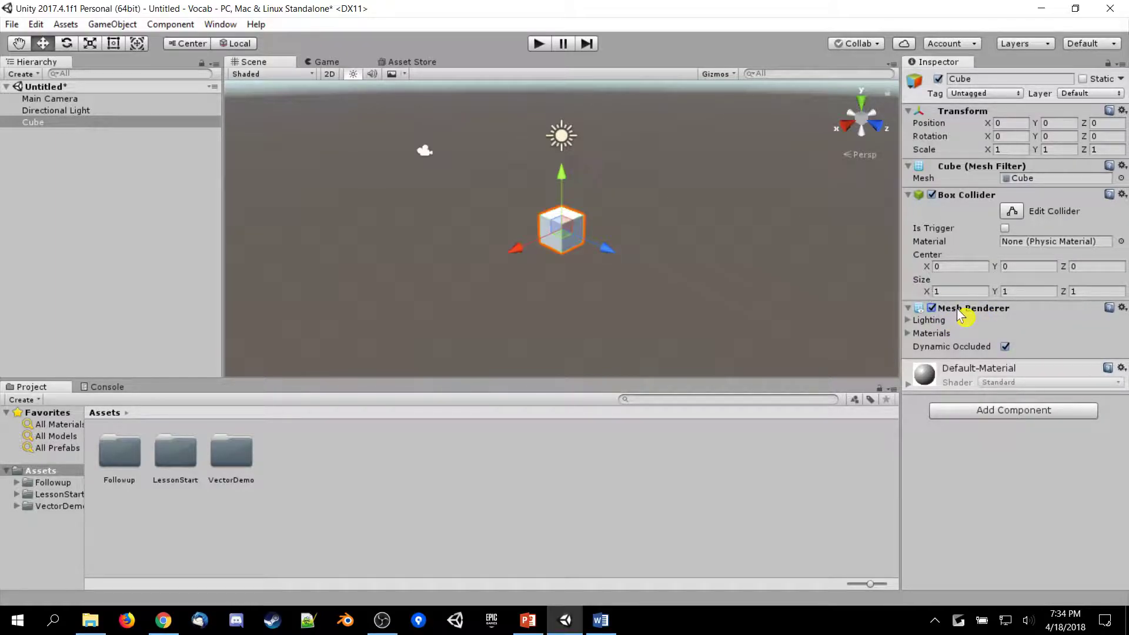
pyautogui.click(932, 308)
pyautogui.click(932, 308)
pyautogui.click(650, 181)
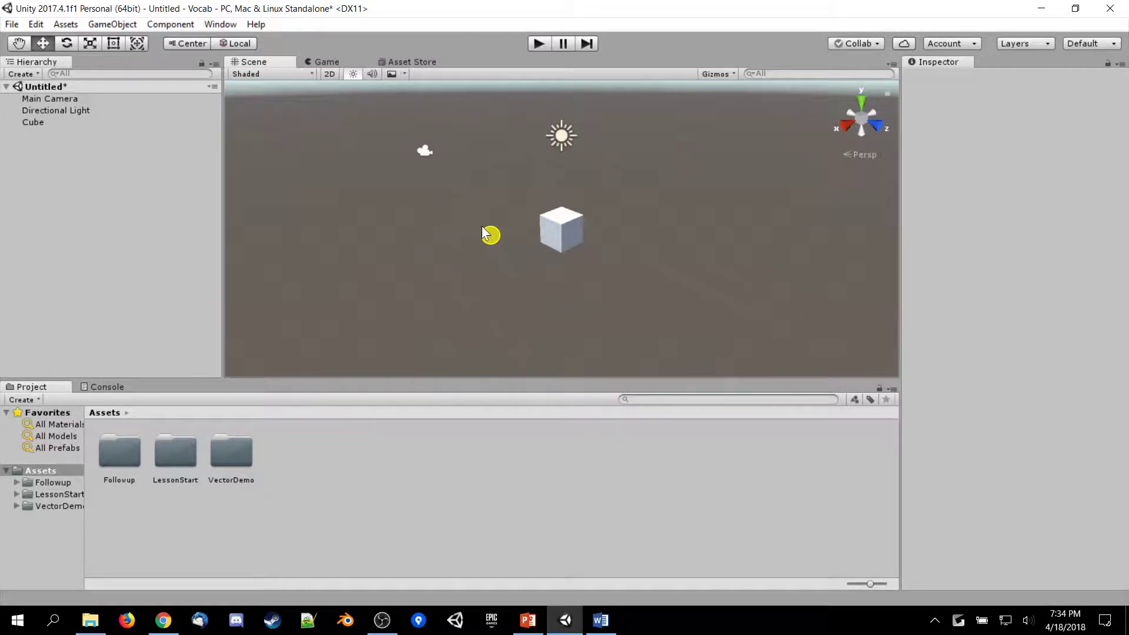
# Step: Select the cube and move it freehand in the scene to about X -0.77, Y 0.96, Z -1.65
pyautogui.click(562, 219)
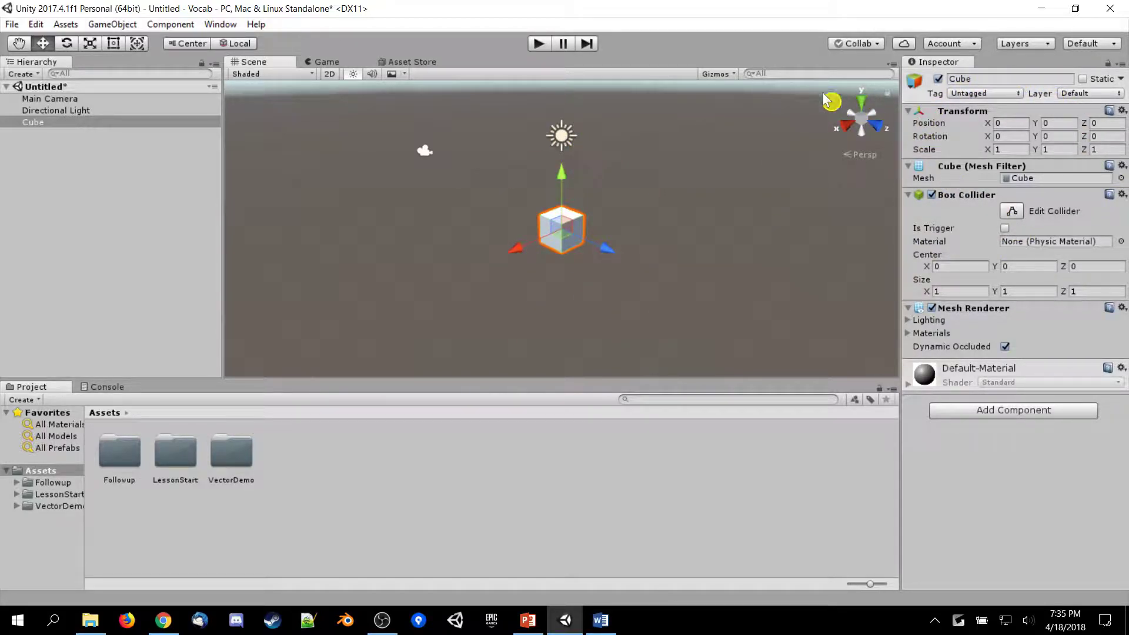
pyautogui.moveTo(563, 182); pyautogui.dragTo(555, 157)
pyautogui.moveTo(579, 213); pyautogui.dragTo(555, 237)
pyautogui.moveTo(482, 203); pyautogui.dragTo(493, 175)
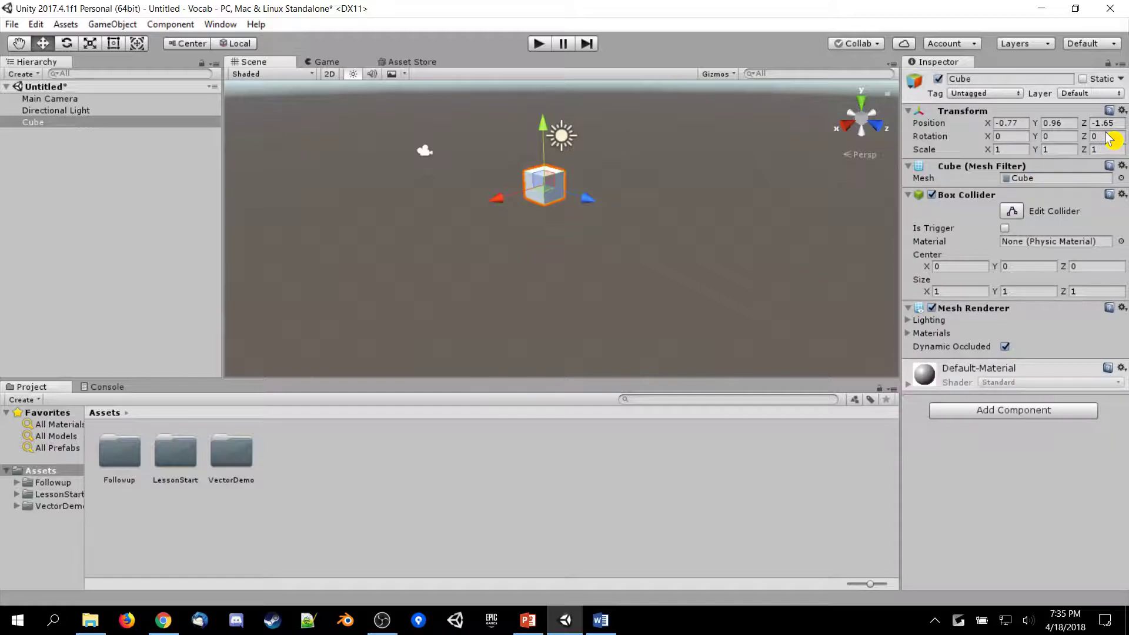
# Step: Set the cube's Transform position to X 0, Y 0, Z 0
pyautogui.click(1012, 125)
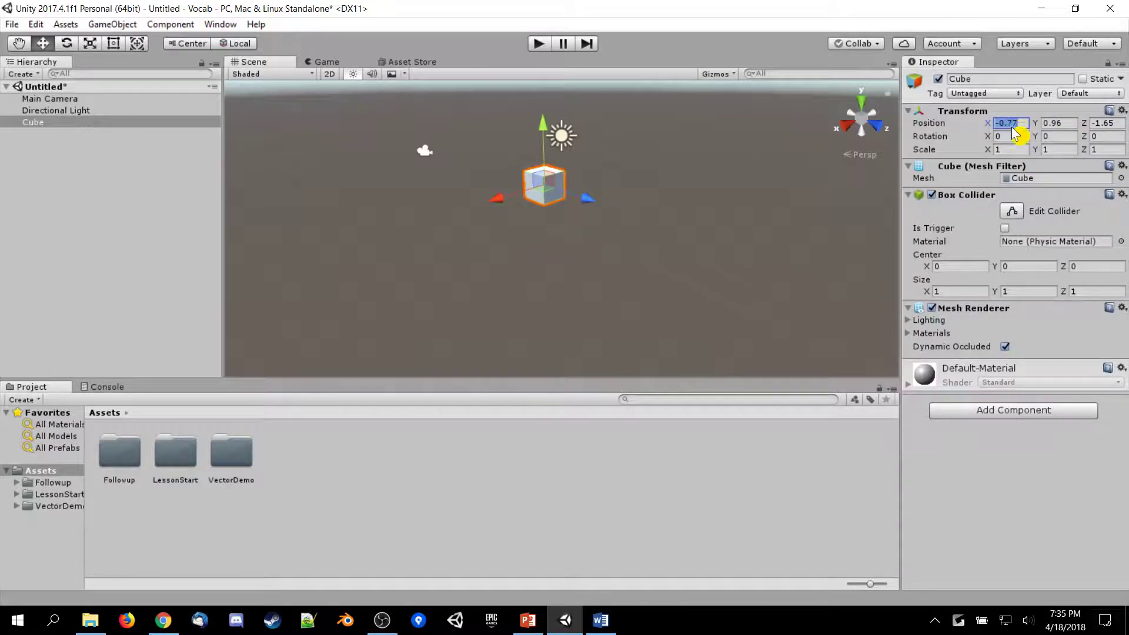
pyautogui.write('0')
pyautogui.click(1058, 123)
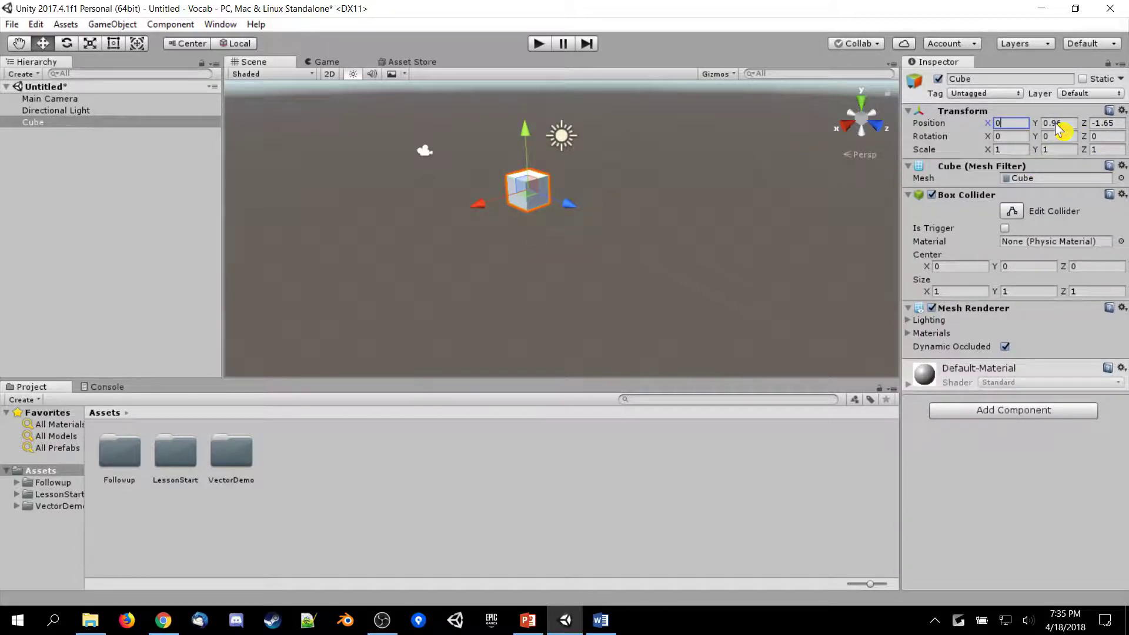
pyautogui.write('0')
pyautogui.click(1103, 123)
pyautogui.write('0')
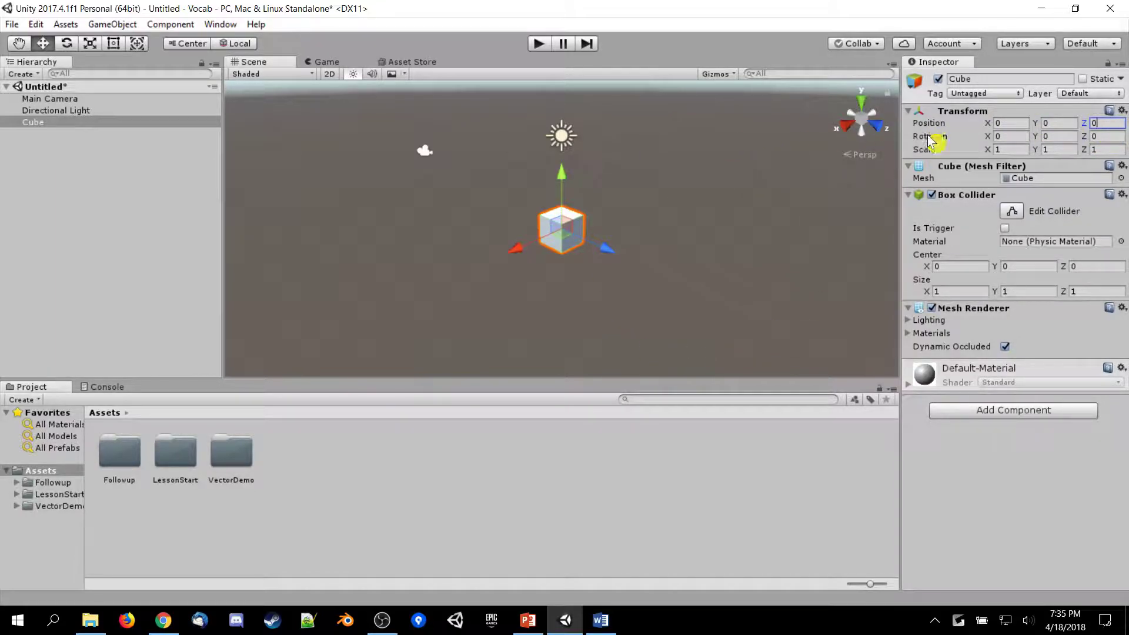
# Step: Set the cube's X position to 12 to show it far from the origin, then set it back to 0
pyautogui.click(1000, 125)
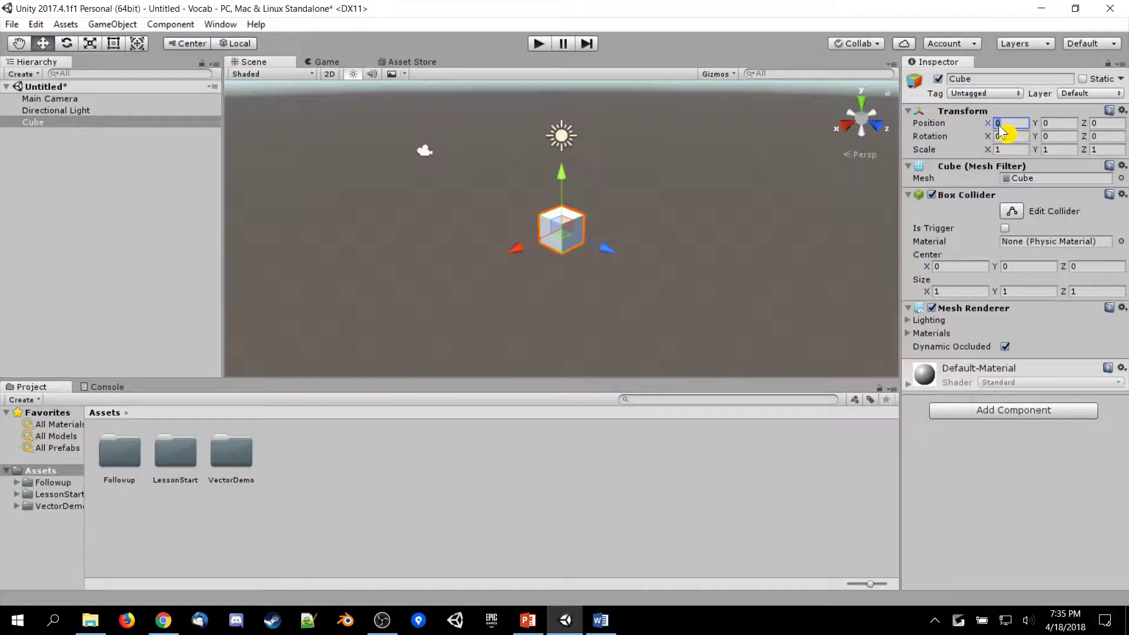
pyautogui.write('12')
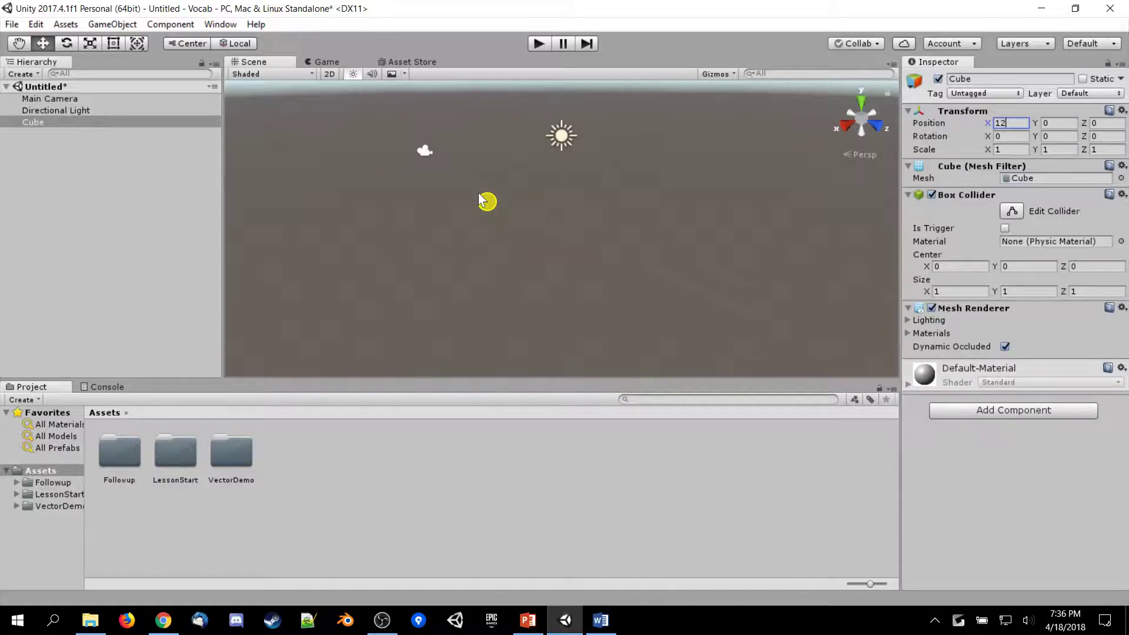
pyautogui.scroll(-5, 483, 200)
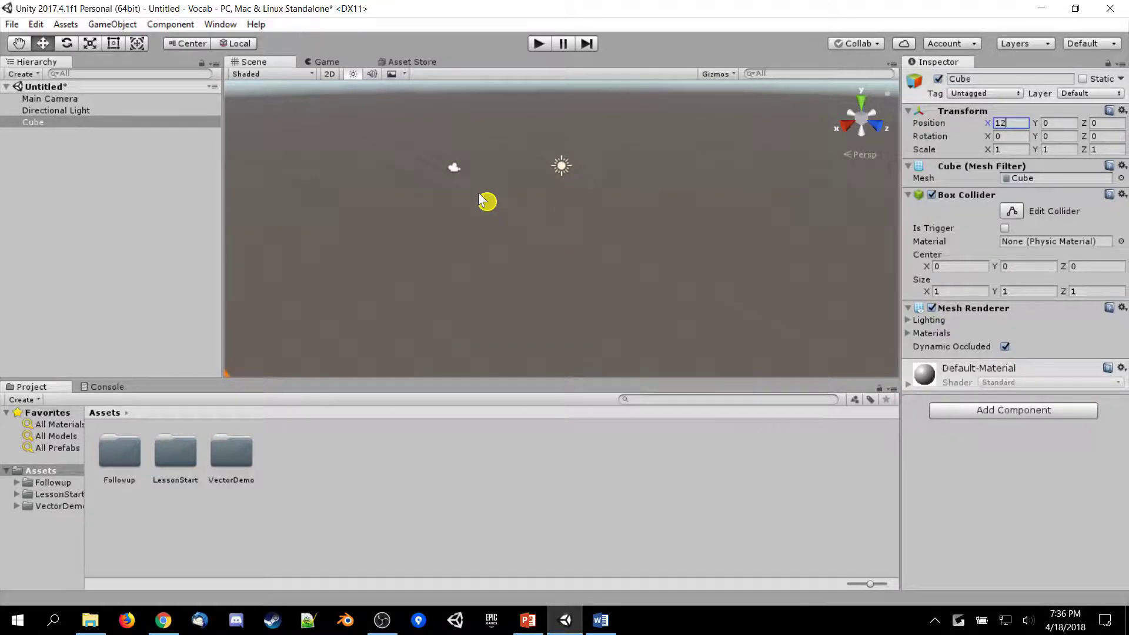
pyautogui.scroll(-2, 479, 194)
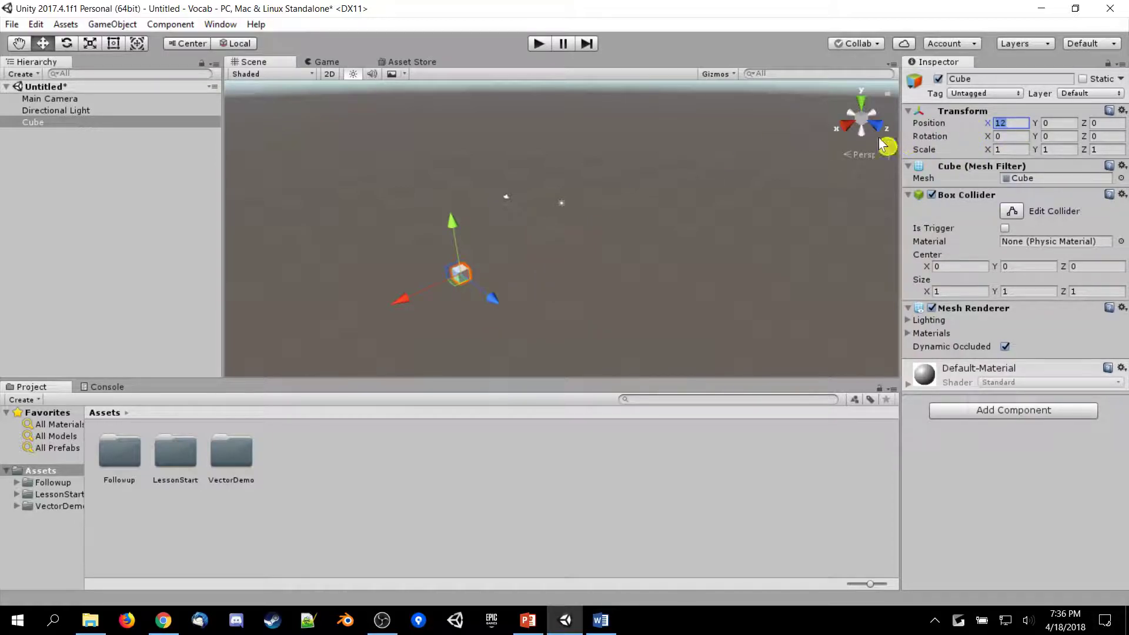
pyautogui.write('0')
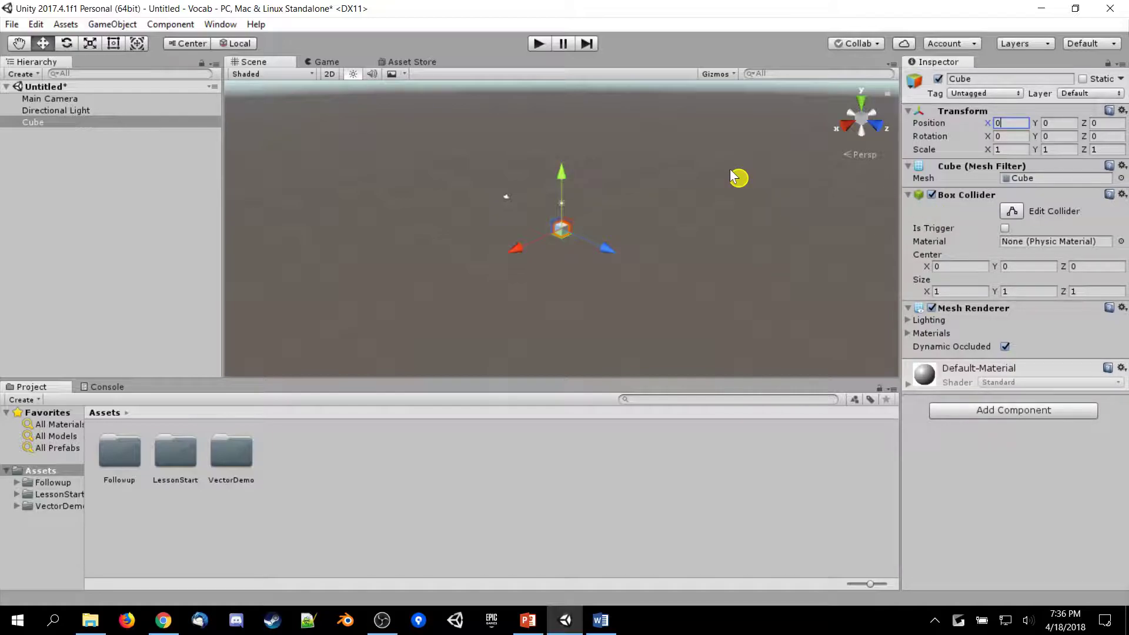
pyautogui.scroll(17, 714, 196)
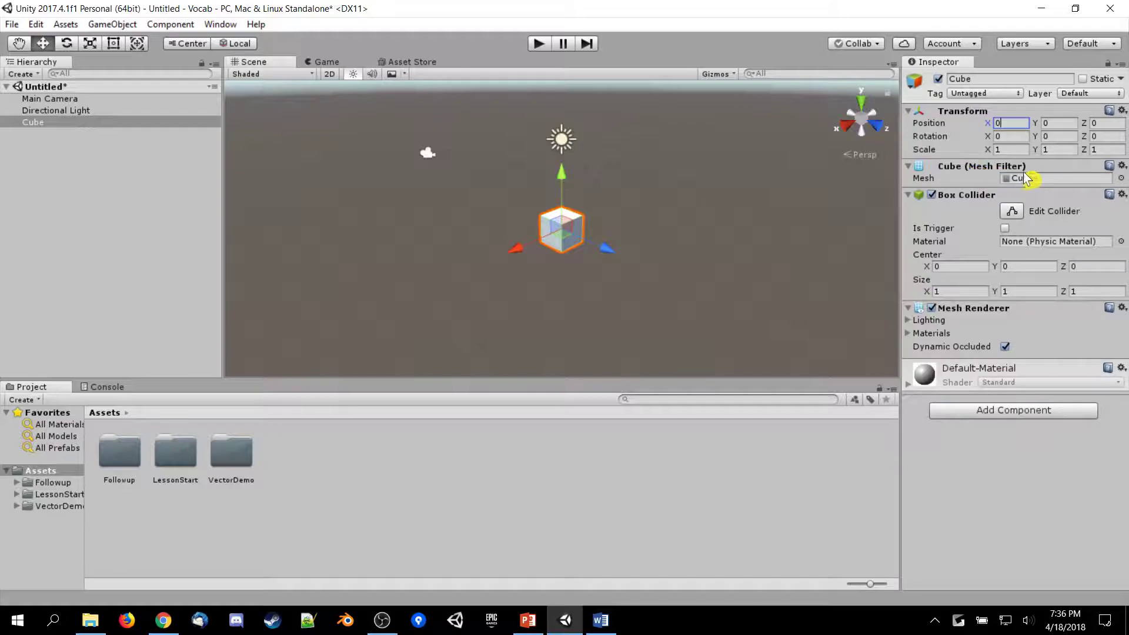
# Step: Change the cube's Mesh Filter mesh to Capsule
pyautogui.click(1121, 179)
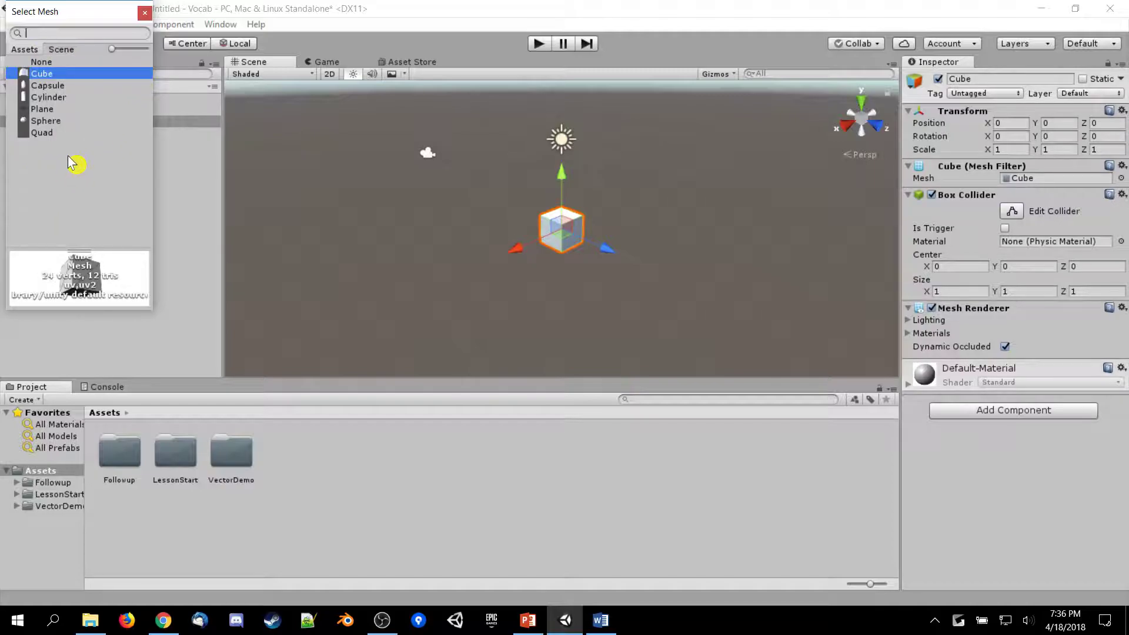
pyautogui.click(65, 85)
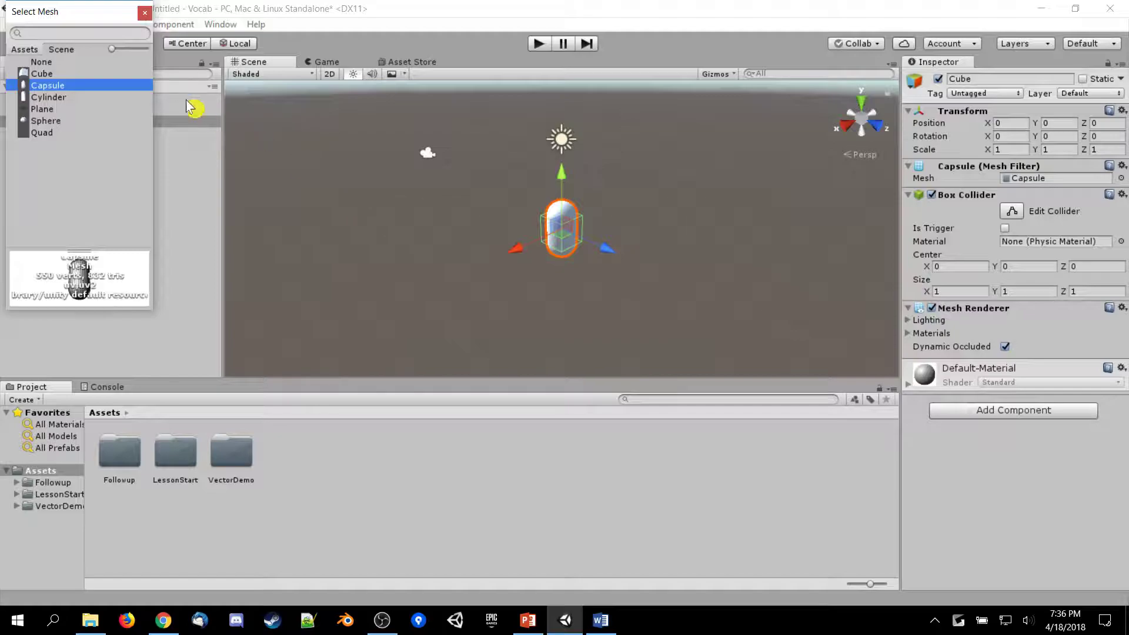
pyautogui.doubleClick(81, 86)
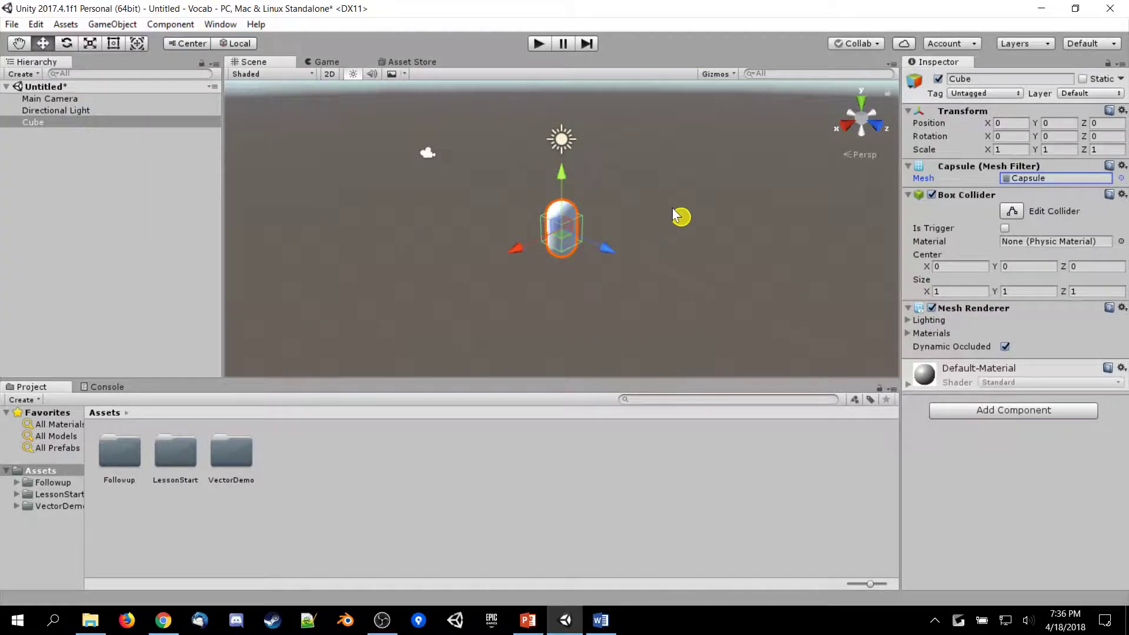
# Step: Try the Sphere, Plane and None meshes in the Mesh Filter, and set the mesh back to Cube
pyautogui.click(1122, 178)
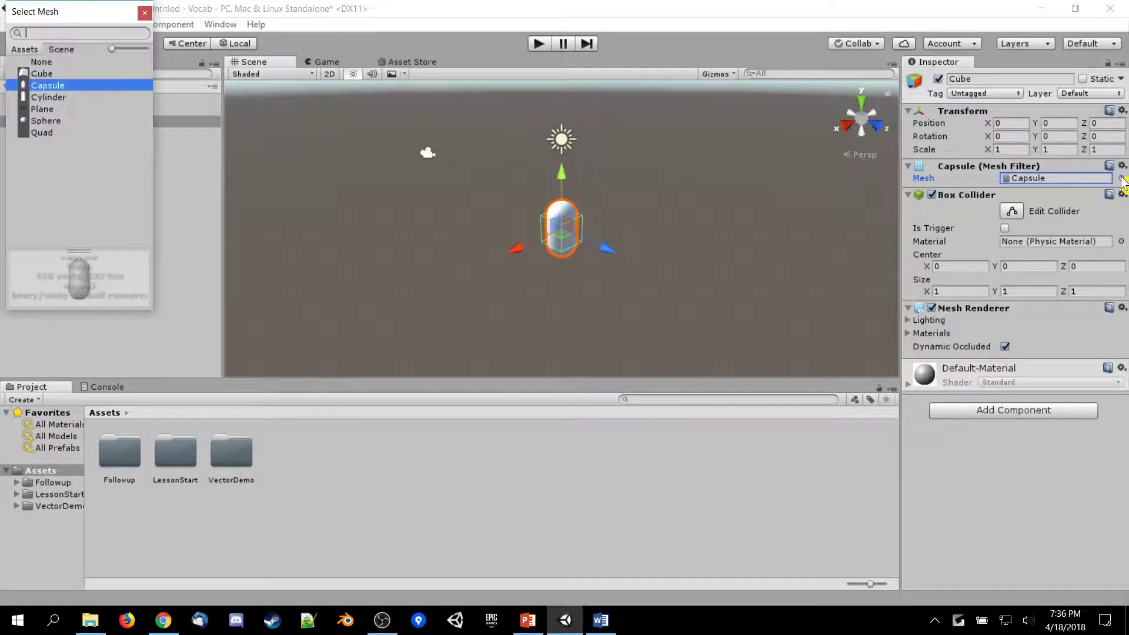
pyautogui.click(64, 123)
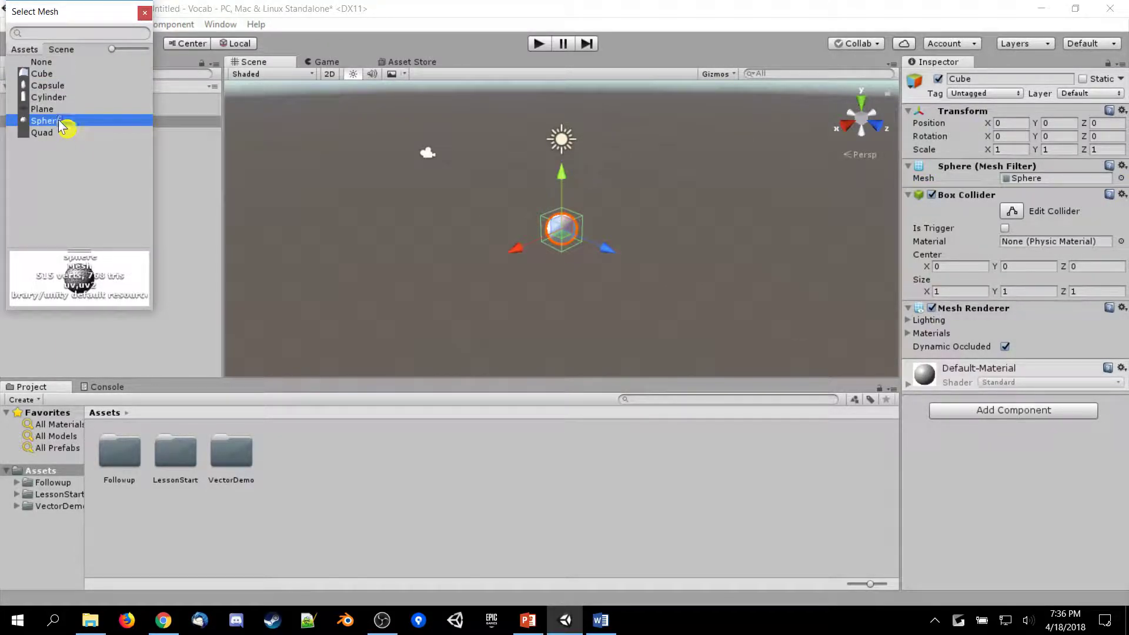
pyautogui.click(62, 109)
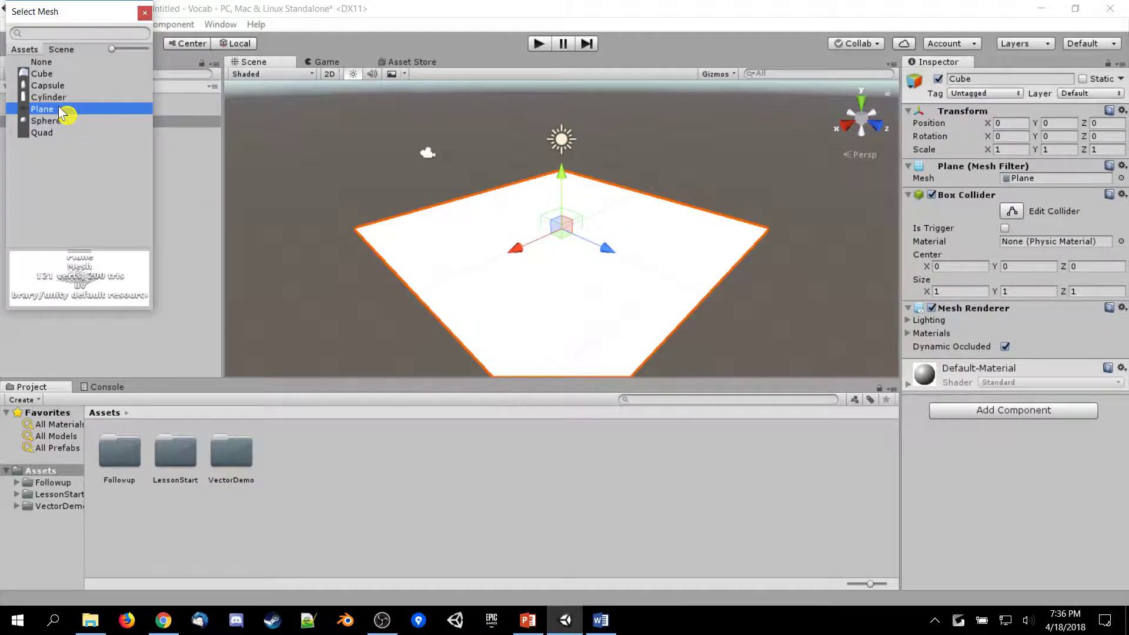
pyautogui.click(67, 74)
pyautogui.click(69, 63)
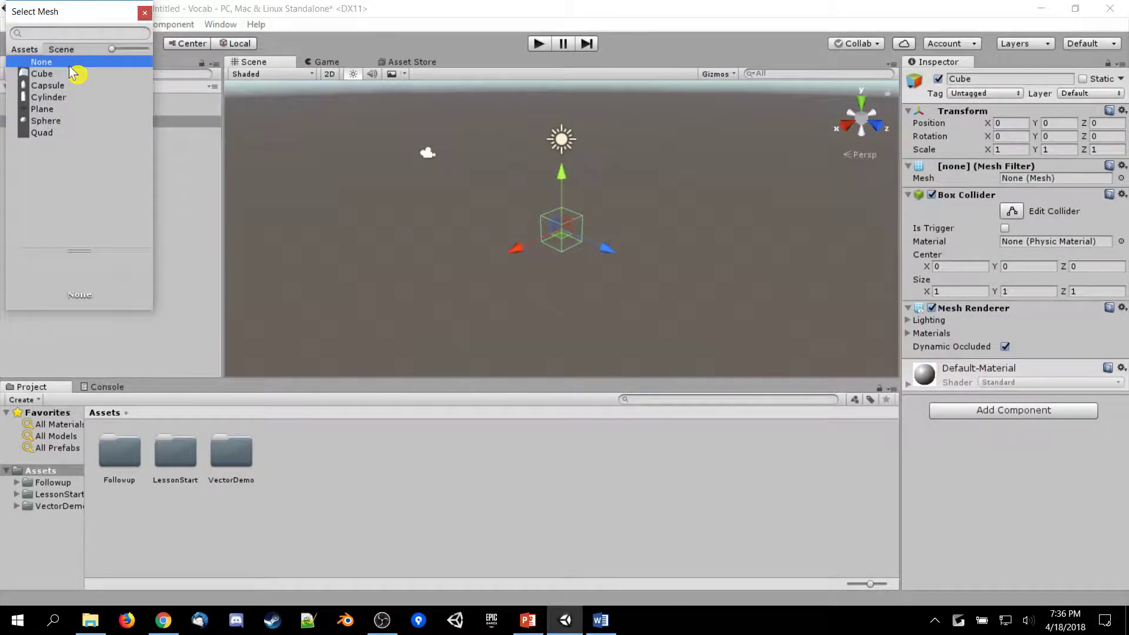
pyautogui.click(71, 73)
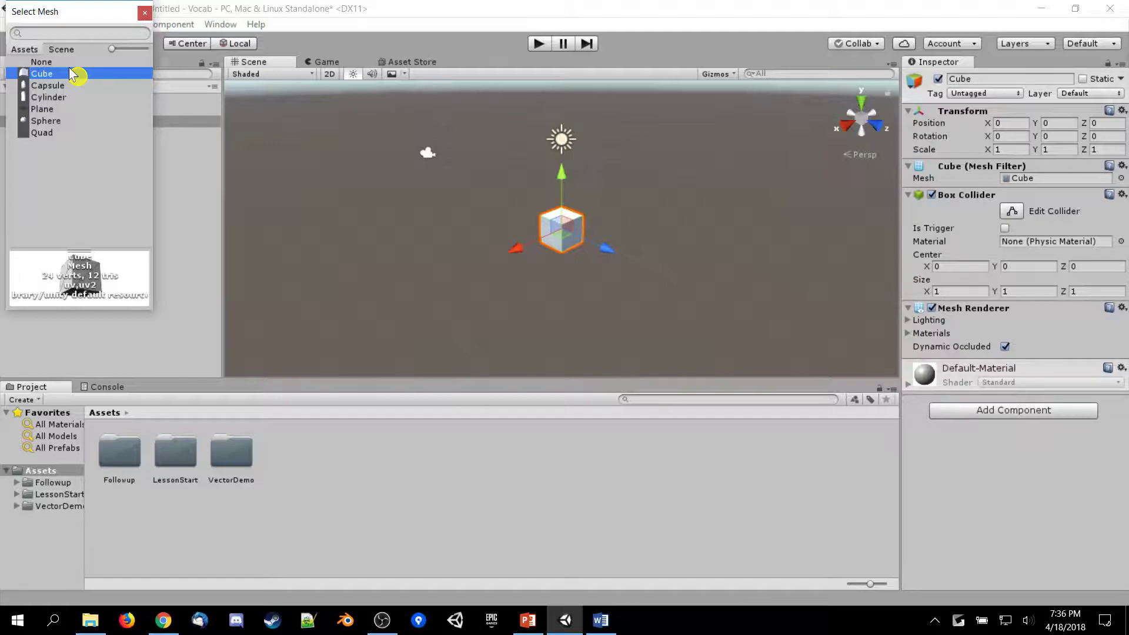
pyautogui.doubleClick(70, 74)
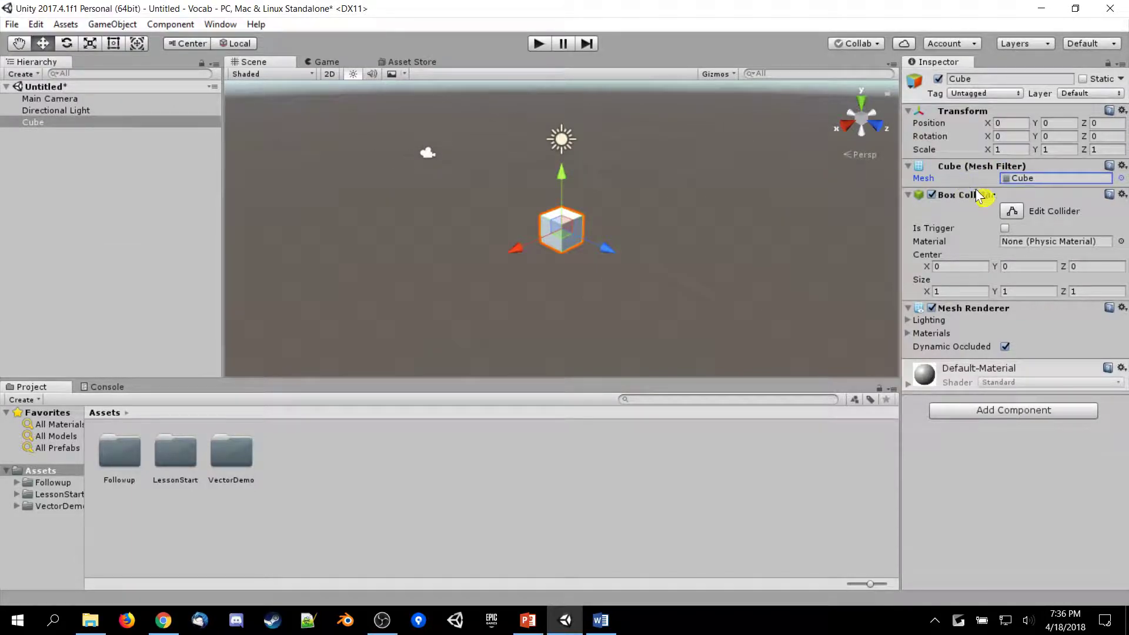
# Step: Cycle the Mesh Filter through the Capsule, Cylinder, Plane, Sphere and Quad meshes, and restore the Cube mesh
pyautogui.click(1121, 178)
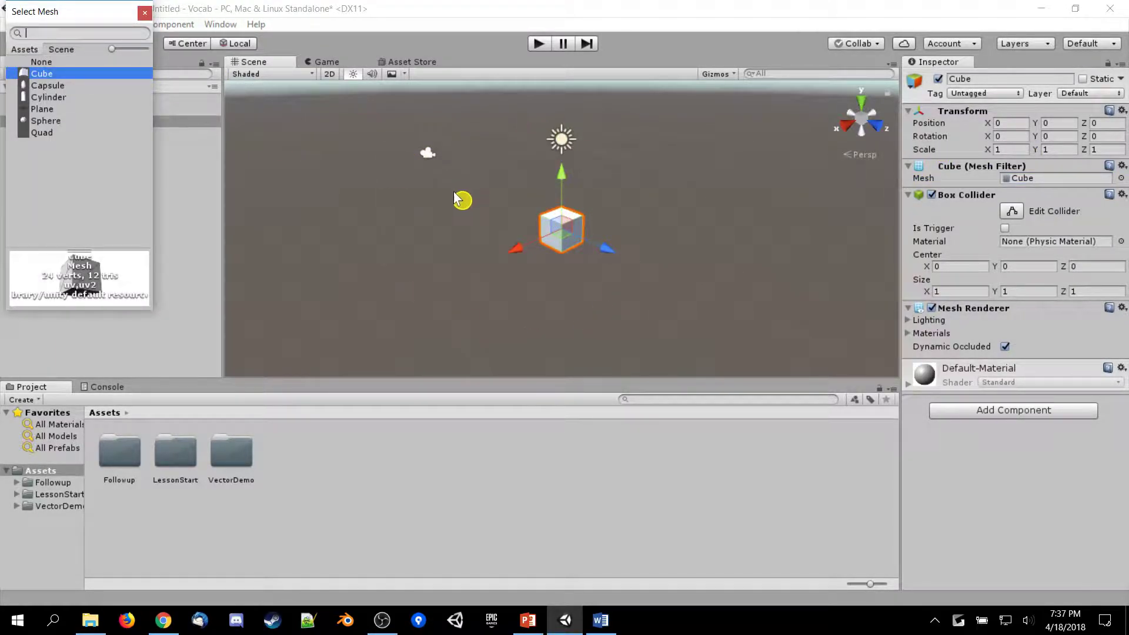
pyautogui.click(80, 86)
pyautogui.click(71, 97)
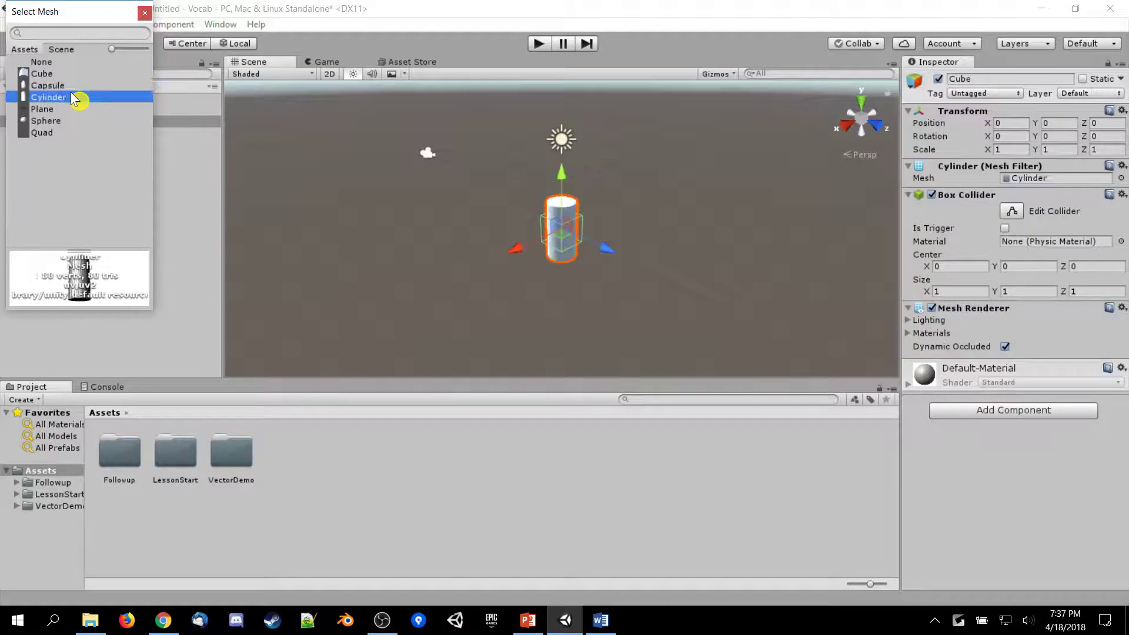
pyautogui.press('Down')
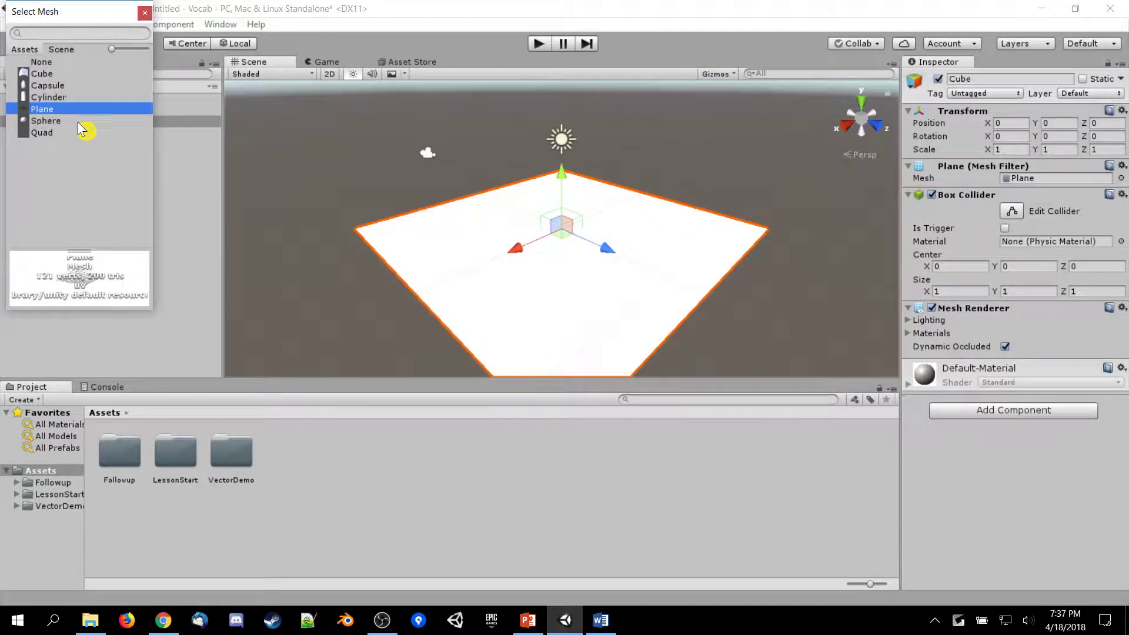
pyautogui.press('Down')
pyautogui.press('Down')
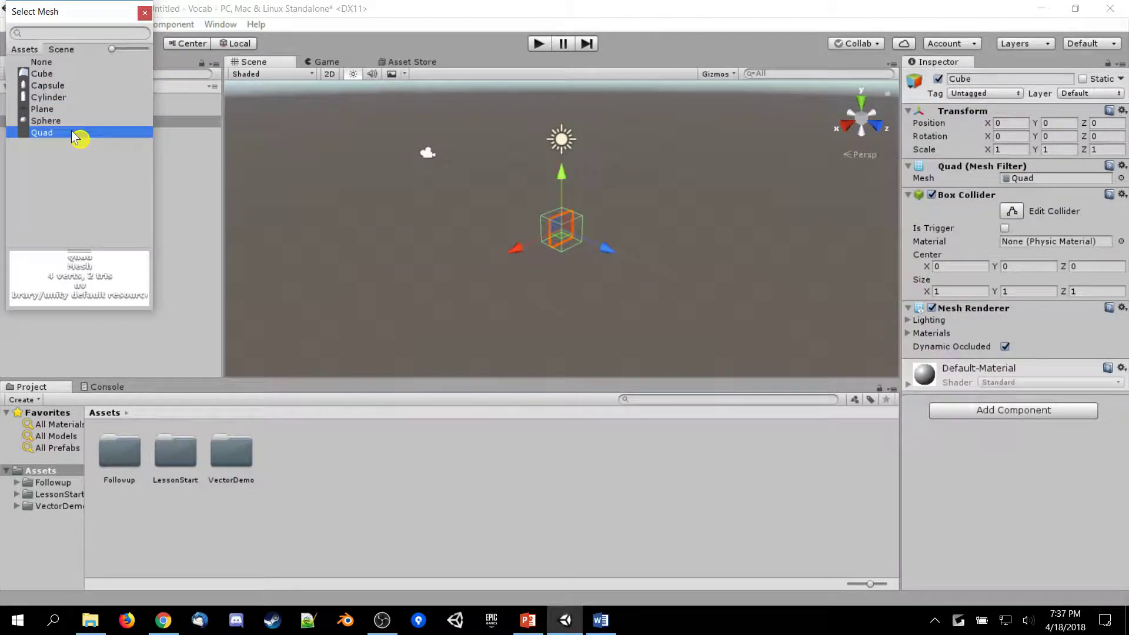
pyautogui.click(72, 73)
pyautogui.click(144, 10)
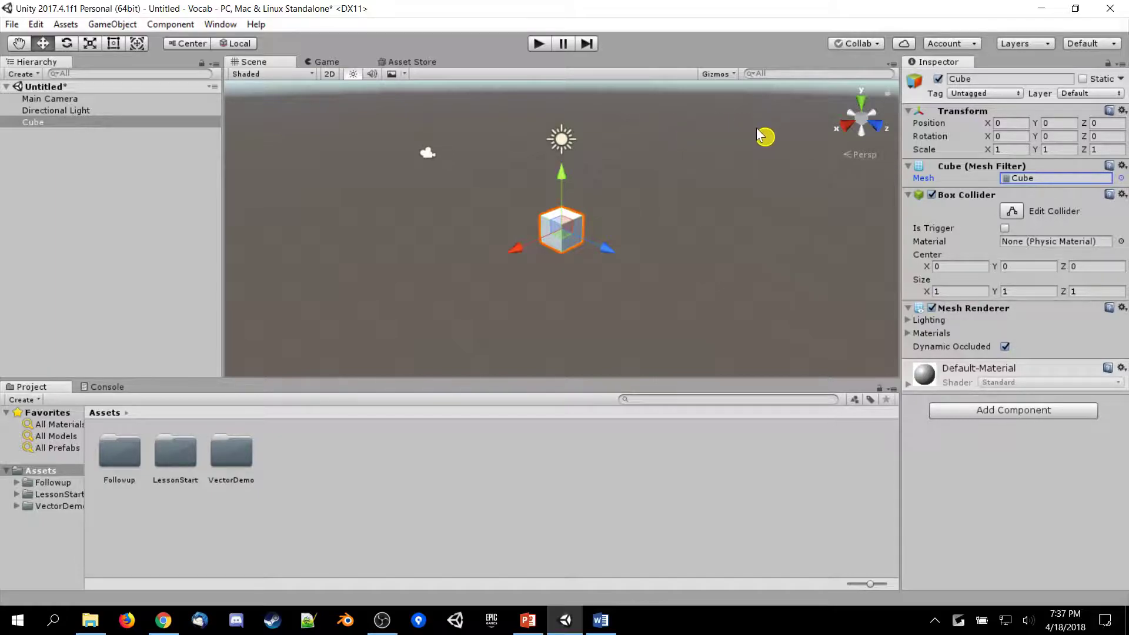
# Step: Toggle the cube's Mesh Renderer off and on repeatedly, ending with it on, and expand its Materials settings
pyautogui.click(931, 308)
pyautogui.scroll(5, 599, 206)
pyautogui.scroll(-5, 600, 210)
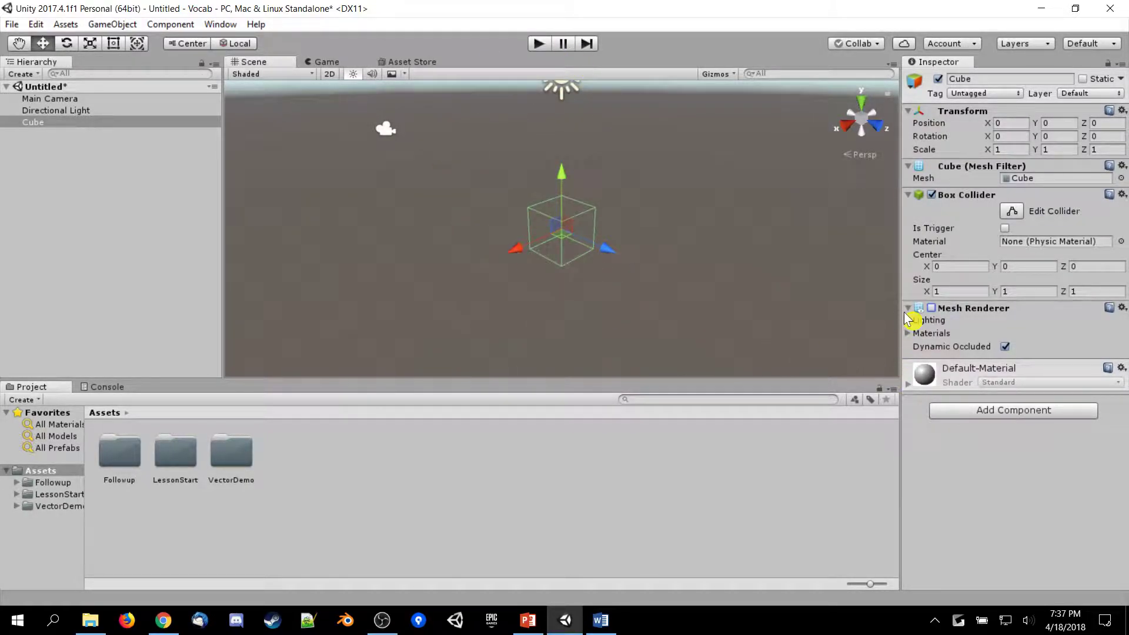
pyautogui.click(932, 308)
pyautogui.click(933, 308)
pyautogui.click(932, 308)
pyautogui.click(933, 308)
pyautogui.click(925, 333)
pyautogui.click(932, 308)
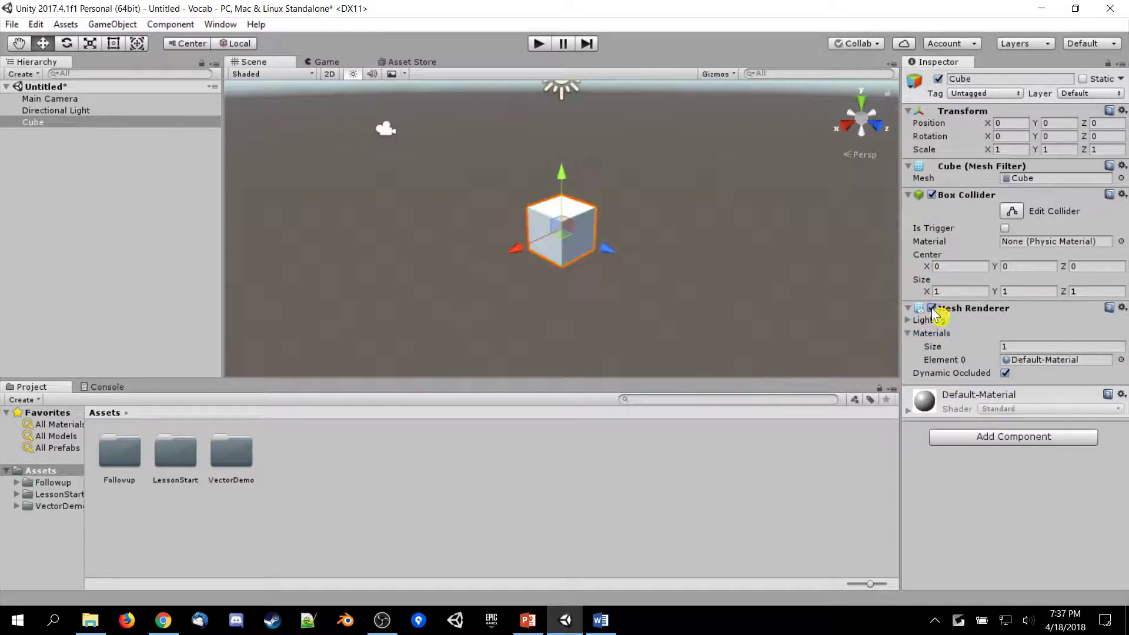
pyautogui.click(933, 308)
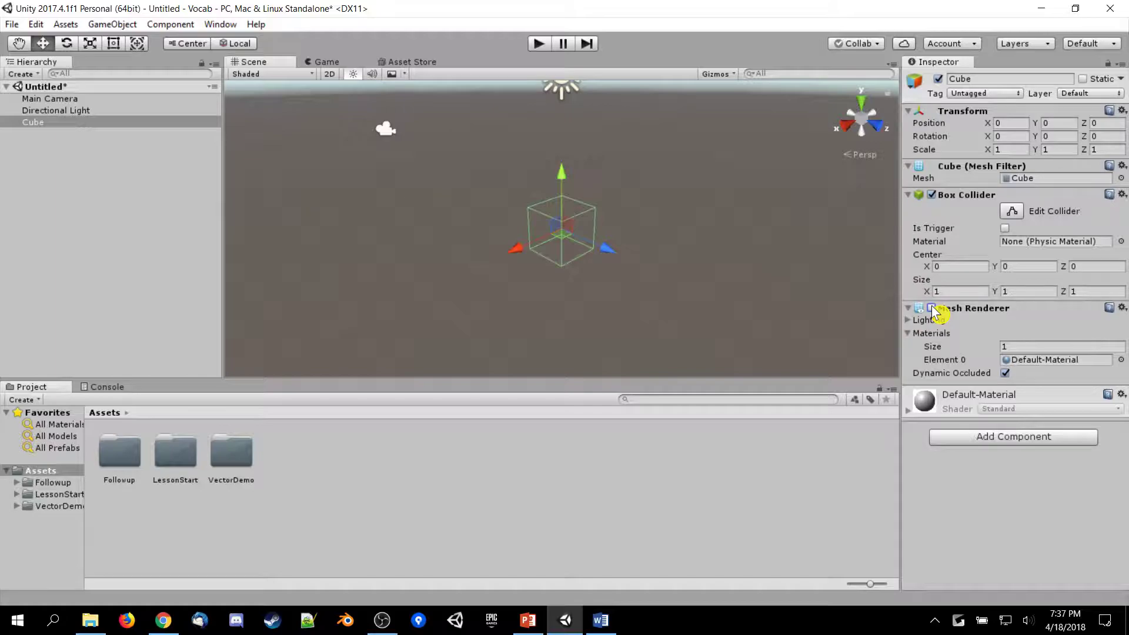
pyautogui.click(933, 309)
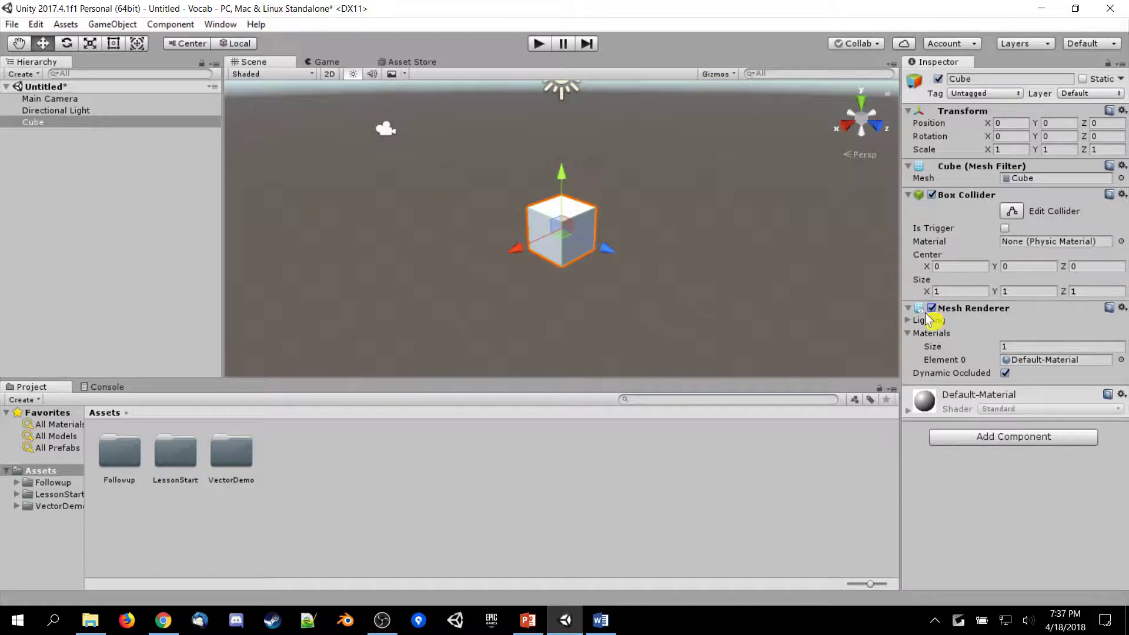
# Step: Expand the Mesh Renderer's Lighting settings, and switch the renderer off and back on
pyautogui.click(910, 320)
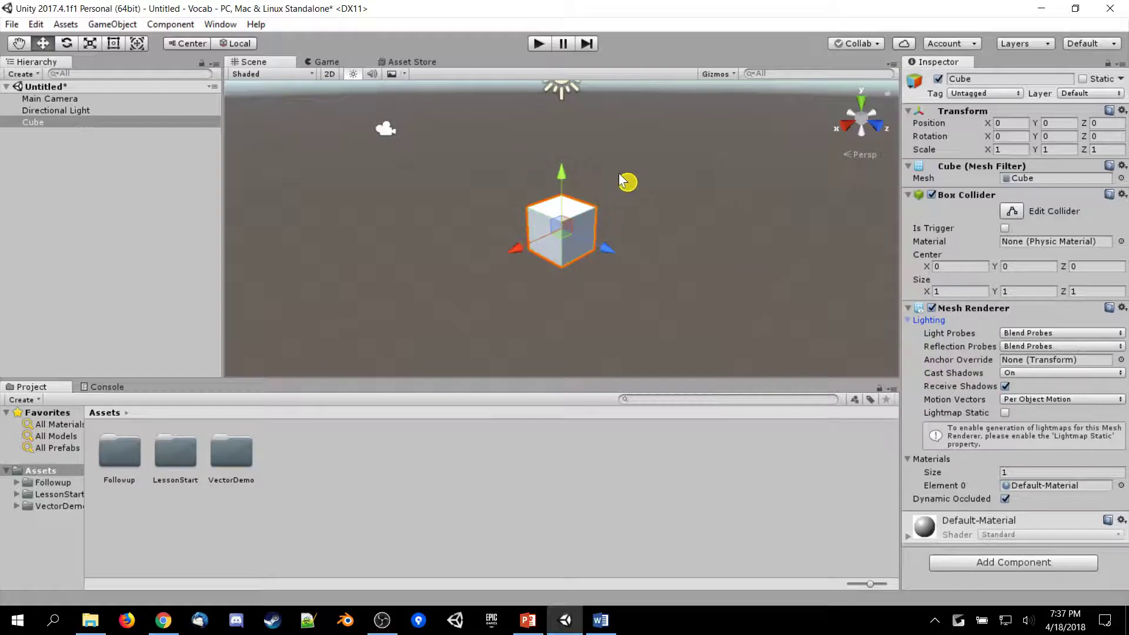
pyautogui.scroll(-4, 590, 165)
pyautogui.scroll(2, 591, 172)
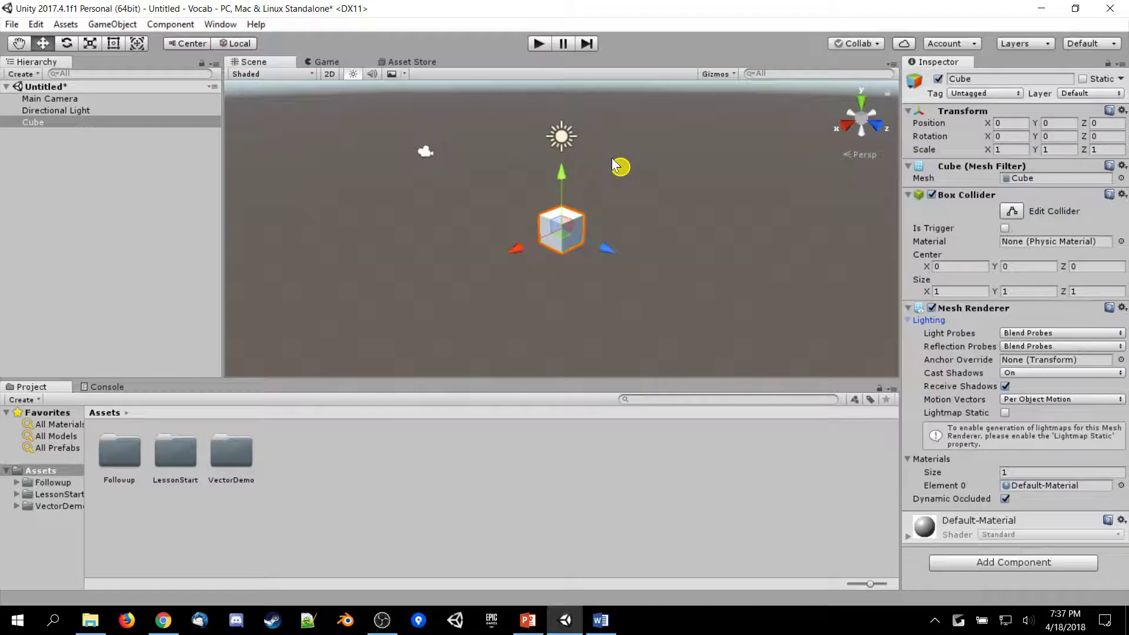
pyautogui.click(932, 308)
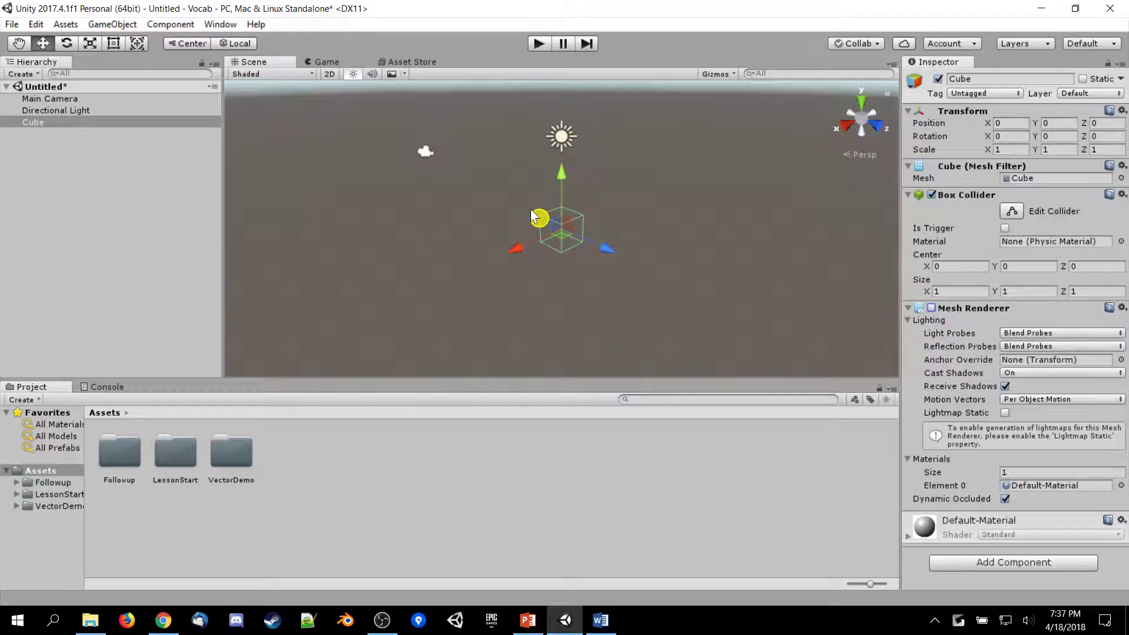
pyautogui.click(932, 308)
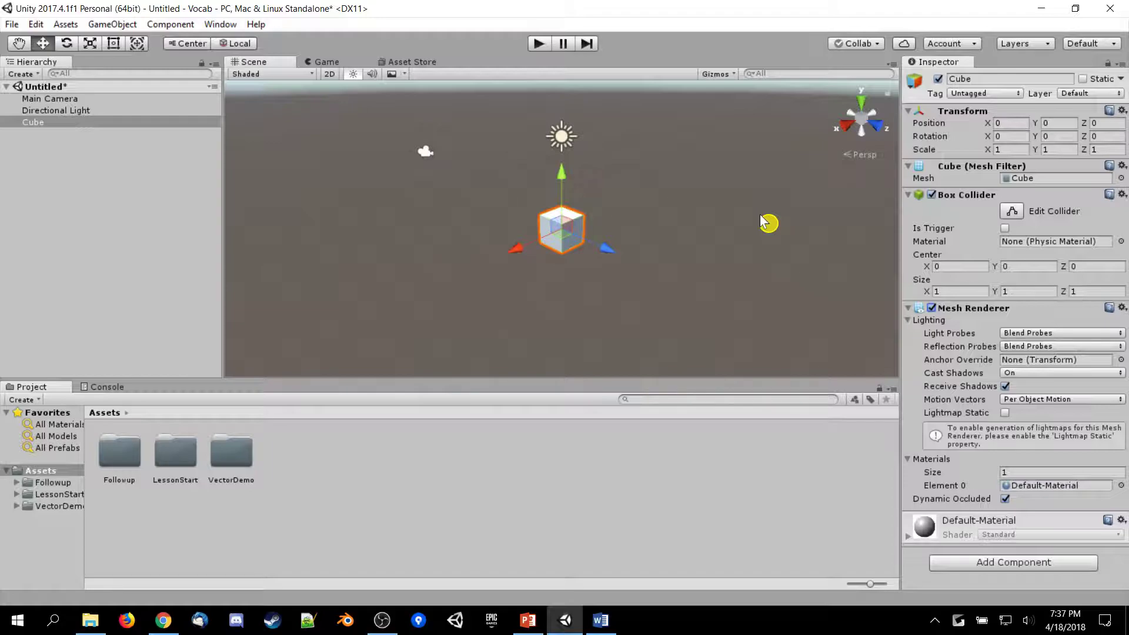
# Step: With the Mesh Renderer disabled, toggle the cube's Box Collider off and on three times, and re-enable the Mesh Renderer
pyautogui.scroll(1, 768, 223)
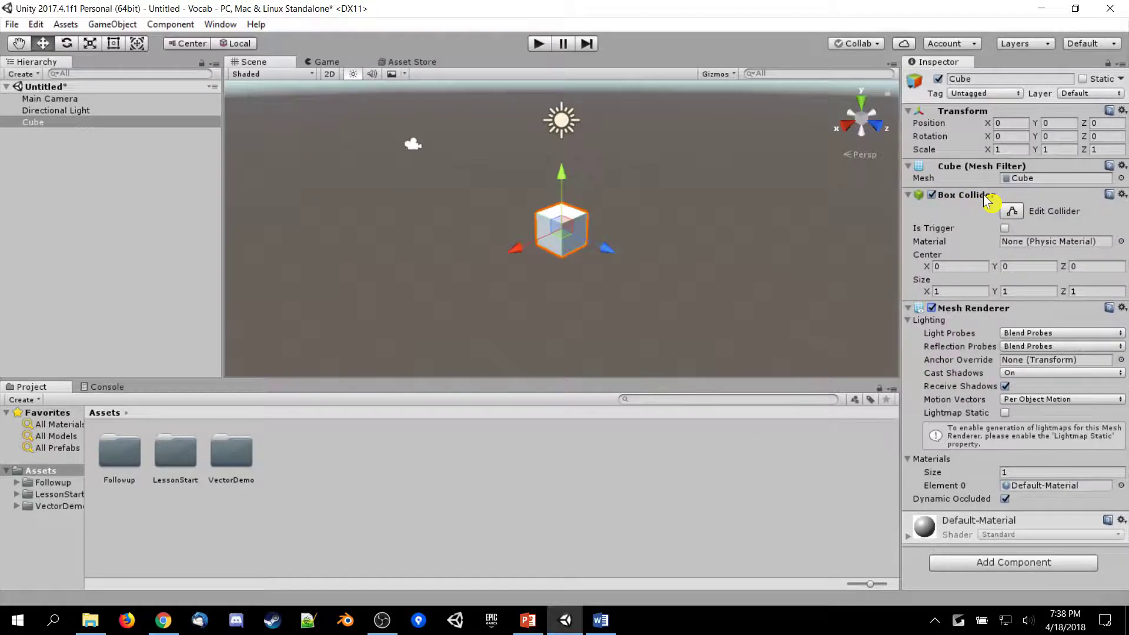
pyautogui.click(932, 195)
pyautogui.click(932, 308)
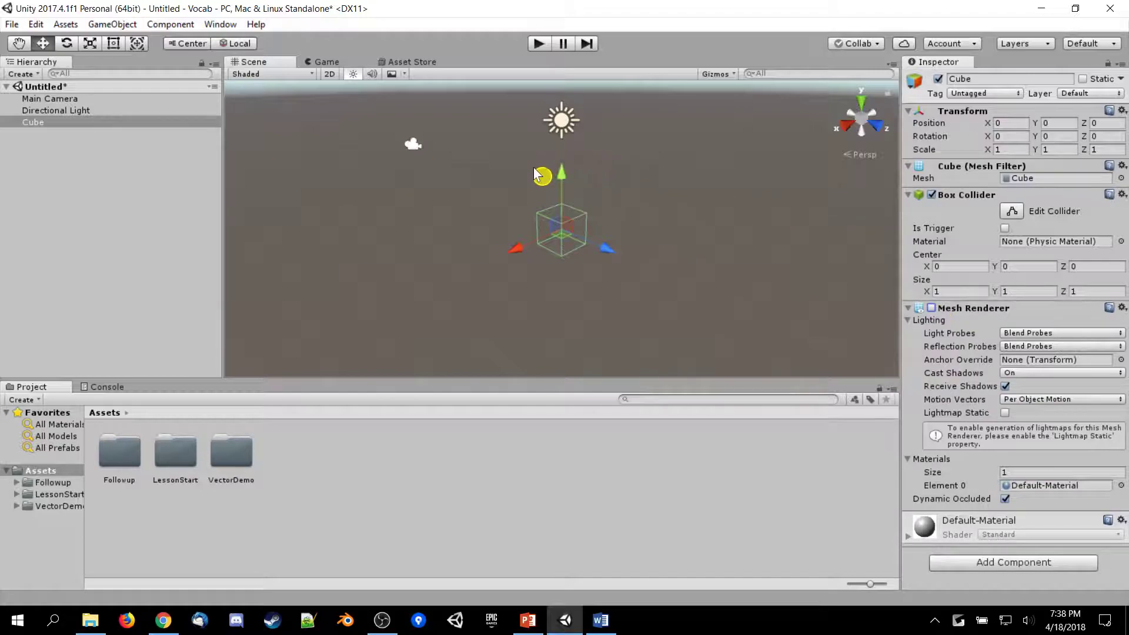
pyautogui.click(932, 194)
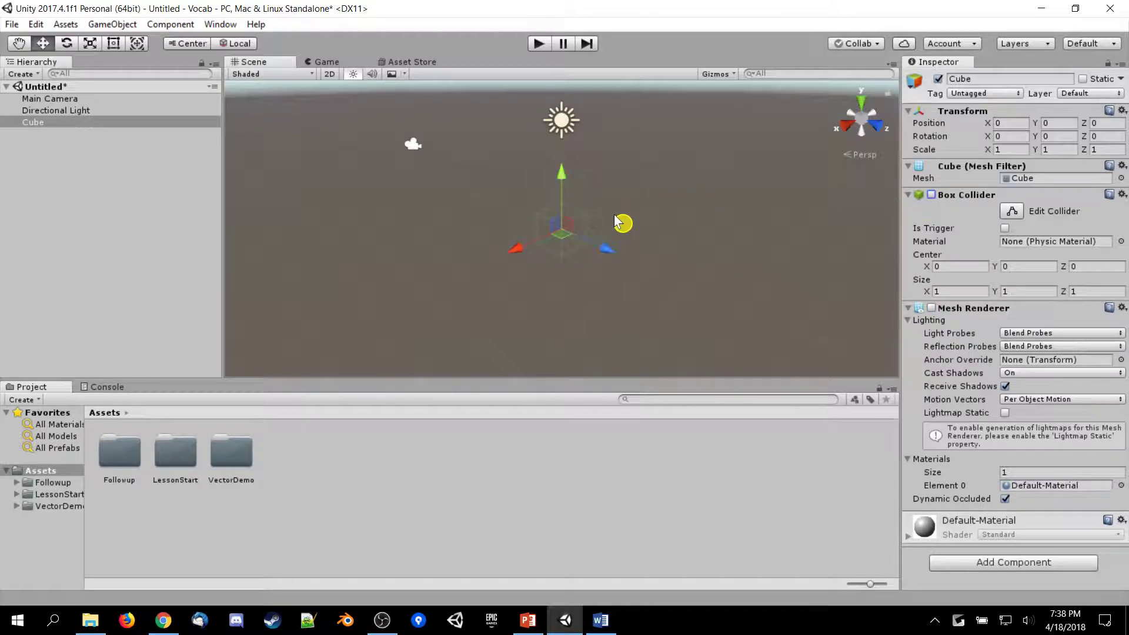
pyautogui.click(933, 195)
pyautogui.click(933, 195)
pyautogui.click(932, 195)
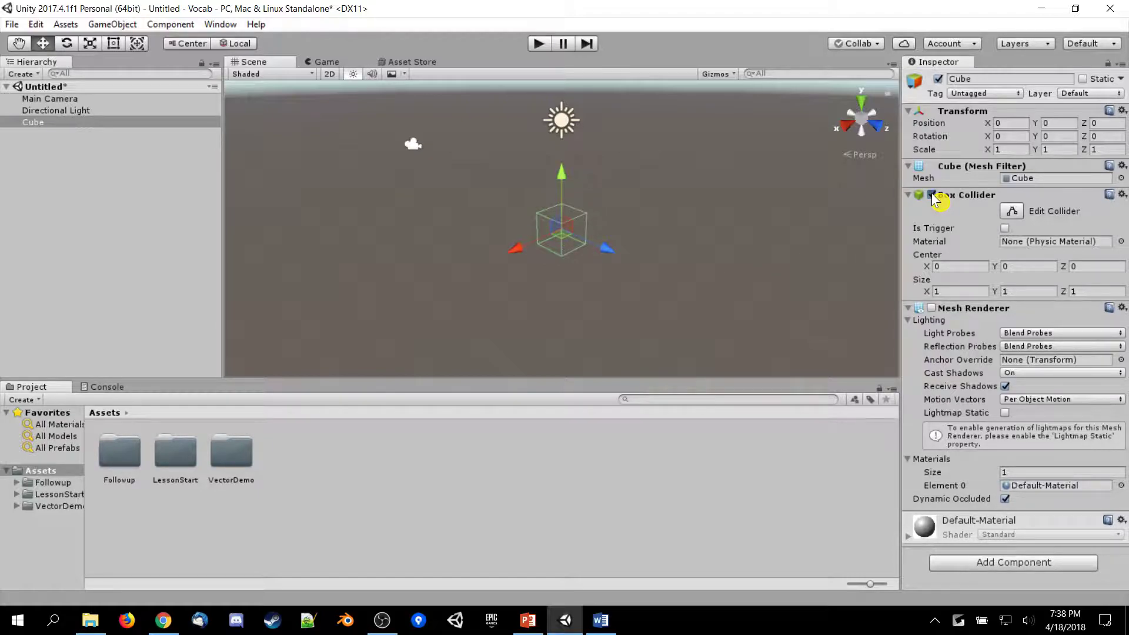
pyautogui.click(933, 196)
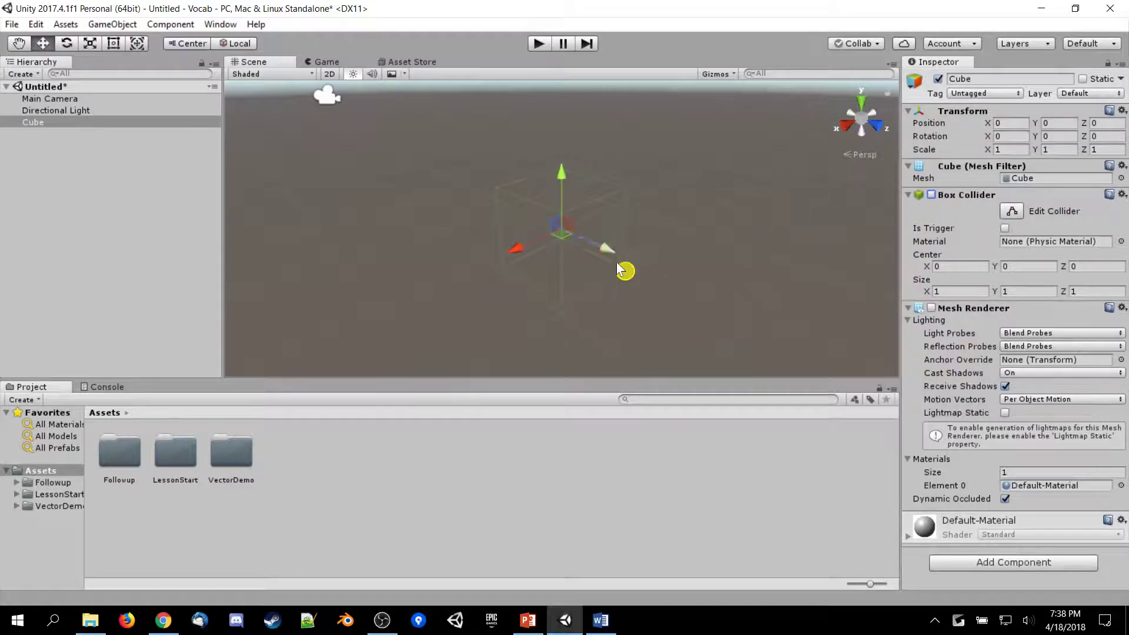
pyautogui.click(932, 195)
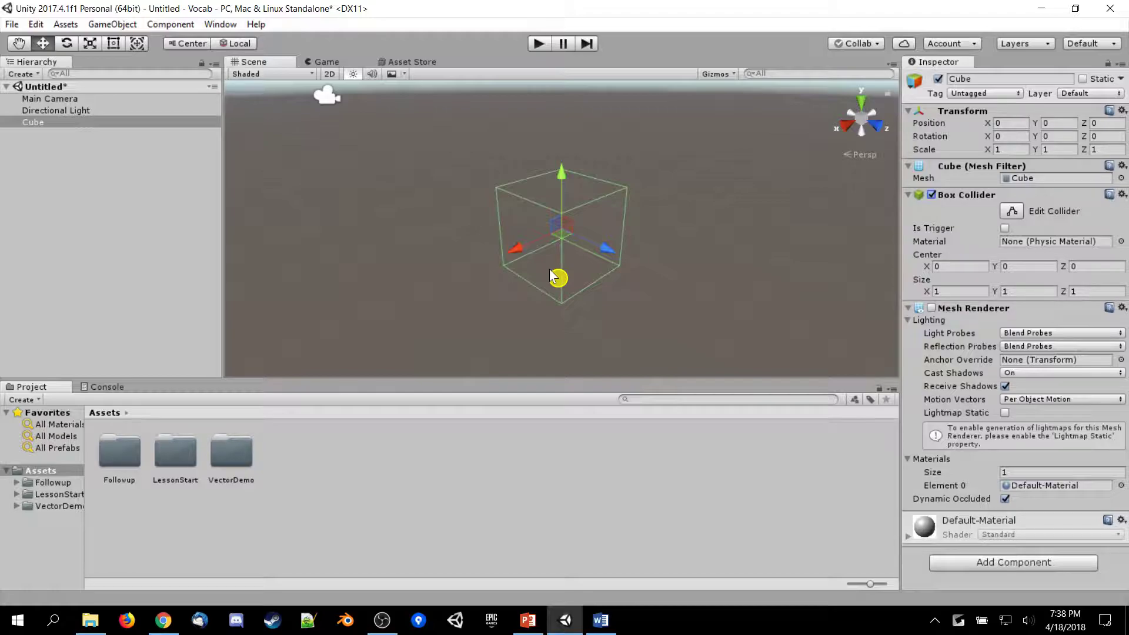
pyautogui.click(932, 307)
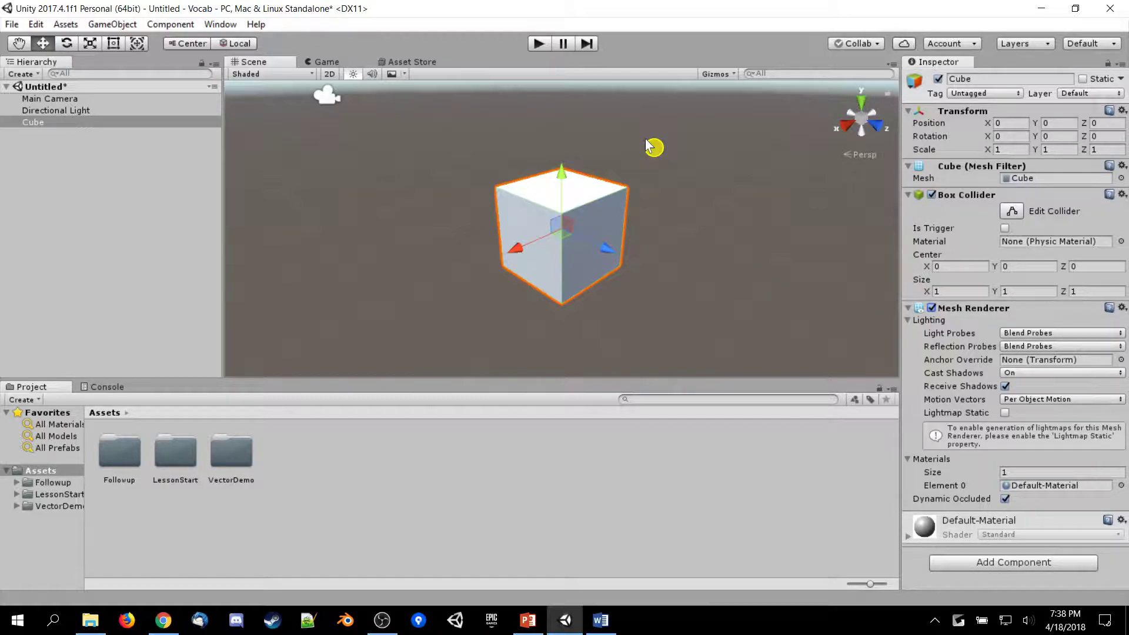
# Step: Set the Box Collider's size to X 5, Y 5, Z 5
pyautogui.scroll(-2, 662, 135)
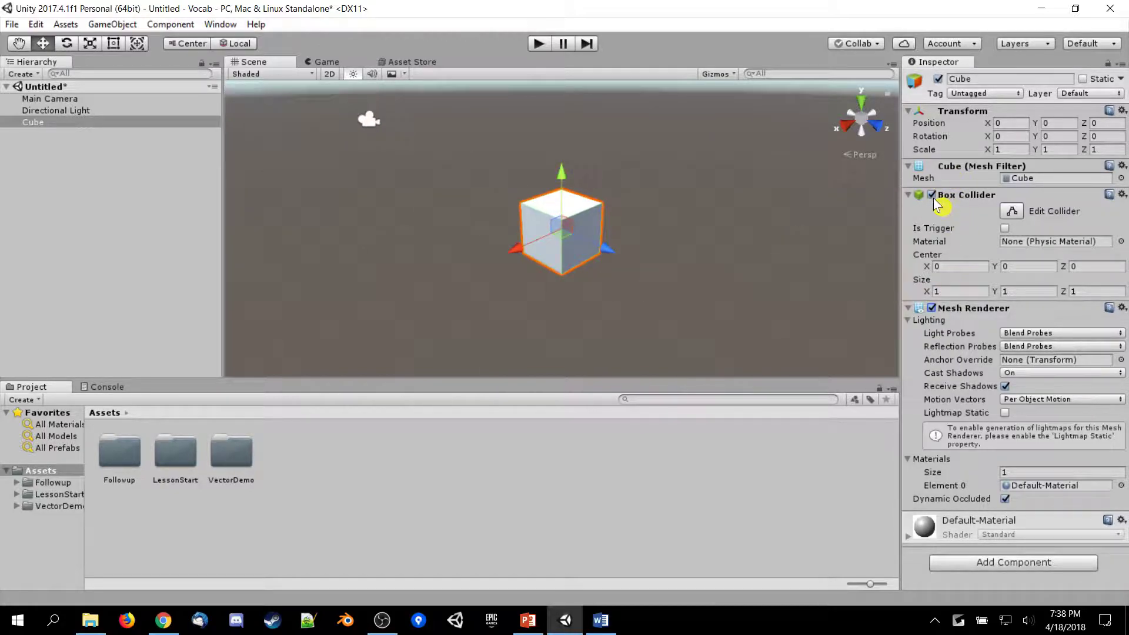
pyautogui.scroll(-1, 638, 130)
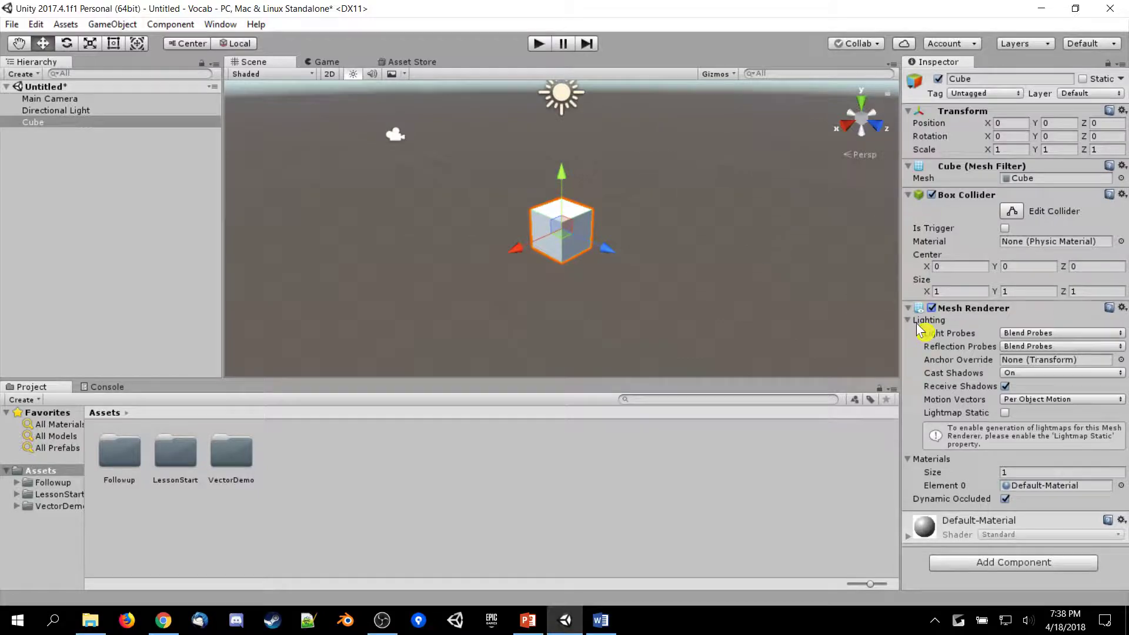
pyautogui.click(957, 288)
pyautogui.write('5')
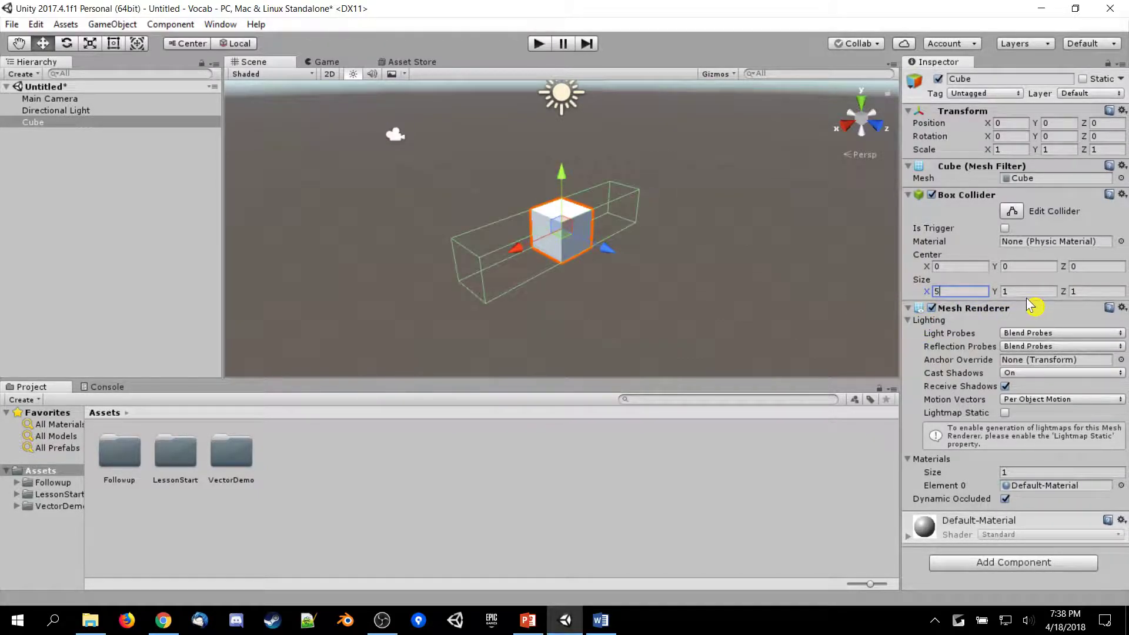
pyautogui.click(1022, 291)
pyautogui.write('5')
pyautogui.click(1084, 292)
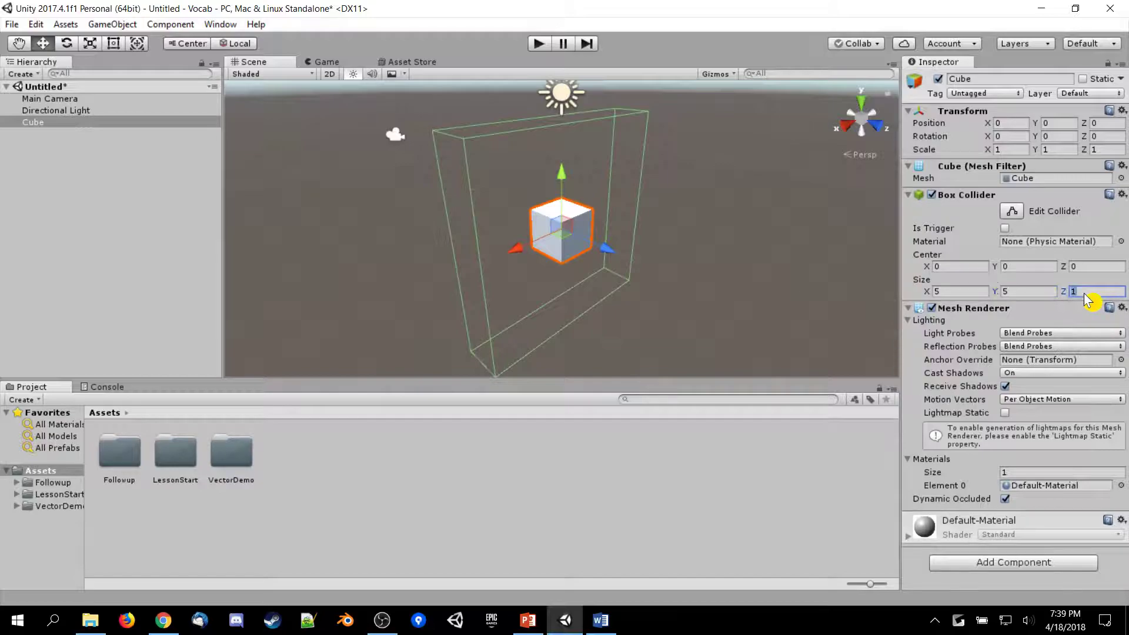
pyautogui.write('5')
pyautogui.scroll(-2, 691, 213)
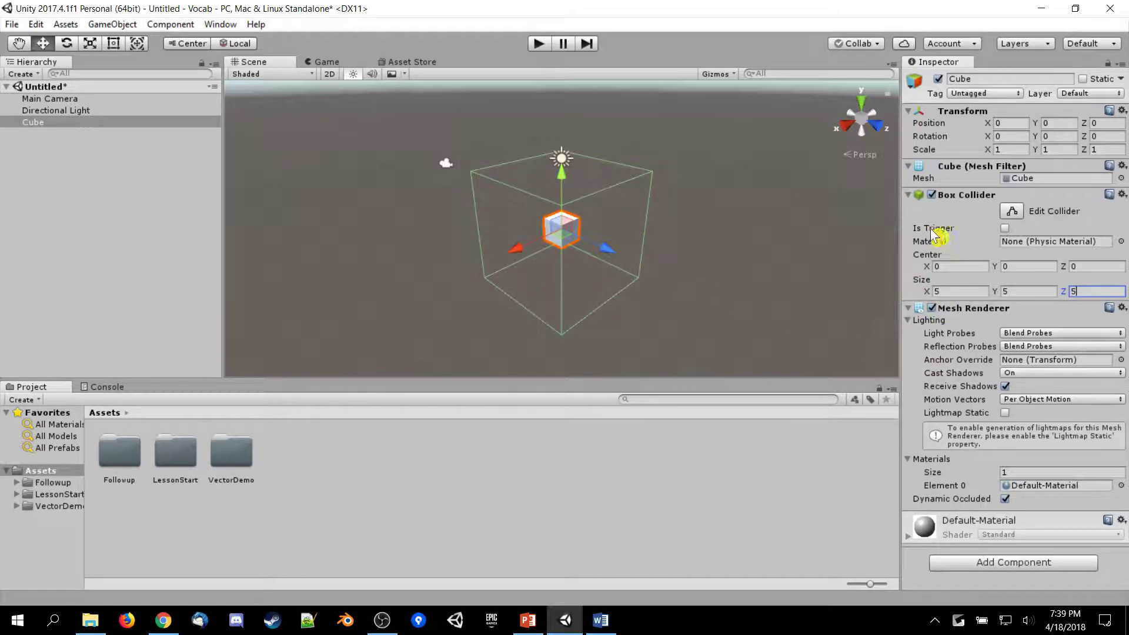
# Step: Set the Box Collider's size to X 1, Y 1, Z 1
pyautogui.click(961, 293)
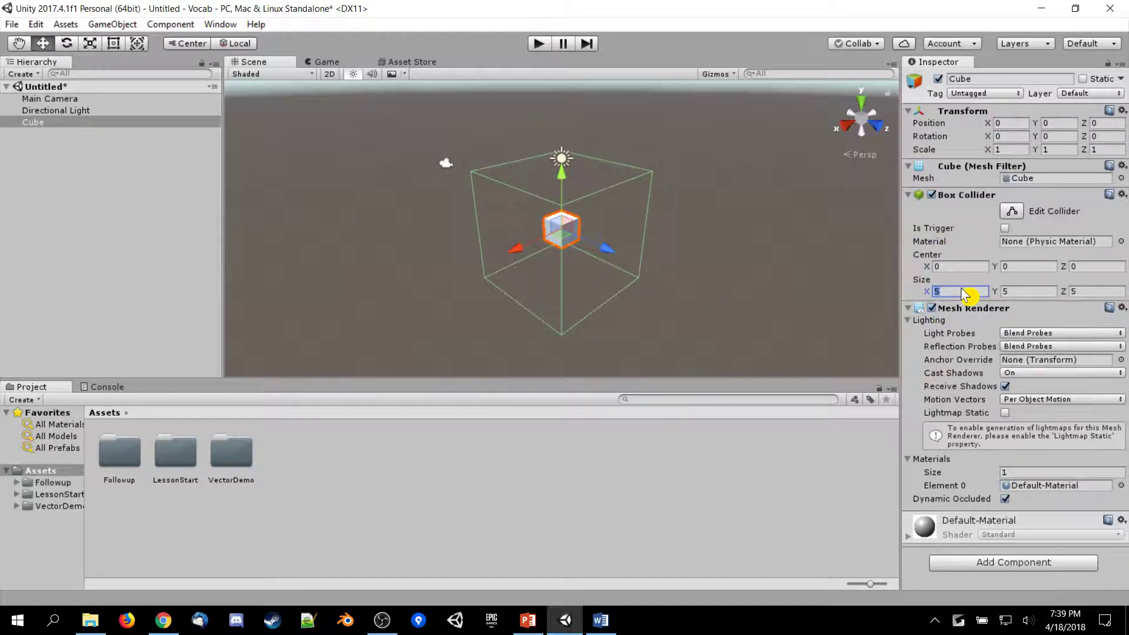
pyautogui.write('1')
pyautogui.click(1018, 289)
pyautogui.write('1')
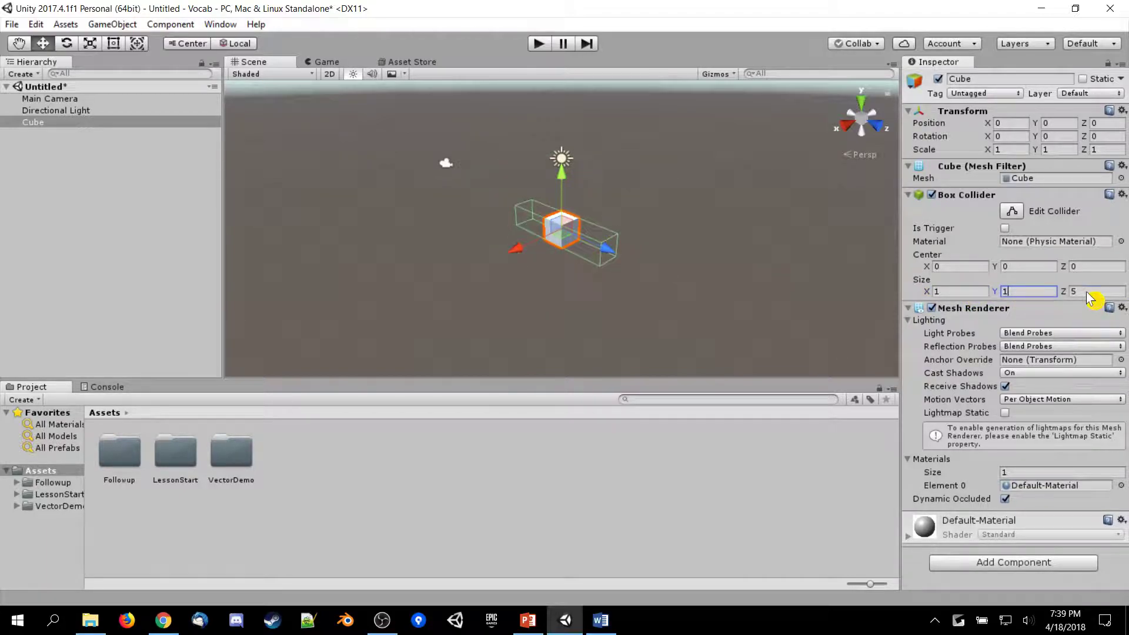
pyautogui.click(1087, 293)
pyautogui.write('1')
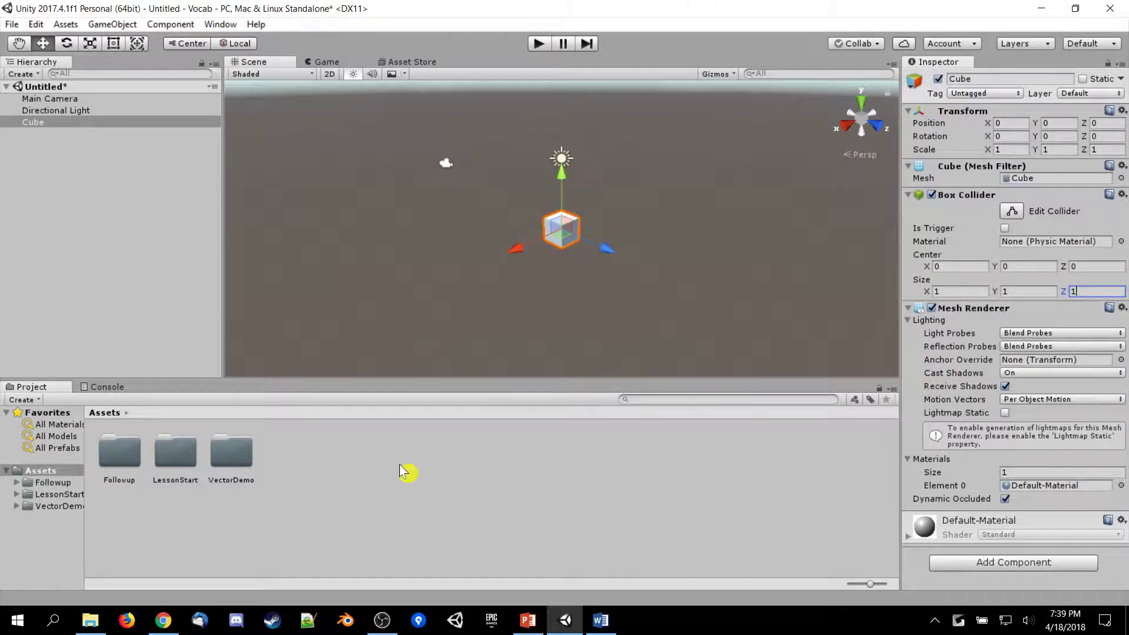
# Step: Switch to PowerPoint, find the "How to make a ghost?" slide, and play its linked YouTube video, pausing it near the end
pyautogui.click(527, 622)
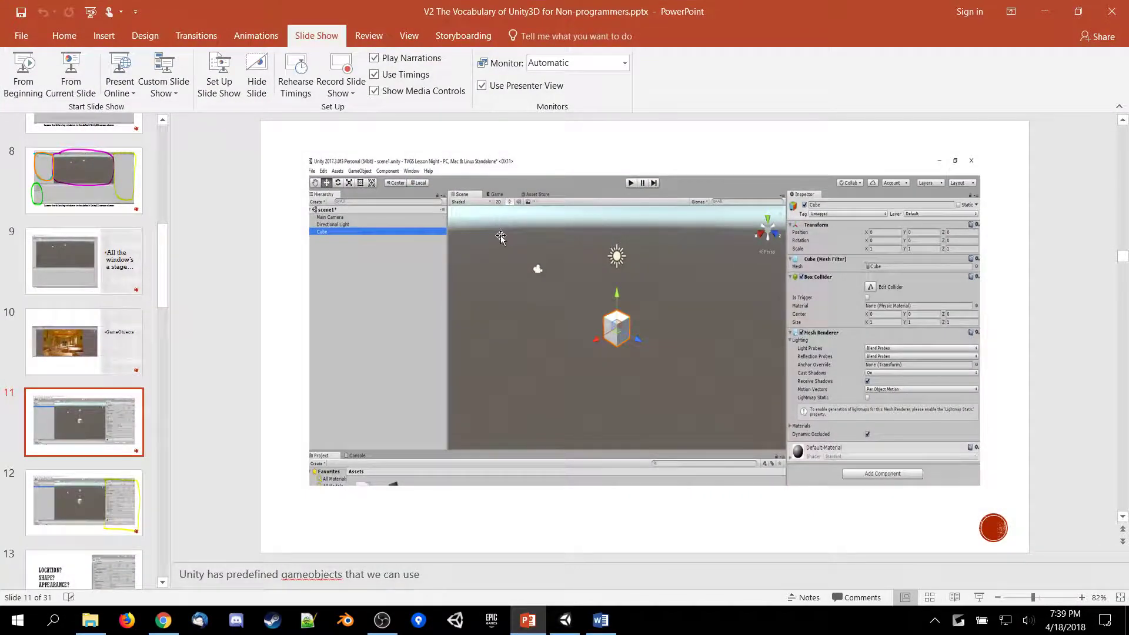
pyautogui.scroll(-3, 82, 488)
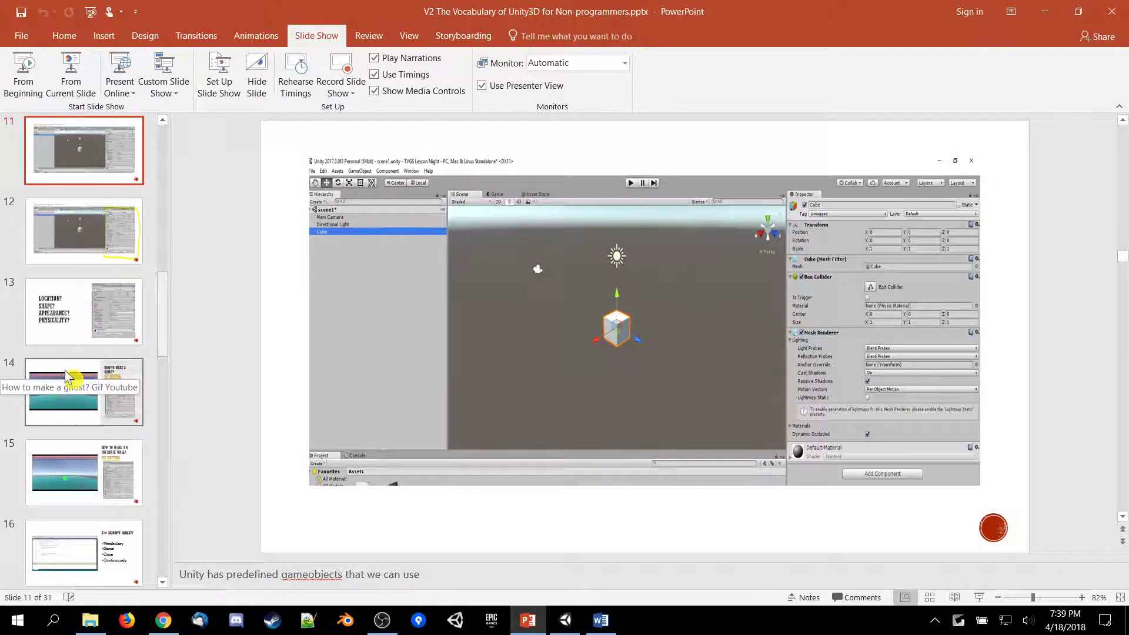
pyautogui.click(76, 385)
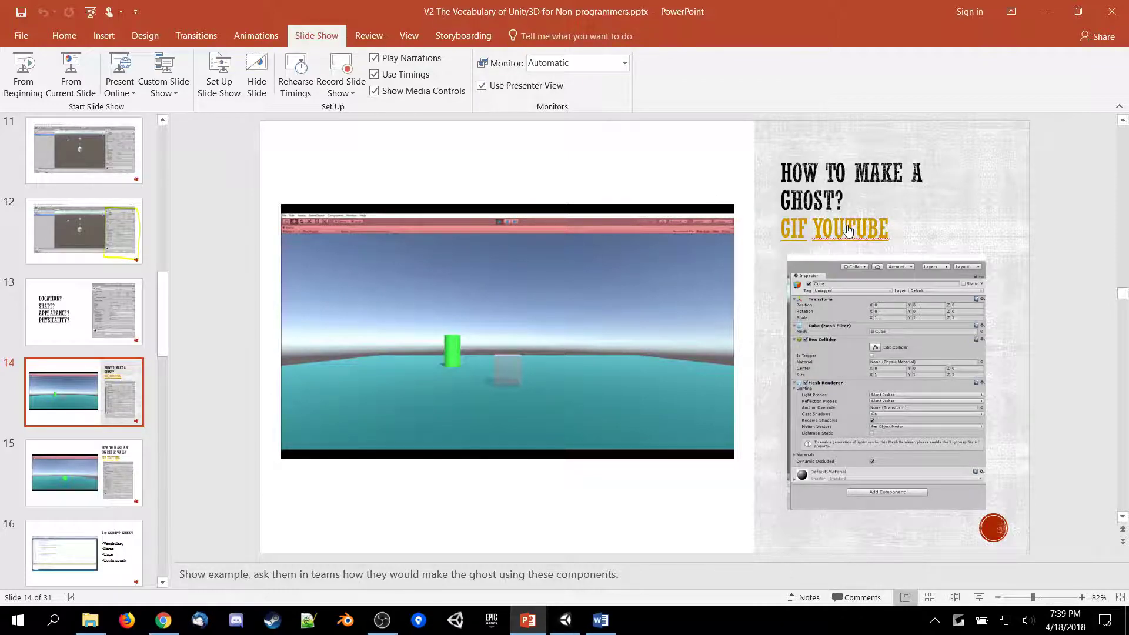
pyautogui.keyDown('ctrl'); pyautogui.click(850, 227); pyautogui.keyUp('ctrl')
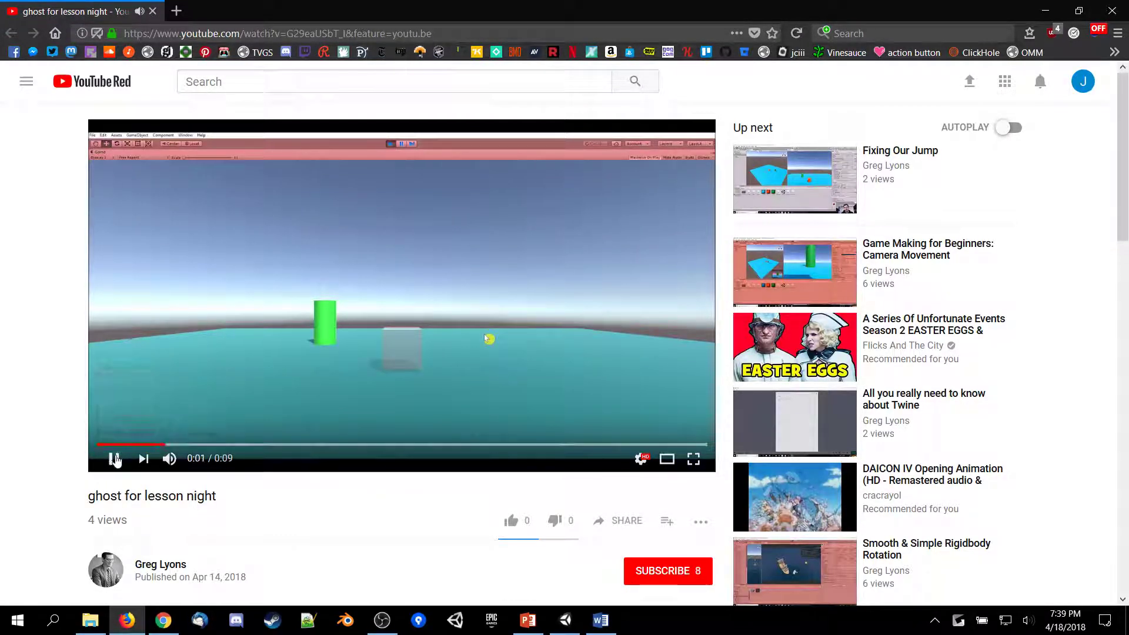
pyautogui.click(114, 460)
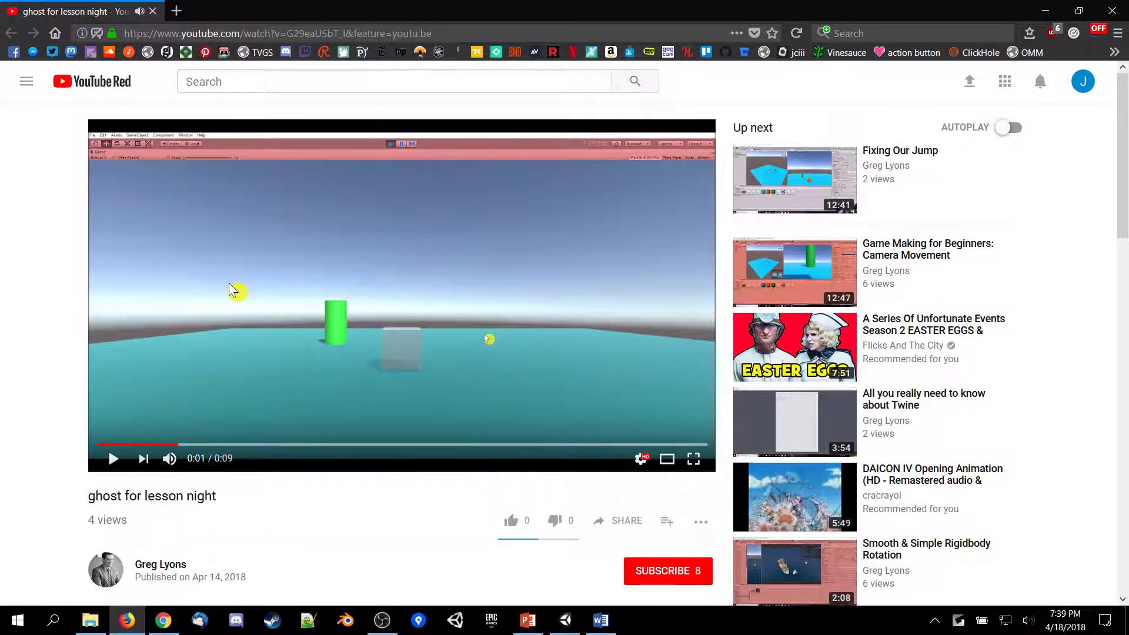
pyautogui.click(114, 459)
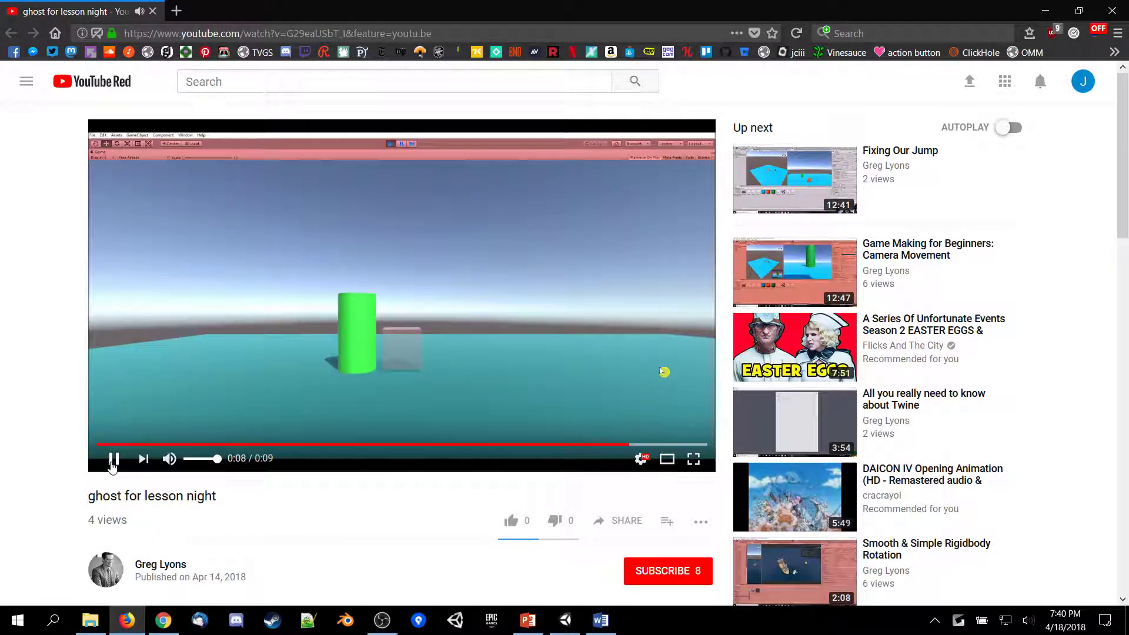
pyautogui.click(419, 297)
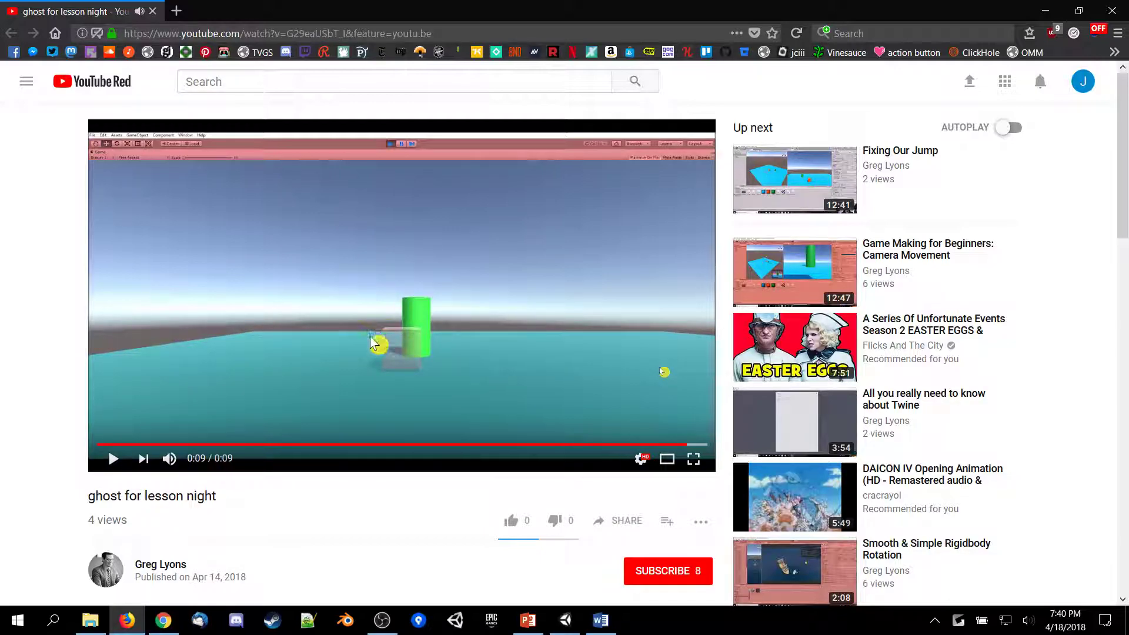
# Step: Return to PowerPoint and watch the YouTube video linked on the "How to make an invisible wall?" slide, then pause it and minimize the browser
pyautogui.click(567, 621)
pyautogui.click(566, 621)
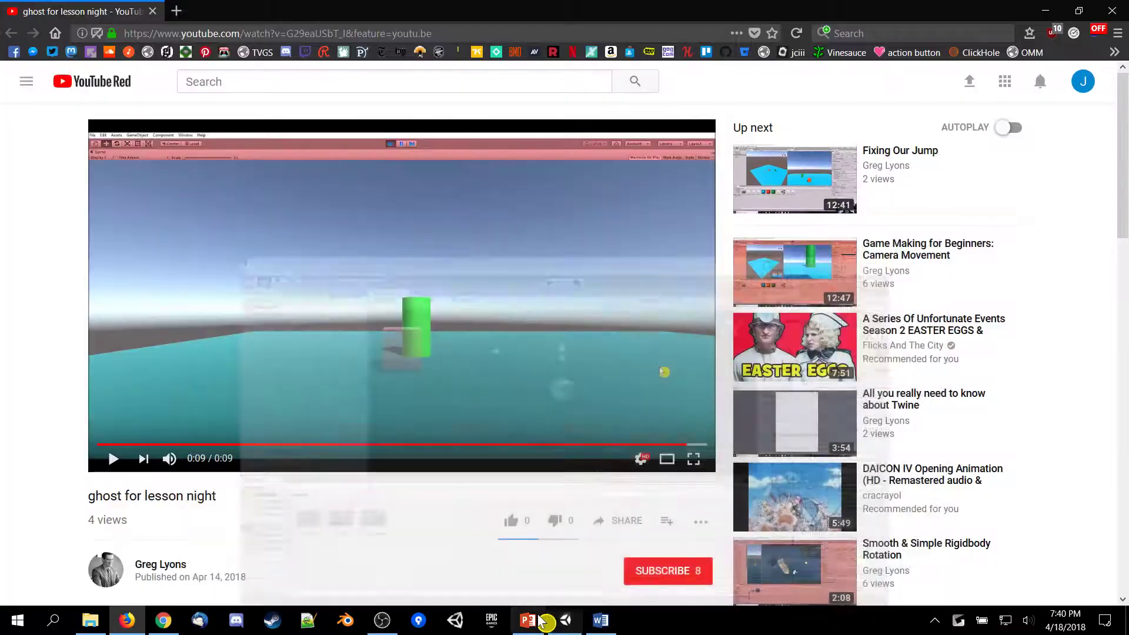
pyautogui.click(527, 621)
pyautogui.click(63, 495)
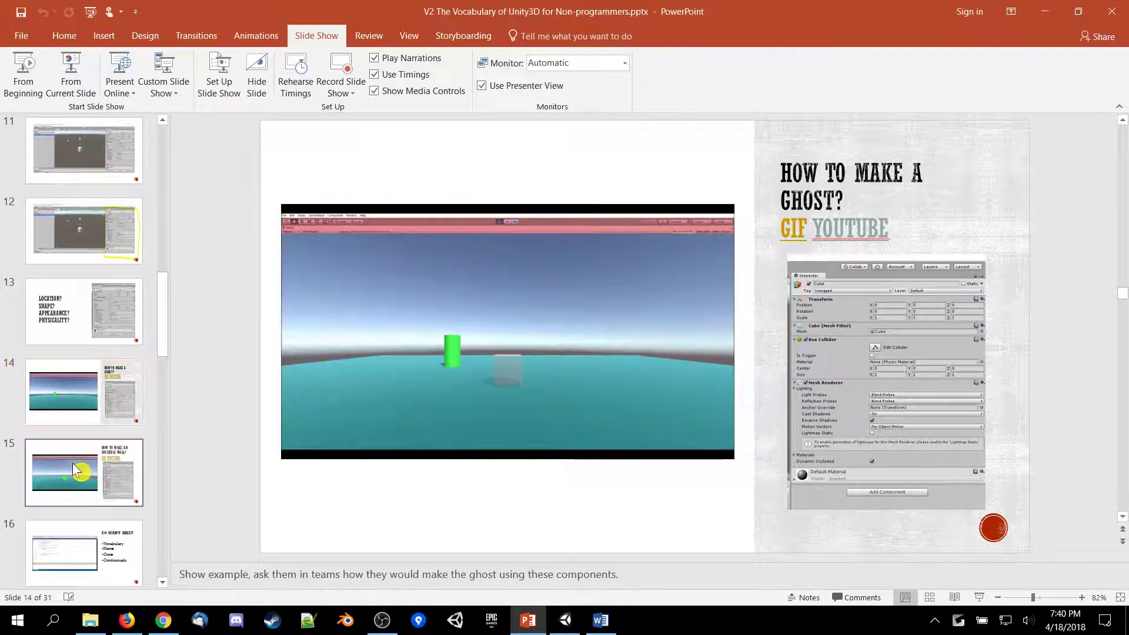
pyautogui.click(818, 236)
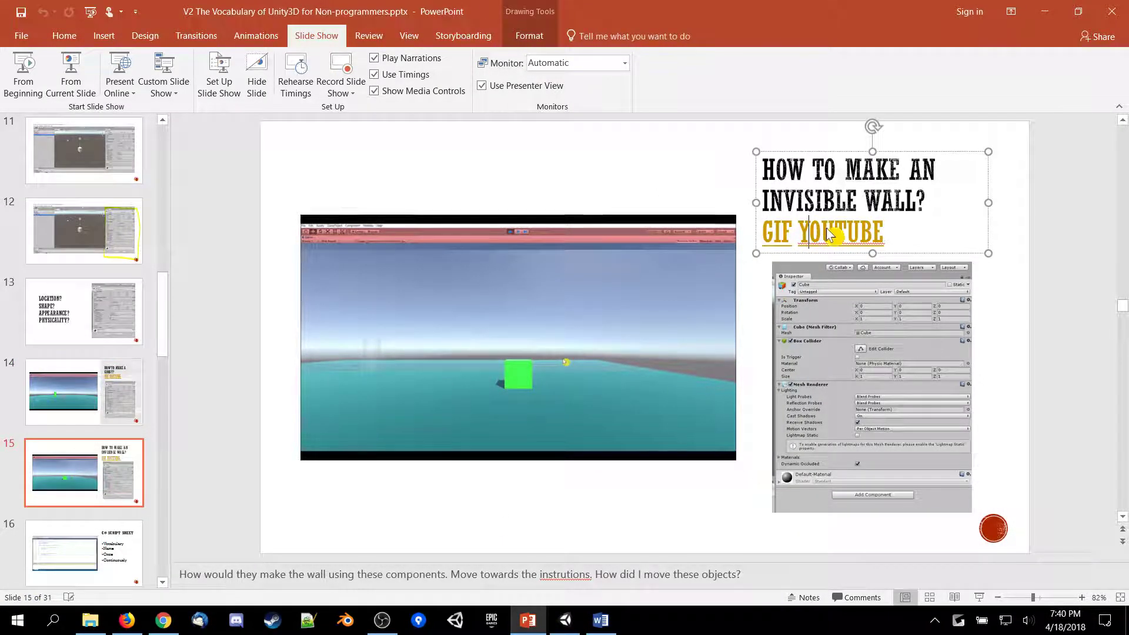
pyautogui.doubleClick(843, 228)
pyautogui.keyDown('ctrl'); pyautogui.click(845, 226); pyautogui.keyUp('ctrl')
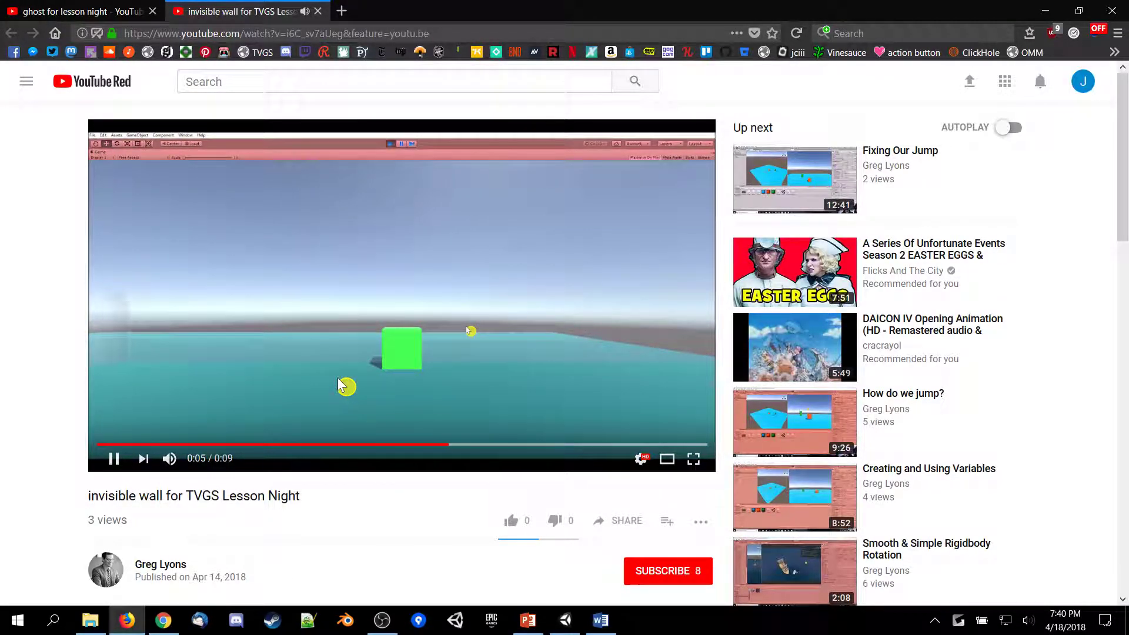
pyautogui.click(110, 457)
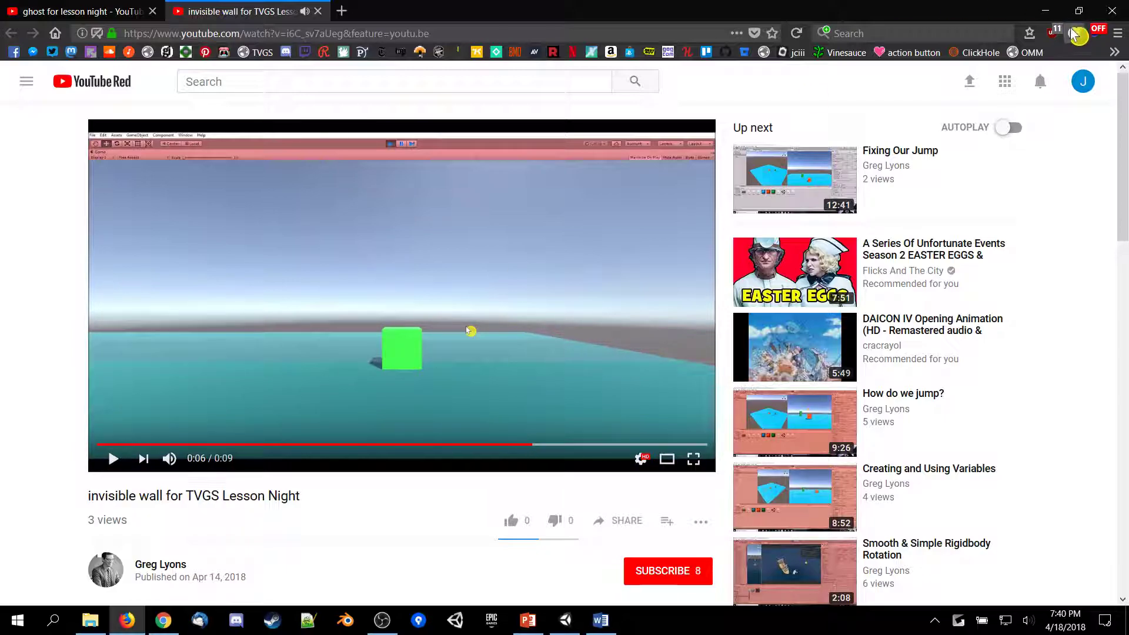
pyautogui.click(1048, 15)
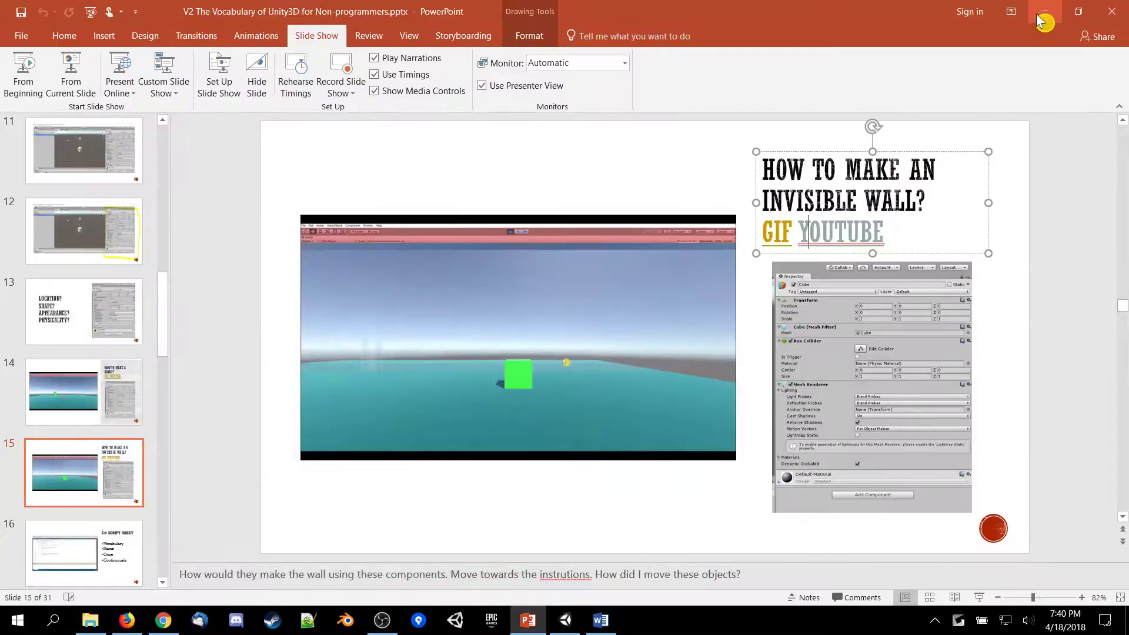
# Step: Go back to the "How to make a ghost?" slide in the presentation
pyautogui.click(57, 431)
pyautogui.scroll(2, 67, 432)
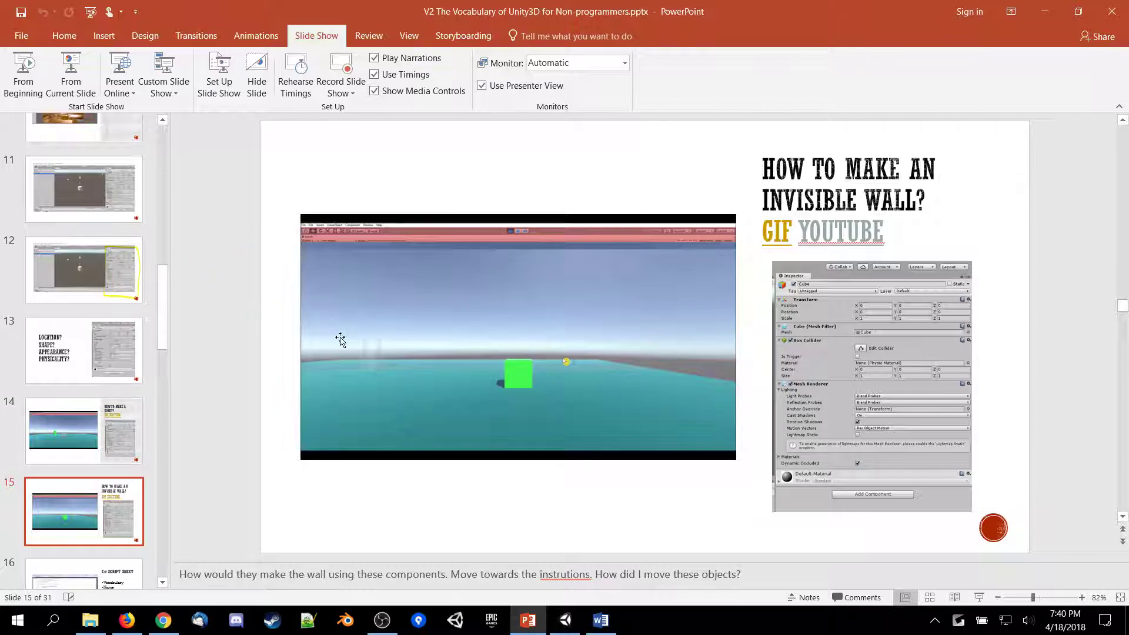
pyautogui.click(104, 416)
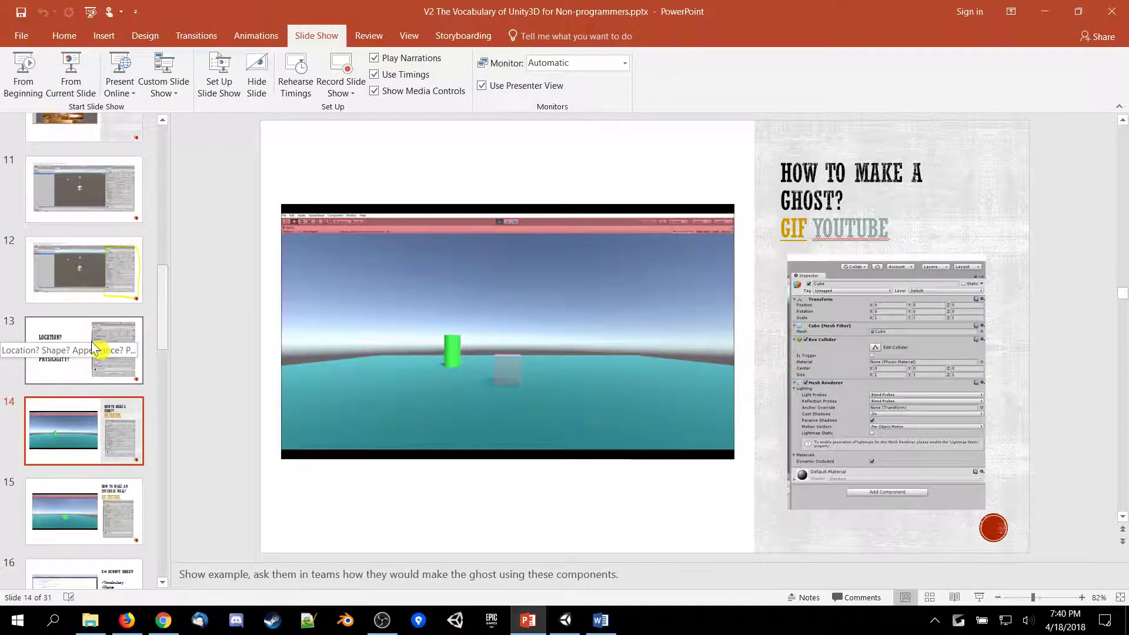
# Step: Switch to Unity and turn the cube's Box Collider off and on, followed by its Mesh Renderer
pyautogui.click(565, 619)
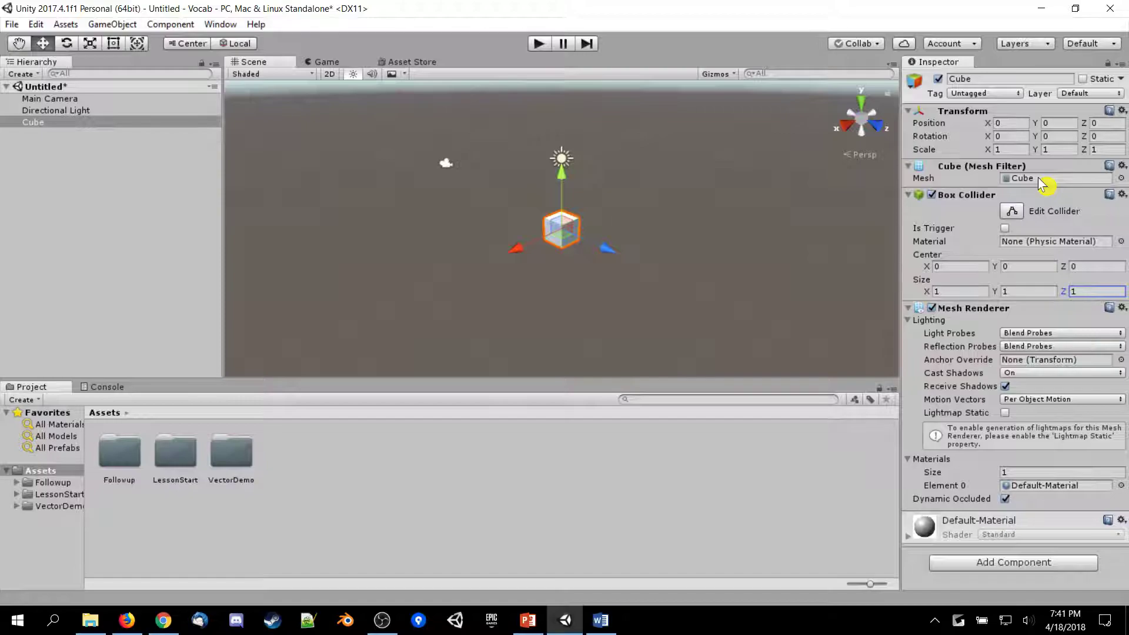
pyautogui.click(933, 196)
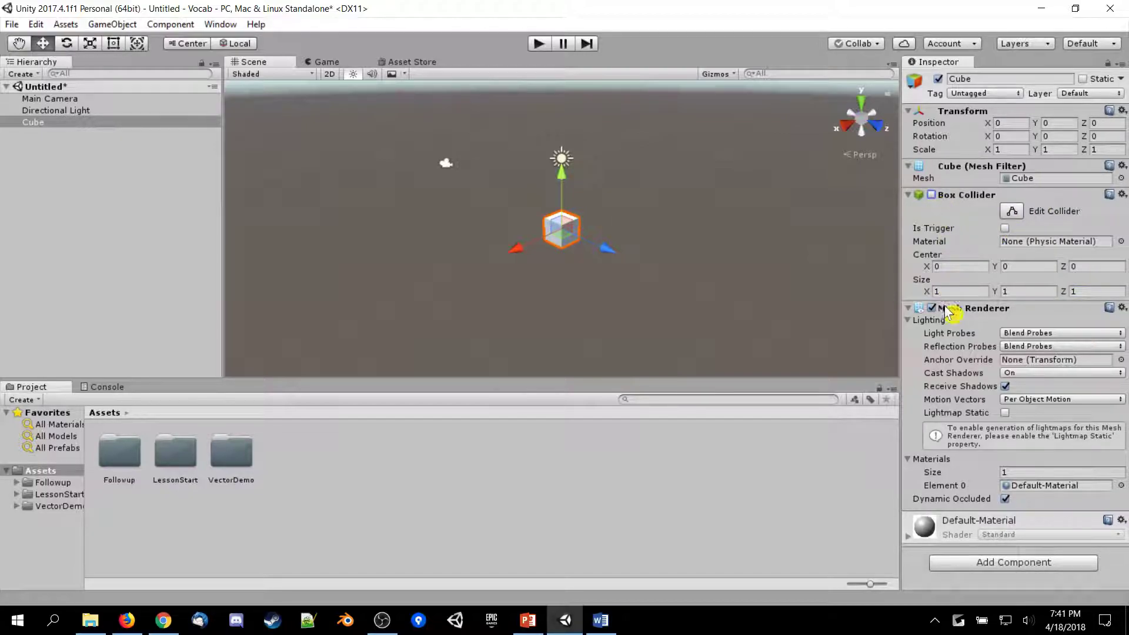
pyautogui.click(932, 195)
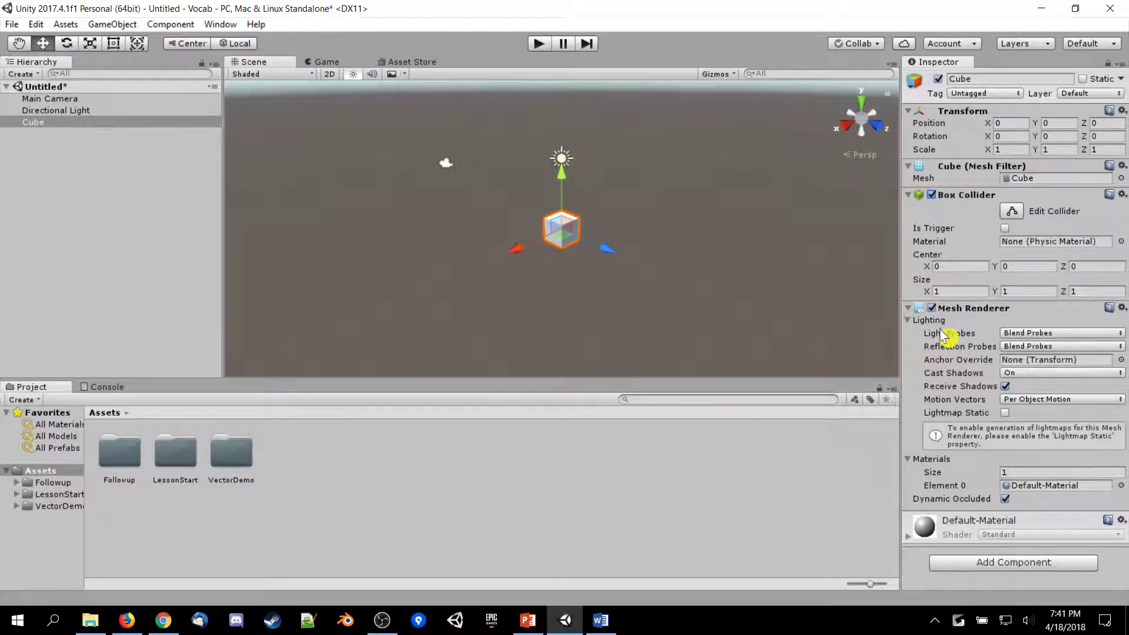
pyautogui.click(933, 307)
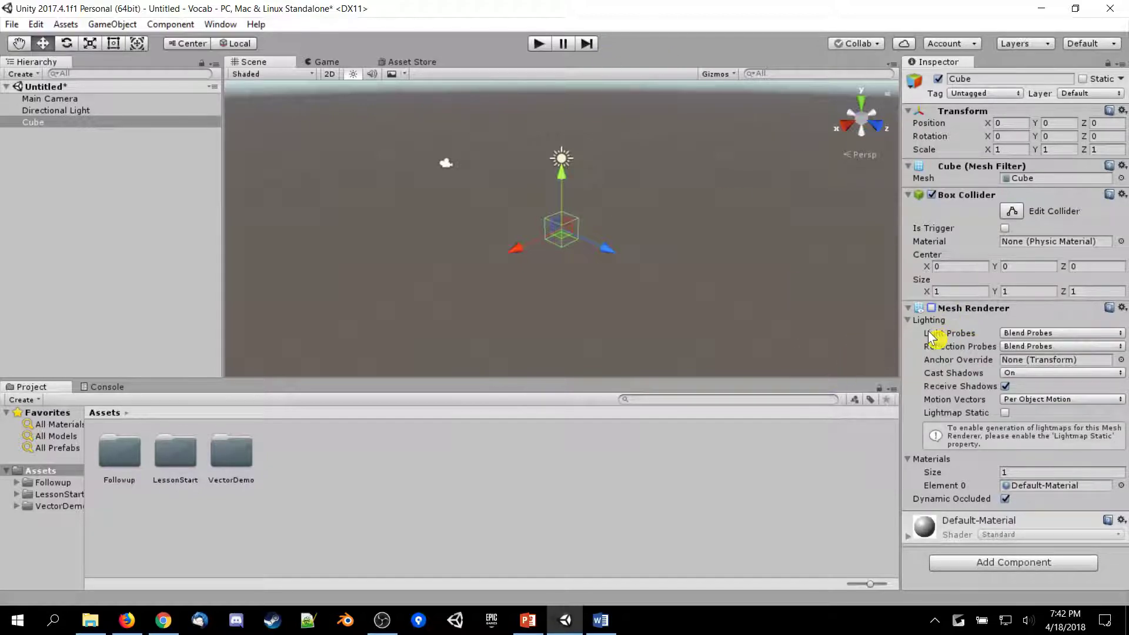
pyautogui.click(932, 308)
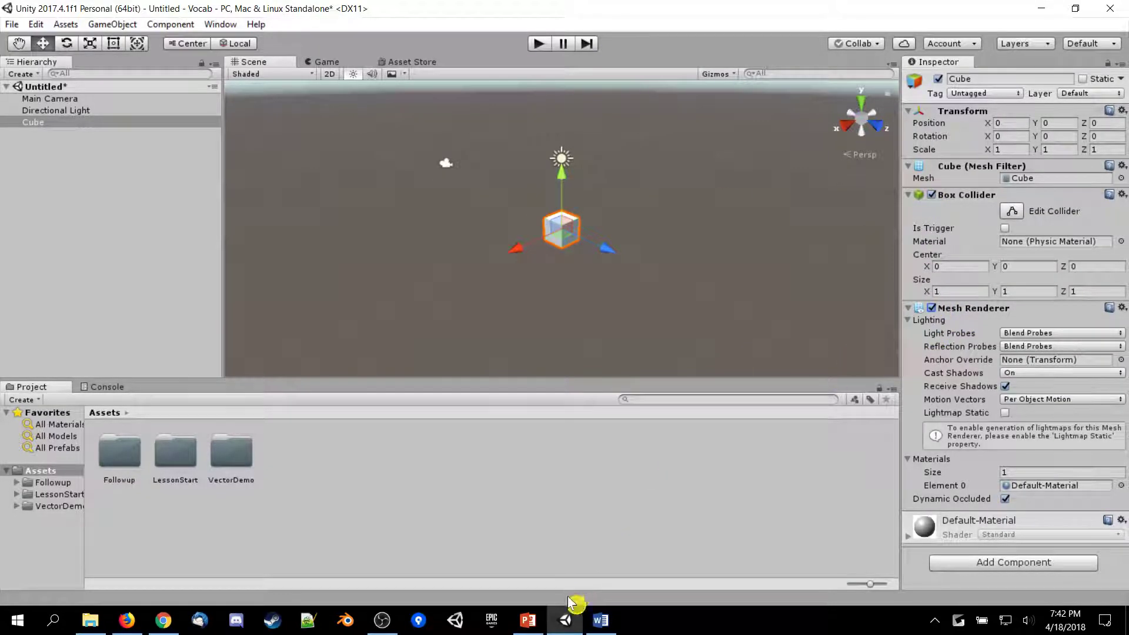
# Step: Switch to PowerPoint and show the slide asking about location, shape, appearance and physicality
pyautogui.click(528, 620)
pyautogui.scroll(-3, 96, 390)
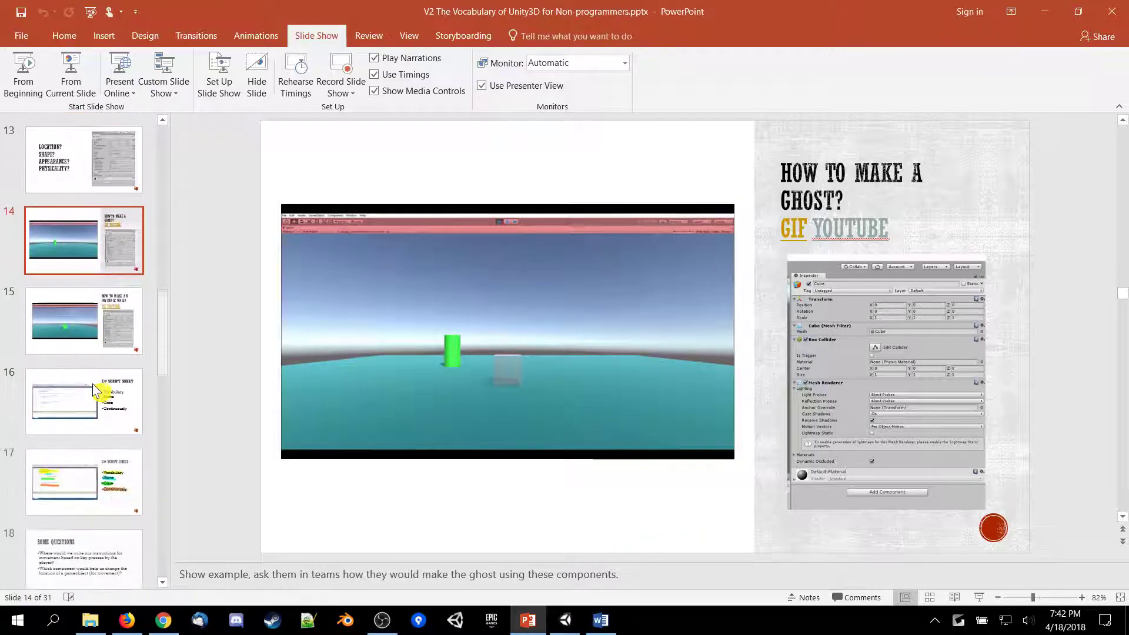
pyautogui.scroll(5, 91, 318)
pyautogui.click(84, 309)
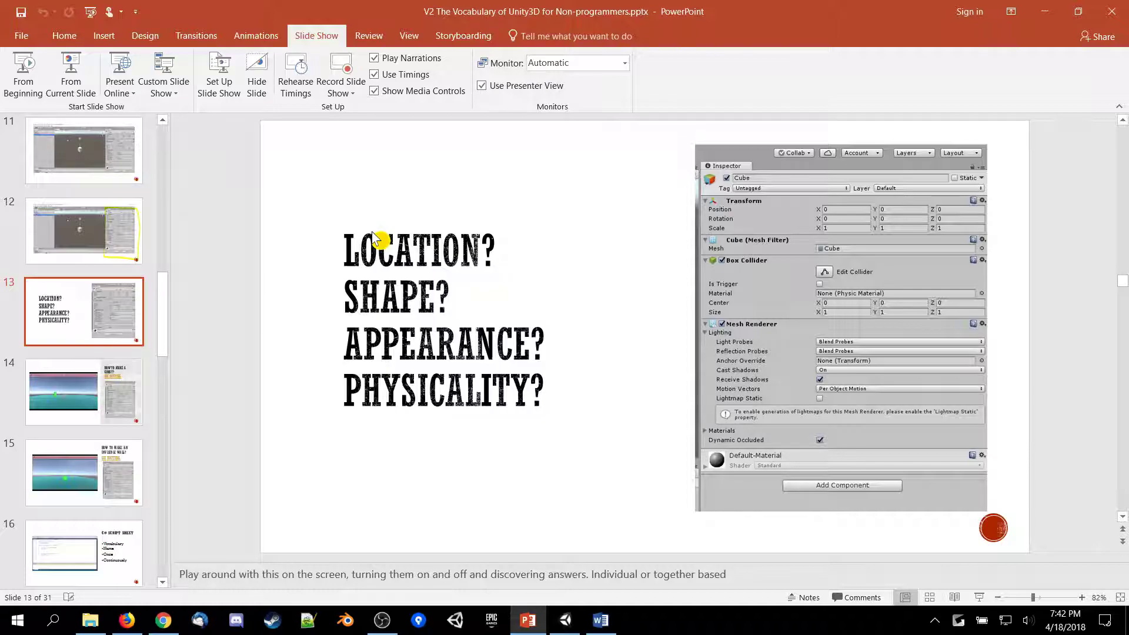
# Step: Switch to Unity and disable the cube's Box Collider
pyautogui.click(565, 621)
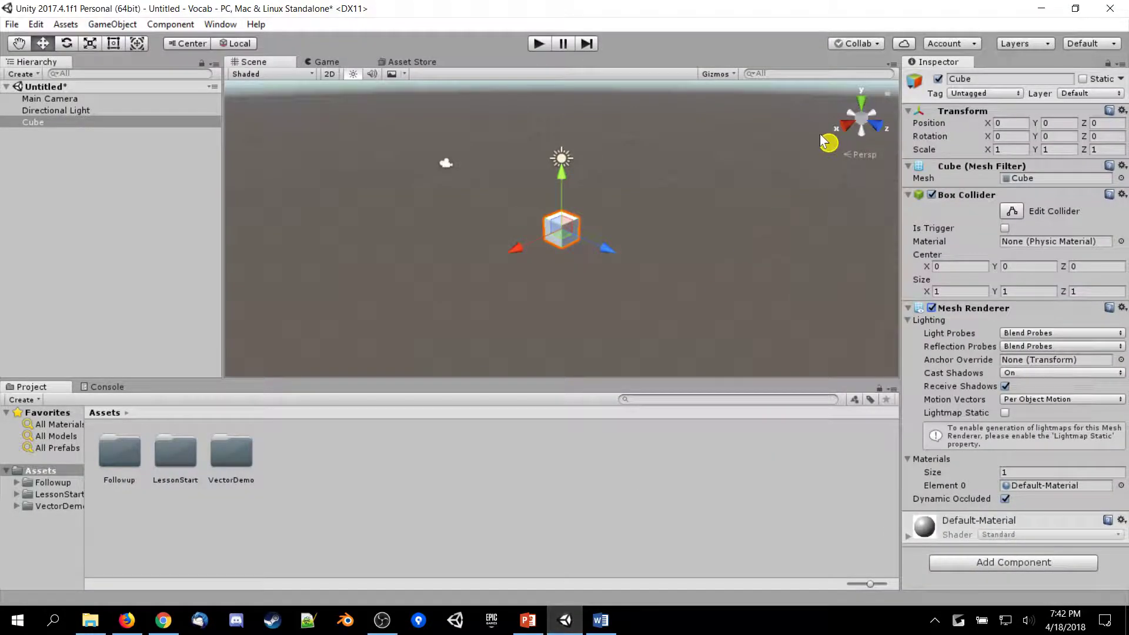
pyautogui.click(931, 195)
pyautogui.scroll(6, 665, 136)
pyautogui.scroll(-8, 664, 136)
pyautogui.scroll(5, 663, 136)
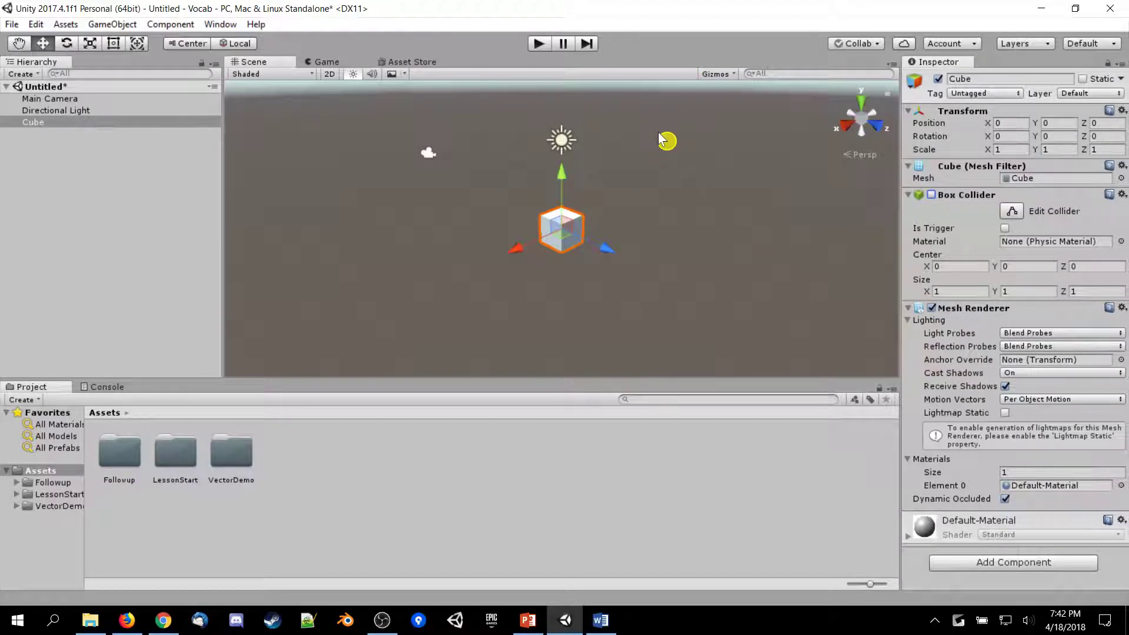
# Step: Inspect the settings of the Default-Material assigned to the cube's Mesh Renderer, and reselect the cube in the scene
pyautogui.click(1031, 485)
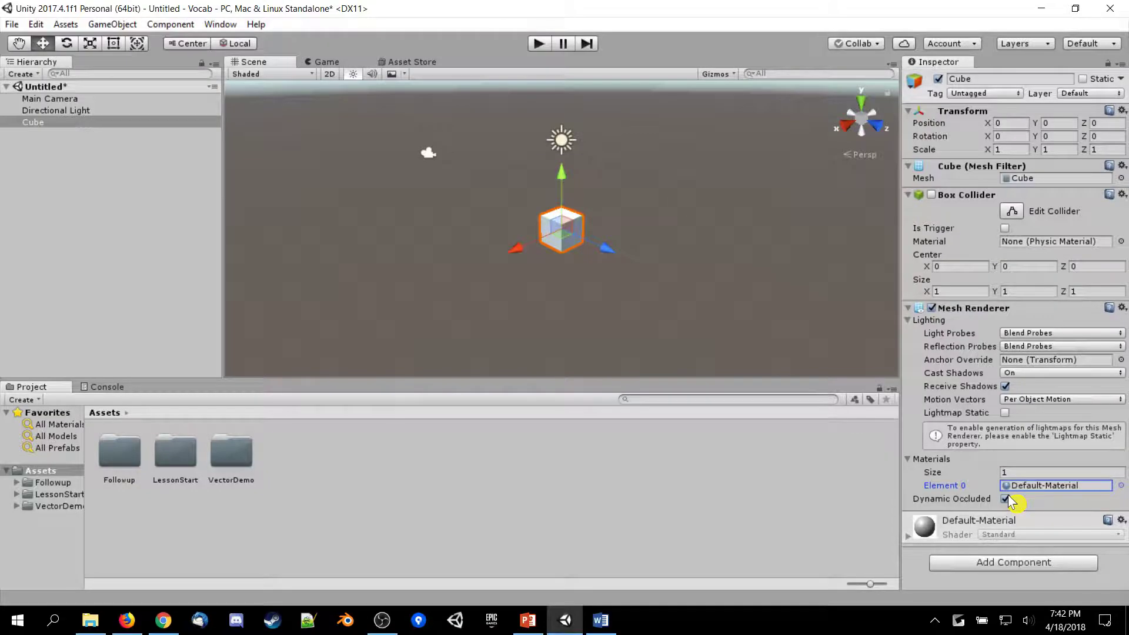
pyautogui.click(1033, 486)
pyautogui.click(1033, 486)
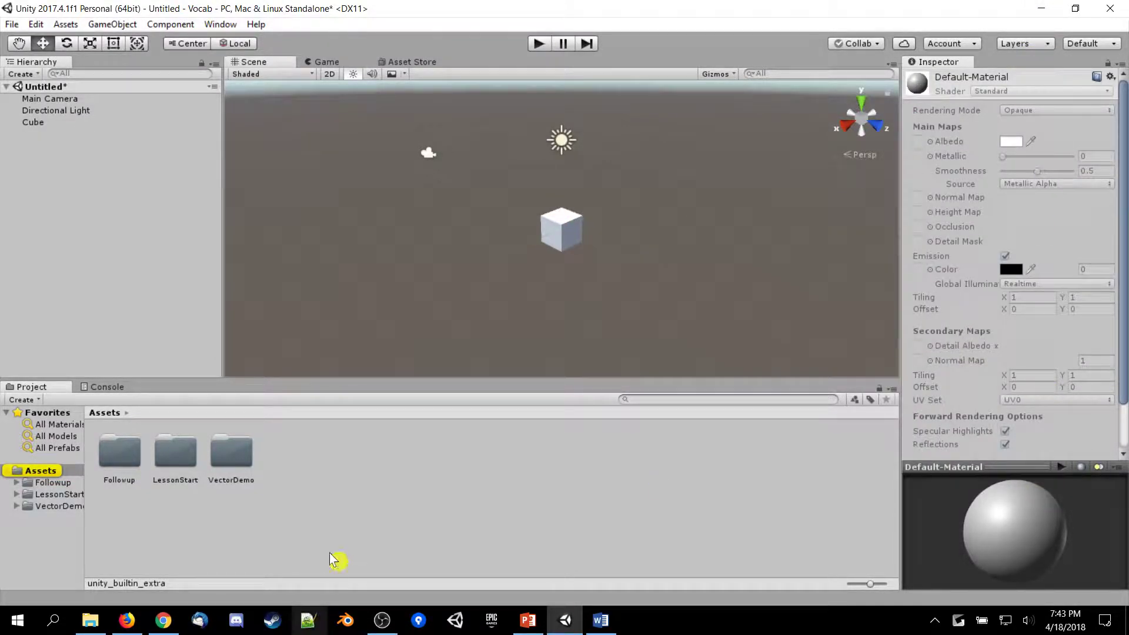
pyautogui.click(66, 472)
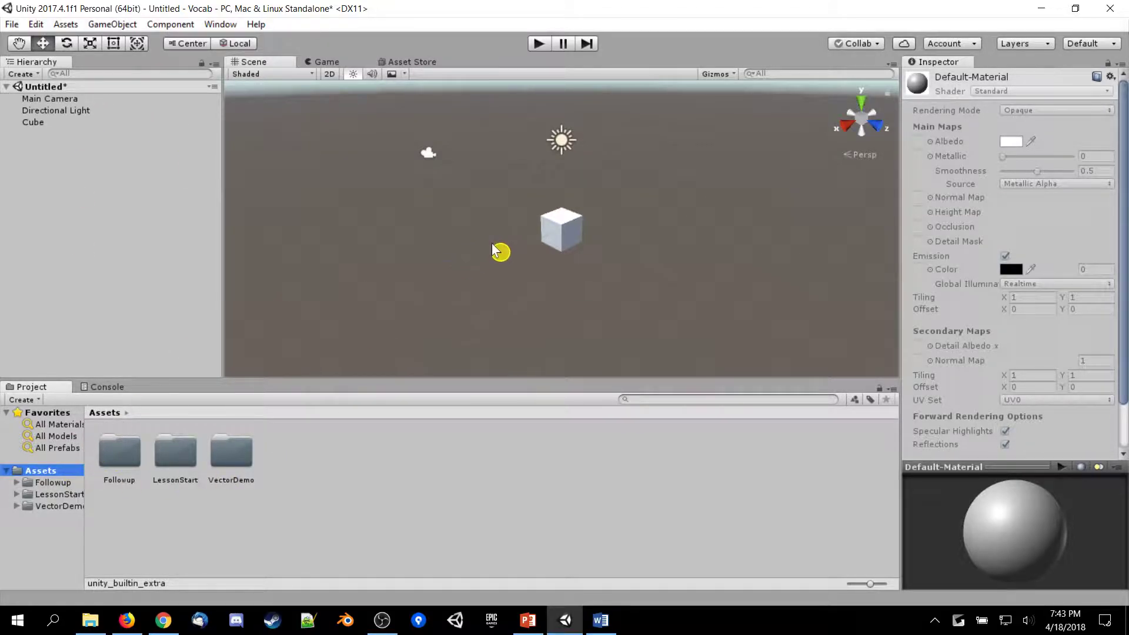
pyautogui.click(573, 236)
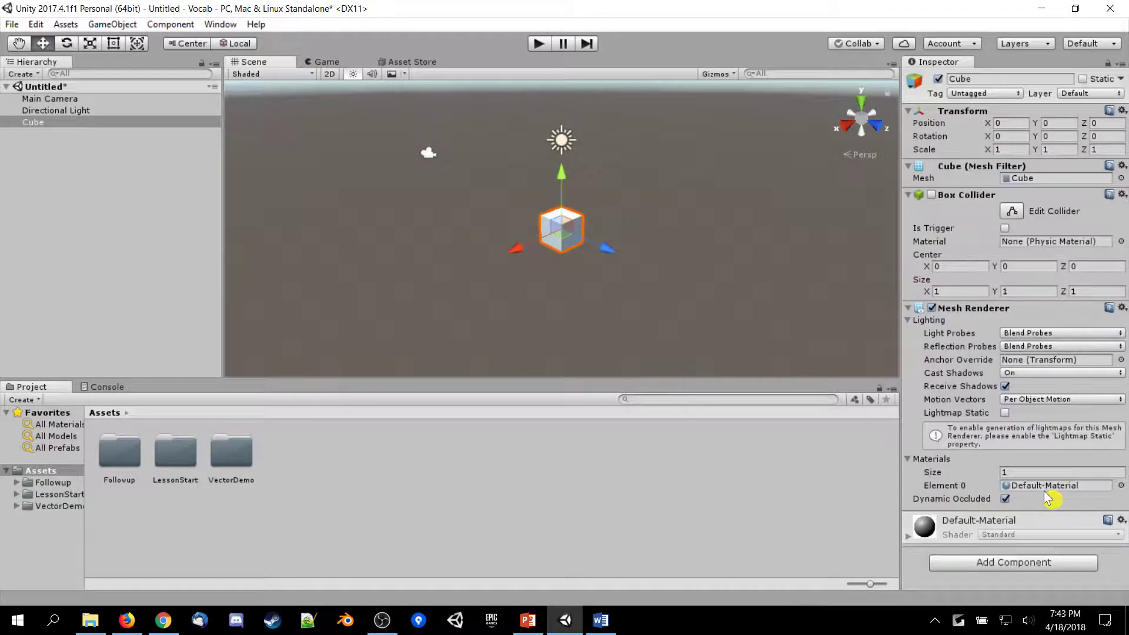
# Step: Toggle the cube's Mesh Renderer off and on, enable its Box Collider, and toggle the Mesh Renderer off and on again
pyautogui.click(932, 308)
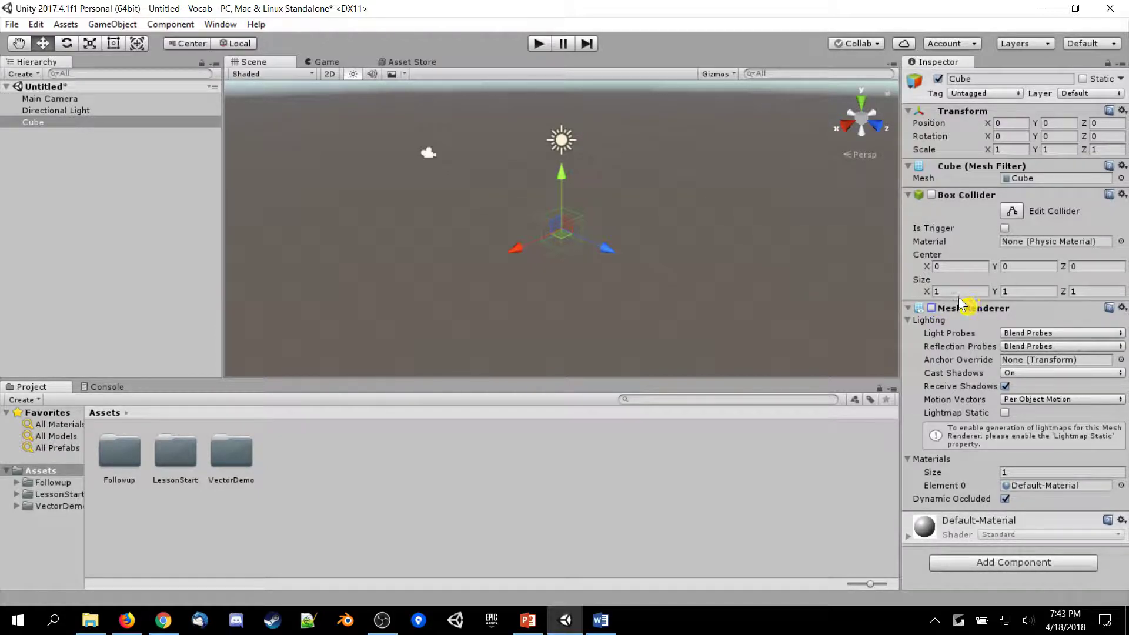
pyautogui.click(932, 308)
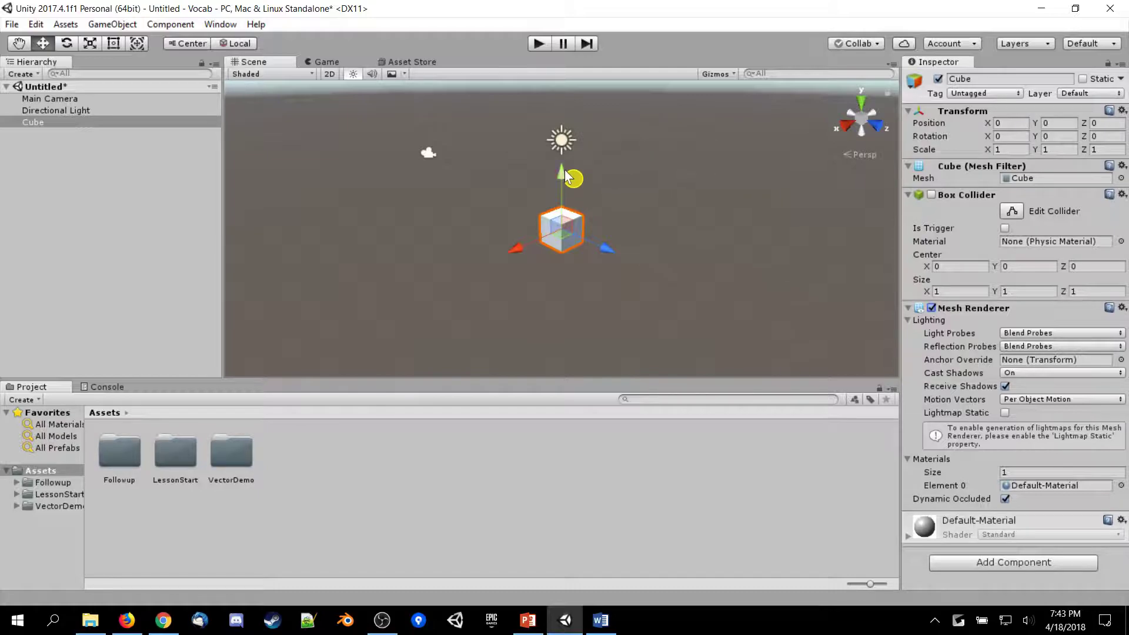
pyautogui.click(932, 195)
pyautogui.click(932, 309)
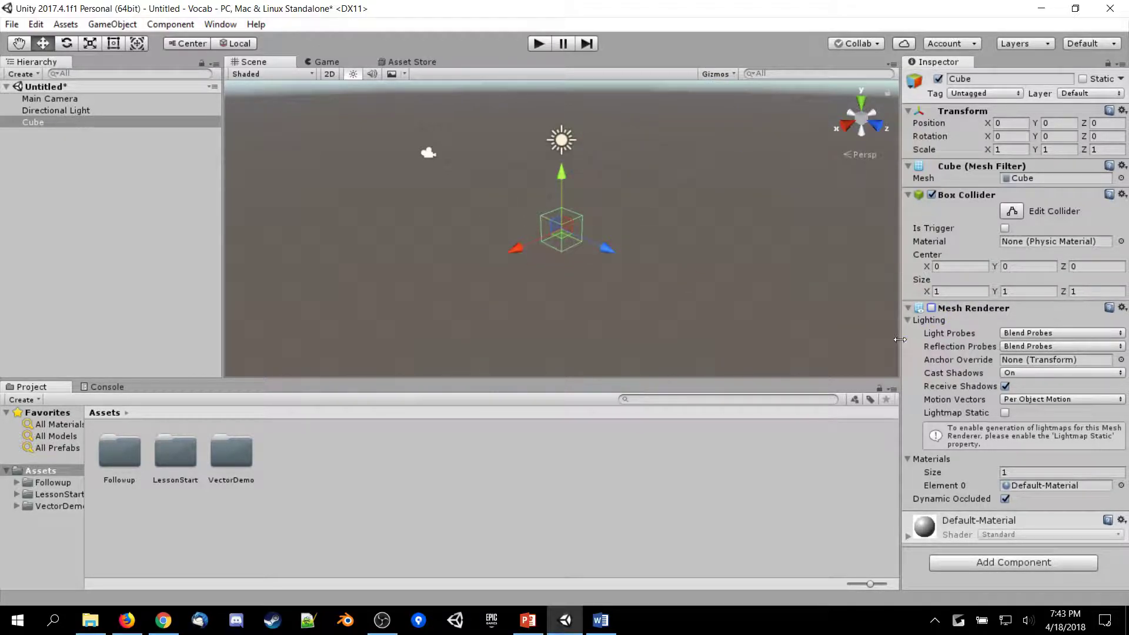
pyautogui.click(932, 308)
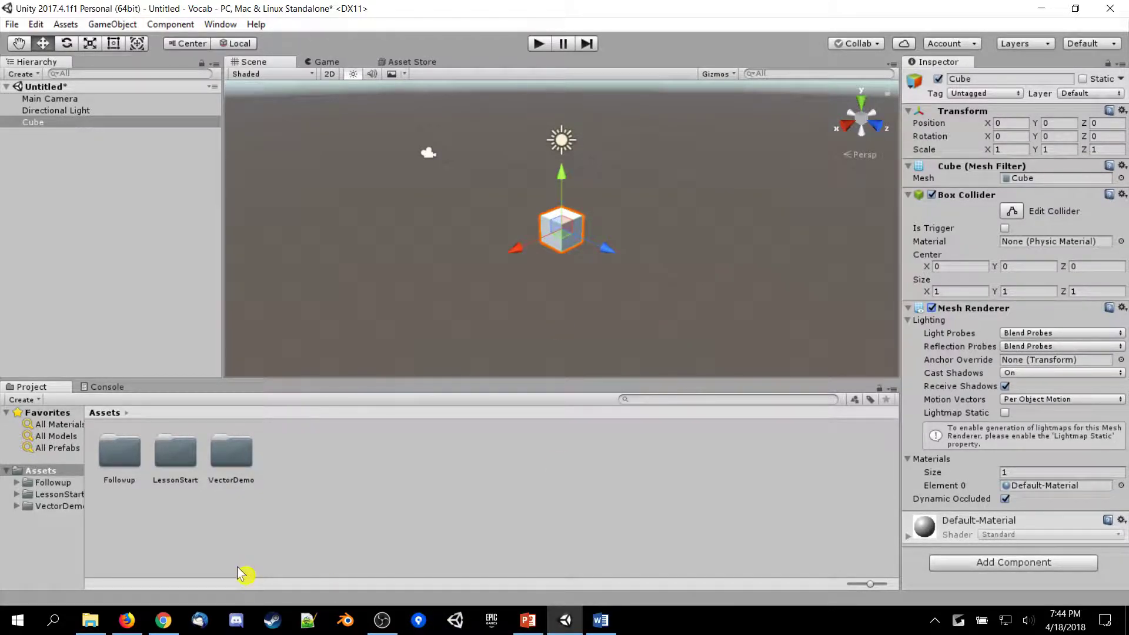
# Step: Switch to PowerPoint and show the invisible wall slide, the ghost slide, and the C# Script Sheet slide
pyautogui.click(528, 621)
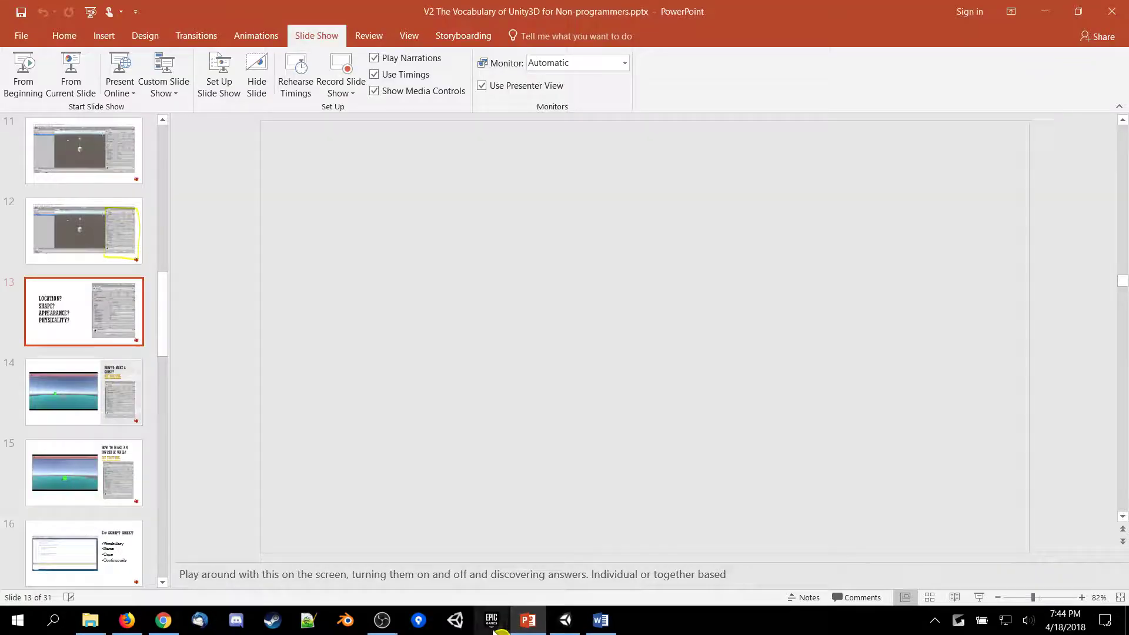
pyautogui.scroll(-3, 80, 328)
pyautogui.click(82, 229)
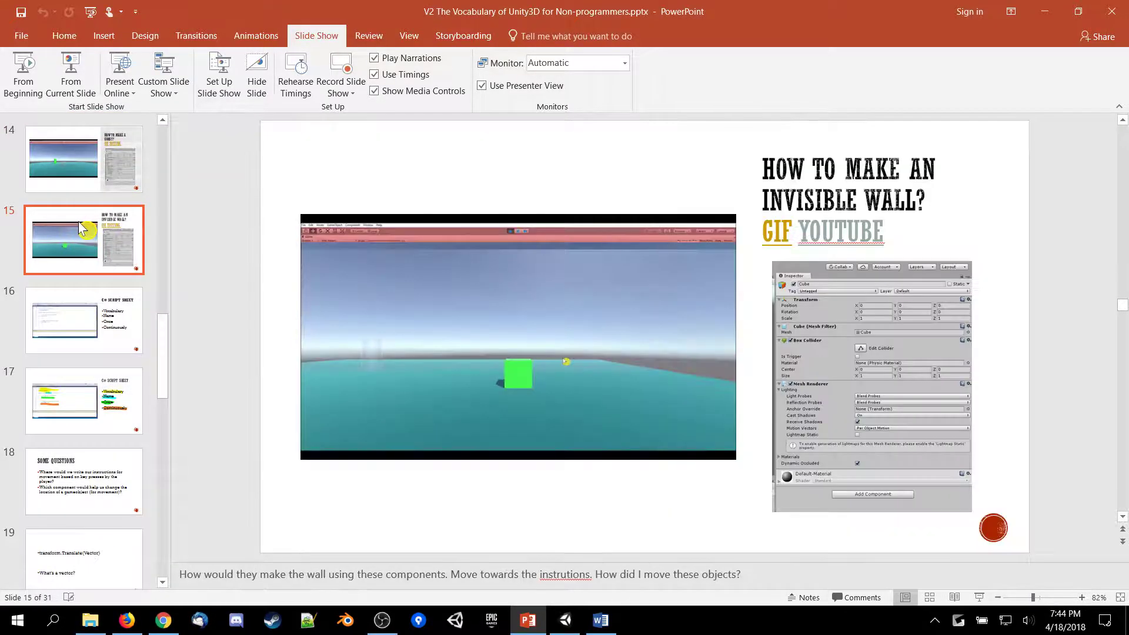
pyautogui.click(114, 181)
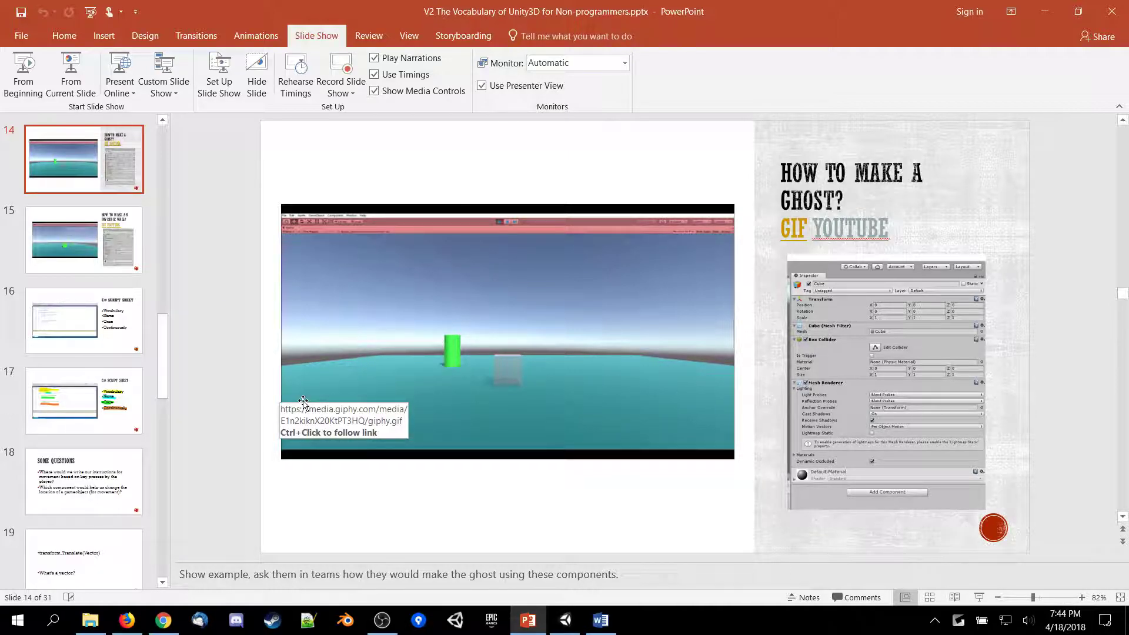
pyautogui.click(119, 337)
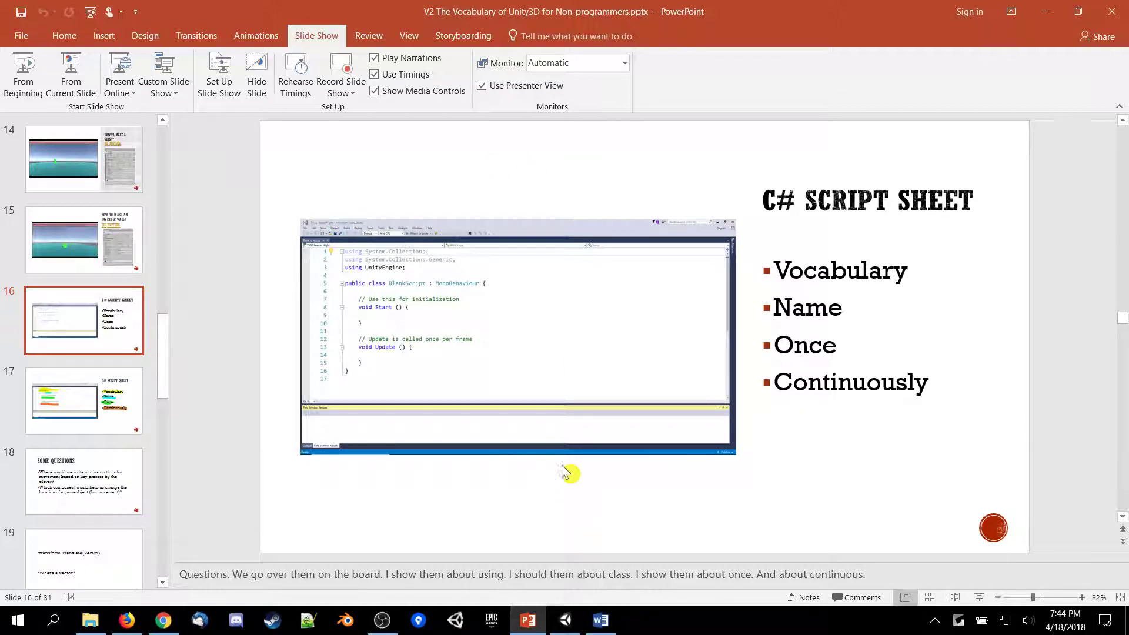
# Step: Switch to Unity and collapse the cube's Mesh Renderer, Box Collider and Mesh Filter components
pyautogui.moveTo(601, 627)
pyautogui.moveTo(565, 622)
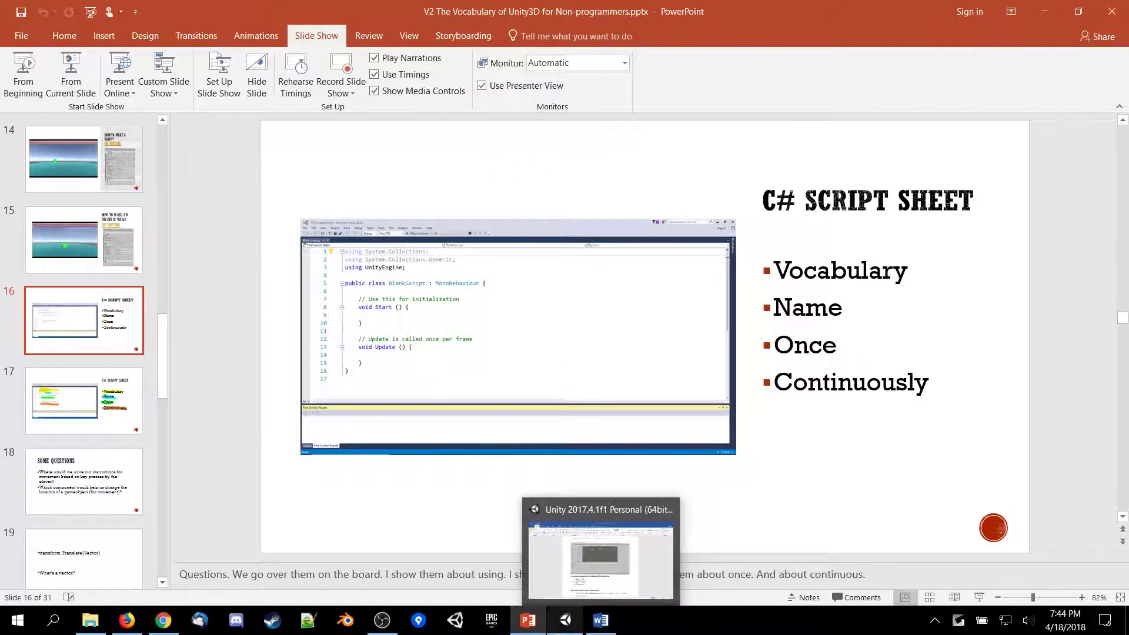
pyautogui.click(580, 554)
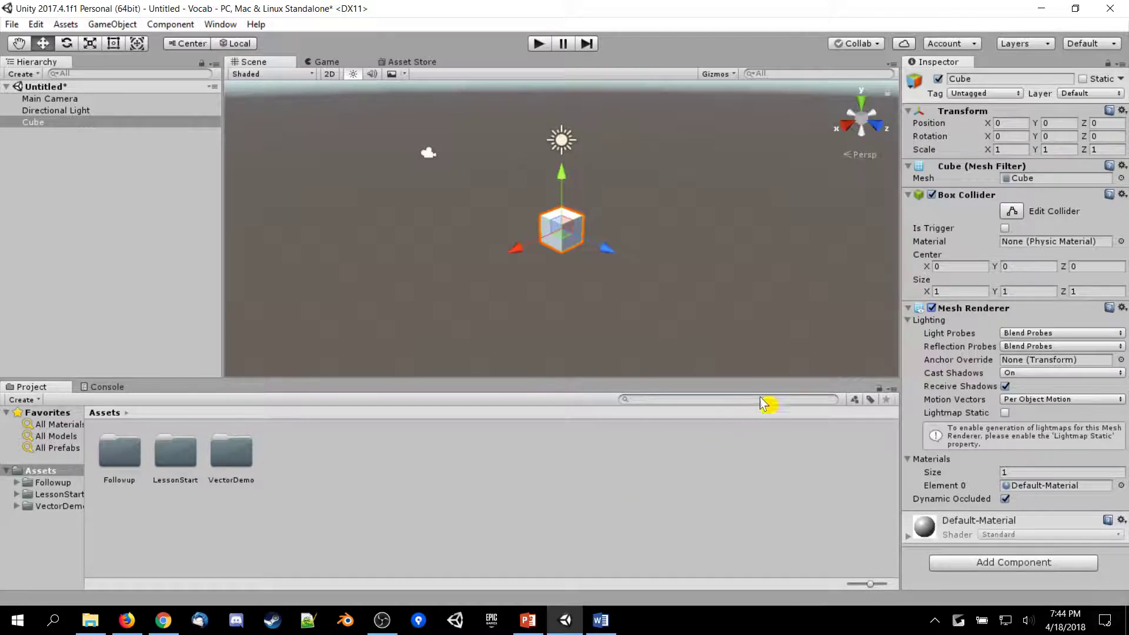
pyautogui.click(976, 308)
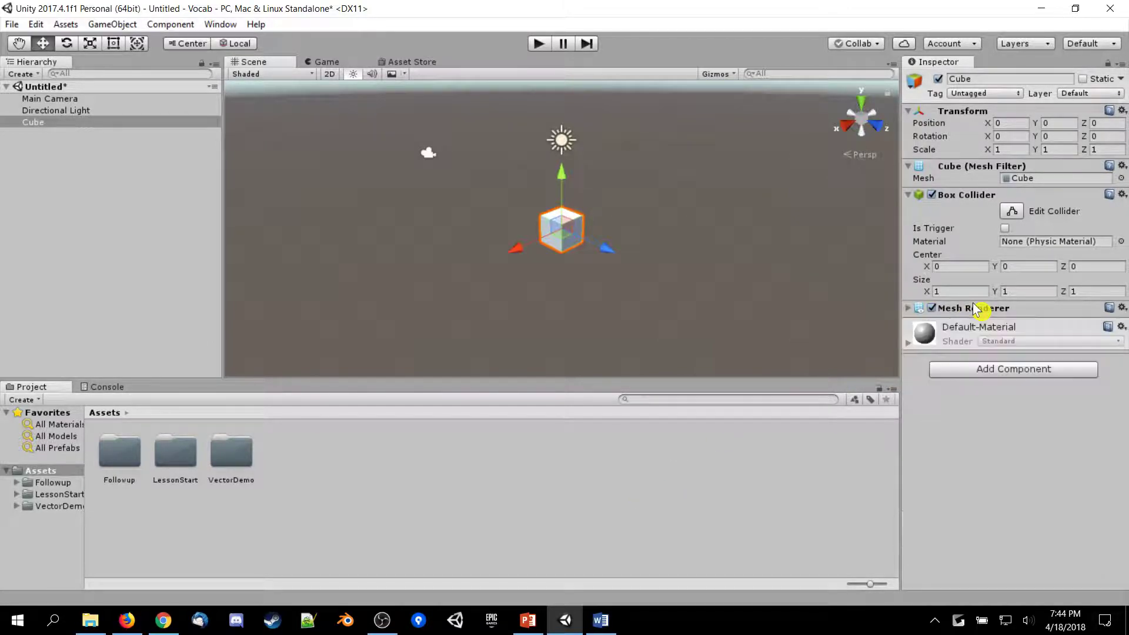
pyautogui.click(977, 194)
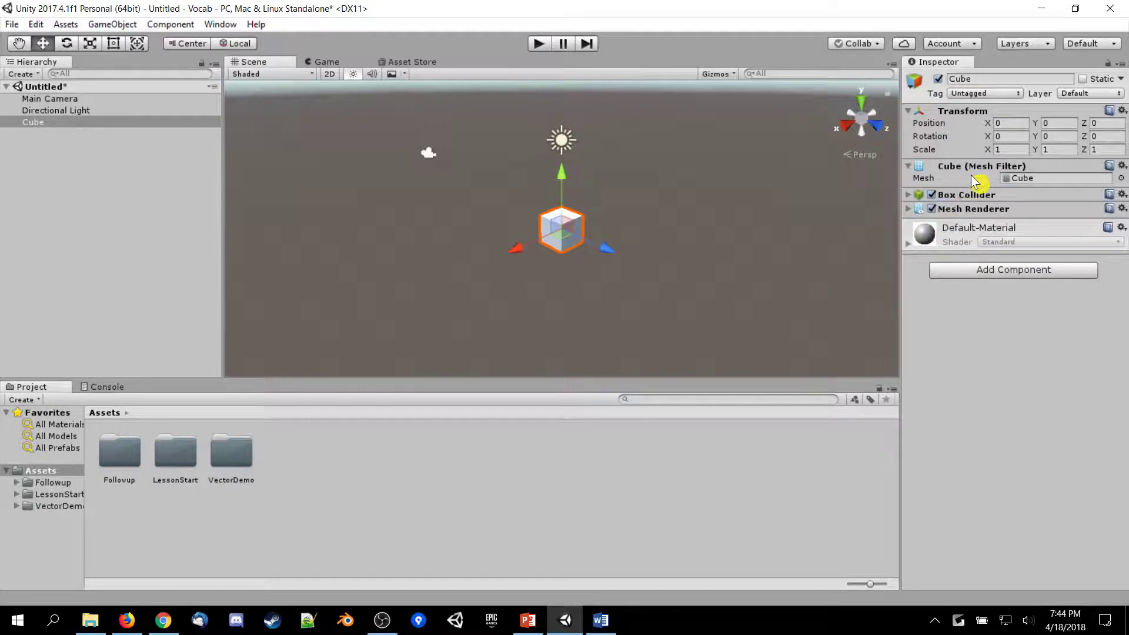
pyautogui.click(977, 165)
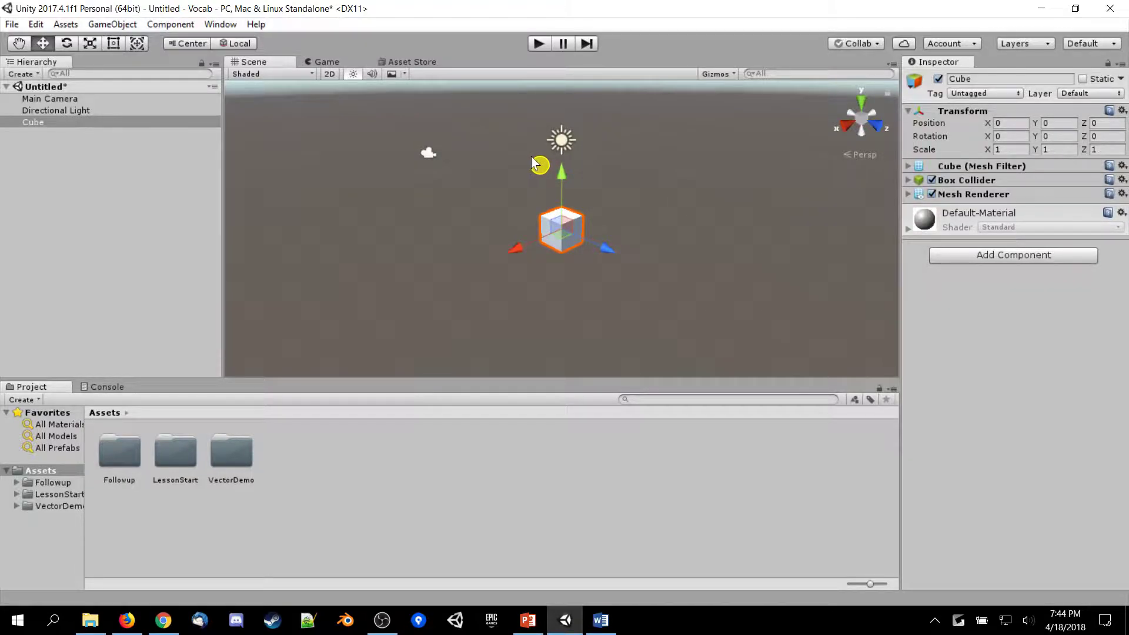
# Step: Switch to PowerPoint and examine the script screenshot on the C# Script Sheet slide up close
pyautogui.click(527, 620)
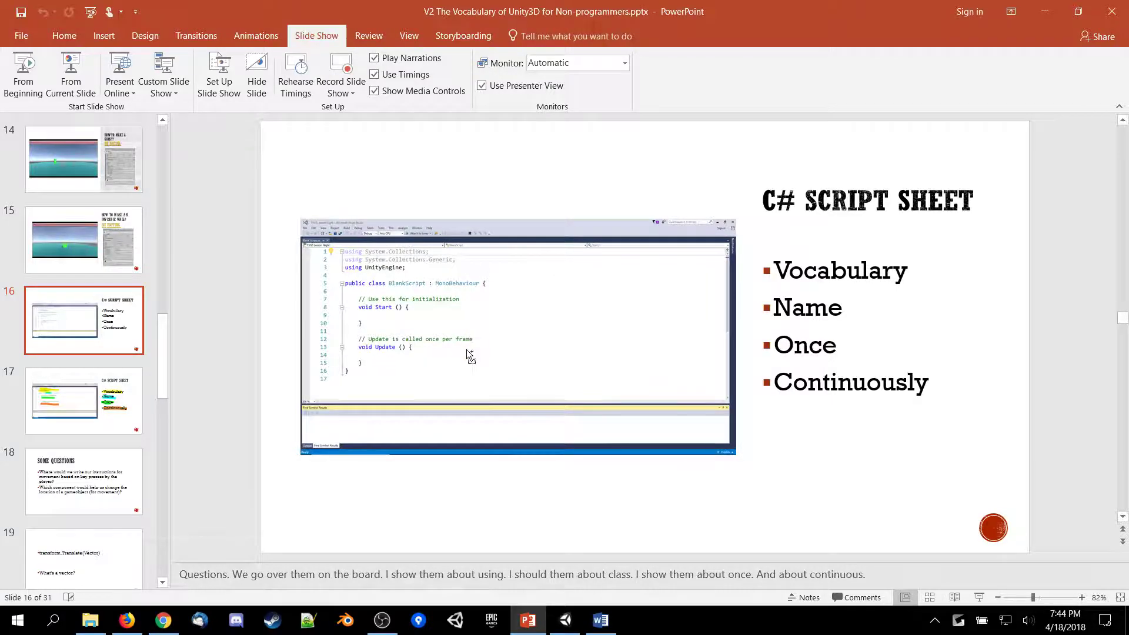
pyautogui.keyDown('ctrl'); pyautogui.scroll(5, 470, 355); pyautogui.keyUp('ctrl')
pyautogui.keyDown('ctrl'); pyautogui.scroll(-5, 464, 354); pyautogui.keyUp('ctrl')
pyautogui.keyDown('ctrl'); pyautogui.scroll(4, 462, 349); pyautogui.keyUp('ctrl')
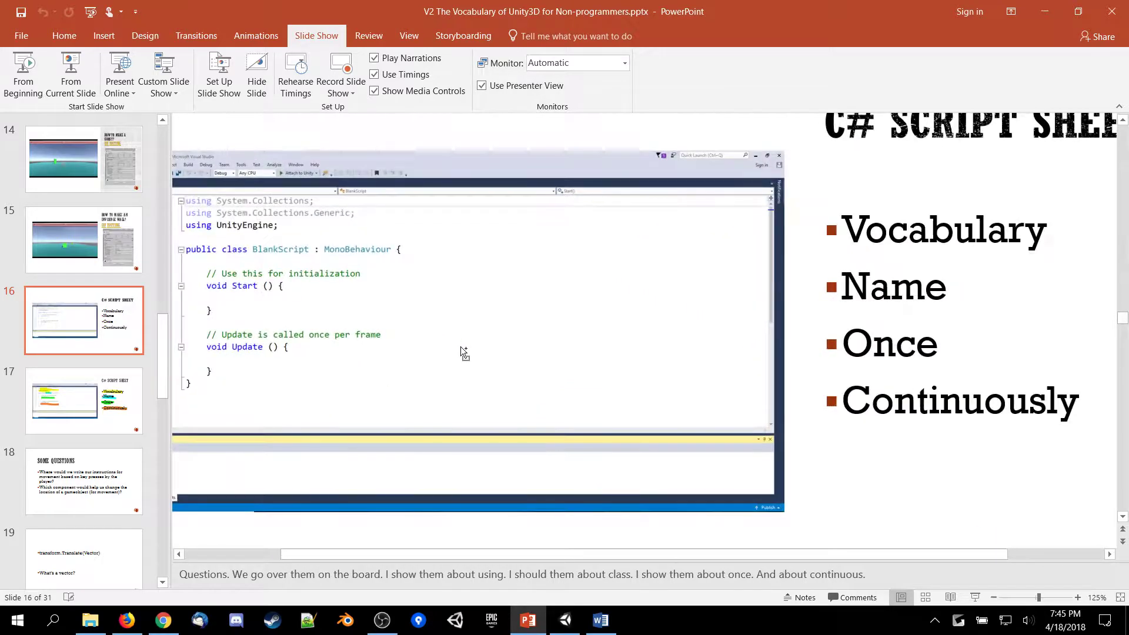
pyautogui.keyDown('ctrl'); pyautogui.scroll(-3, 461, 347); pyautogui.keyUp('ctrl')
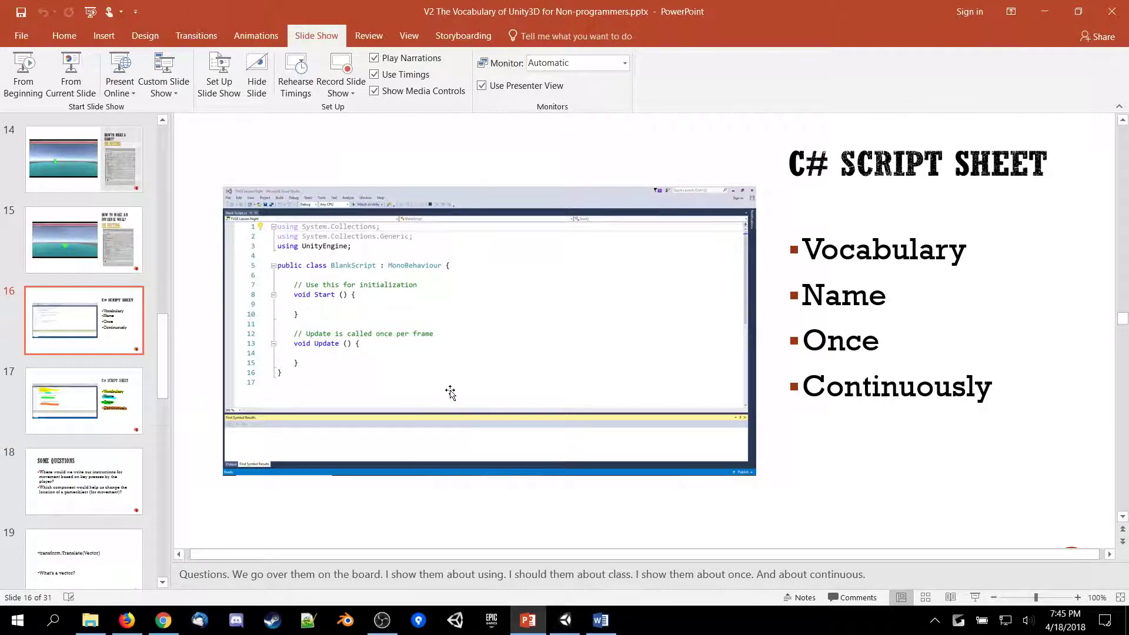
# Step: Return to Unity and add the Blank Script component to the cube
pyautogui.click(1045, 12)
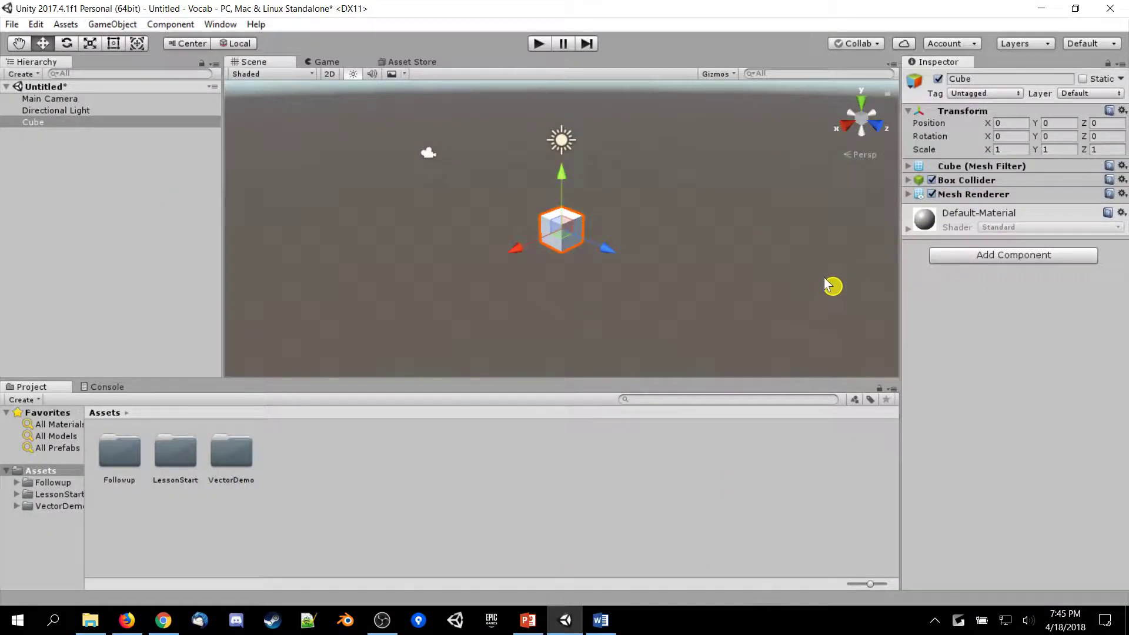
pyautogui.click(979, 256)
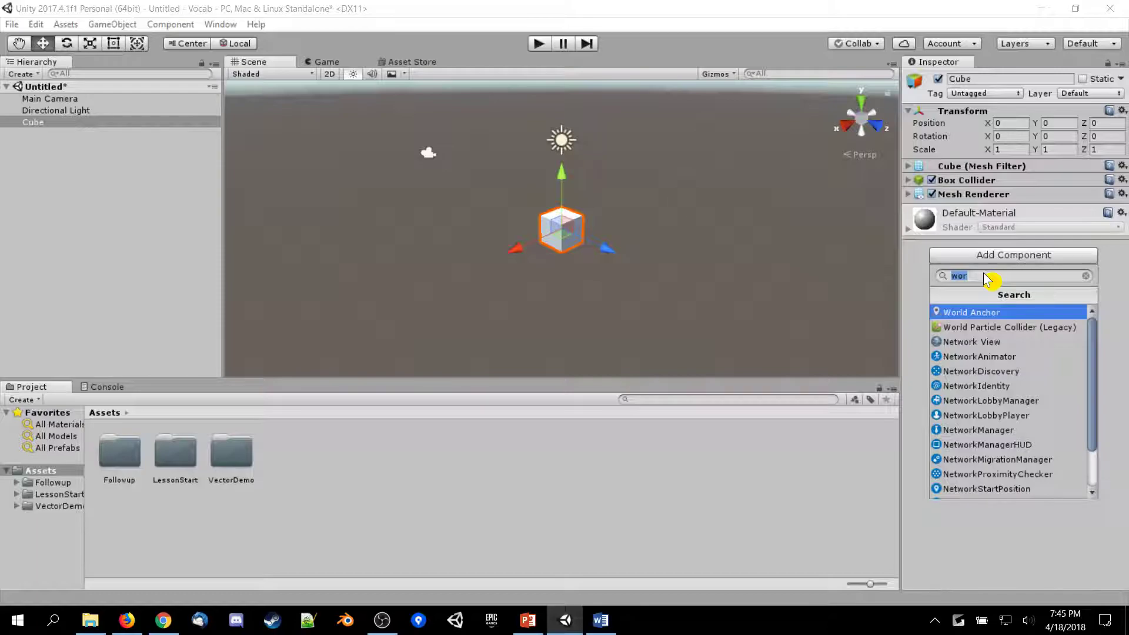
pyautogui.write('blank')
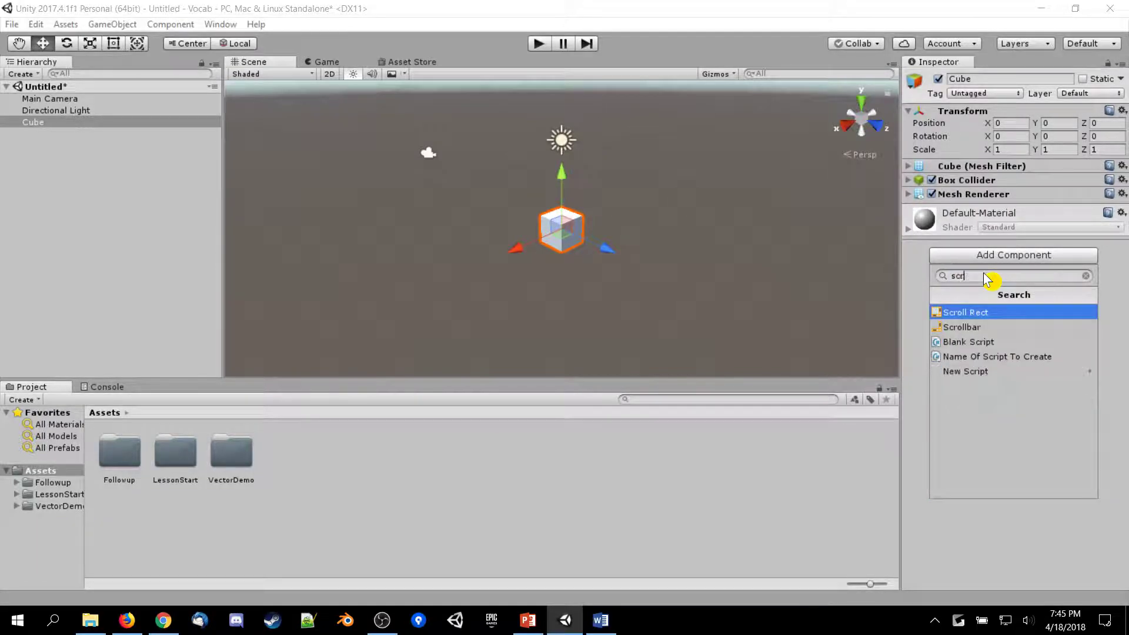
pyautogui.press('Return')
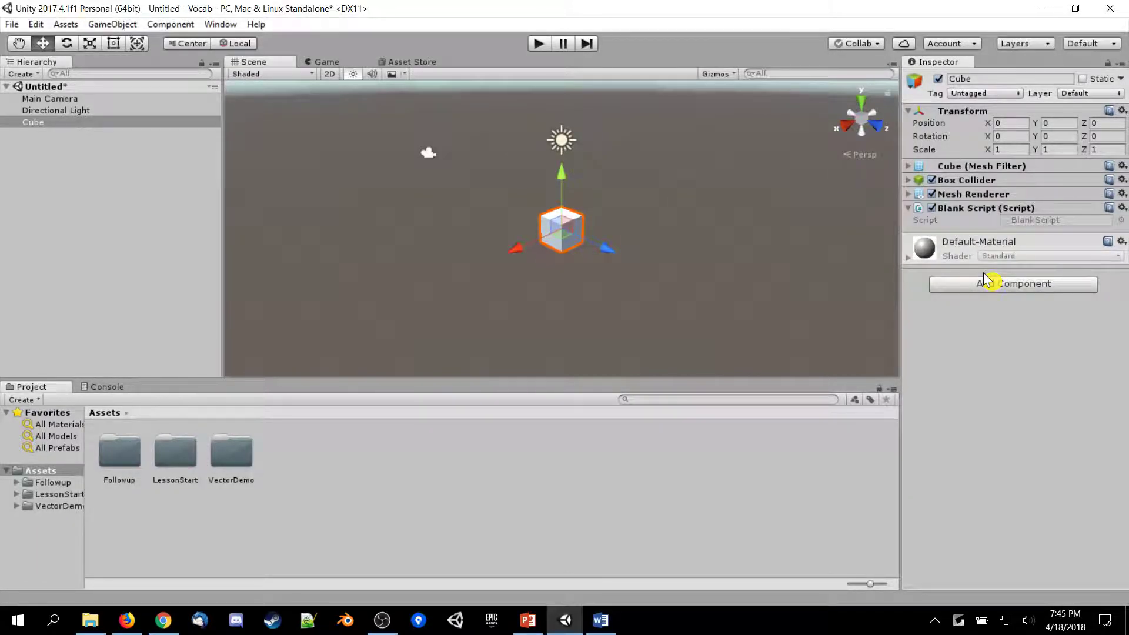
# Step: Open the cube's Blank Script in Visual Studio and delete the three transform.Translate lines inside Update
pyautogui.rightClick(1026, 210)
pyautogui.click(1020, 345)
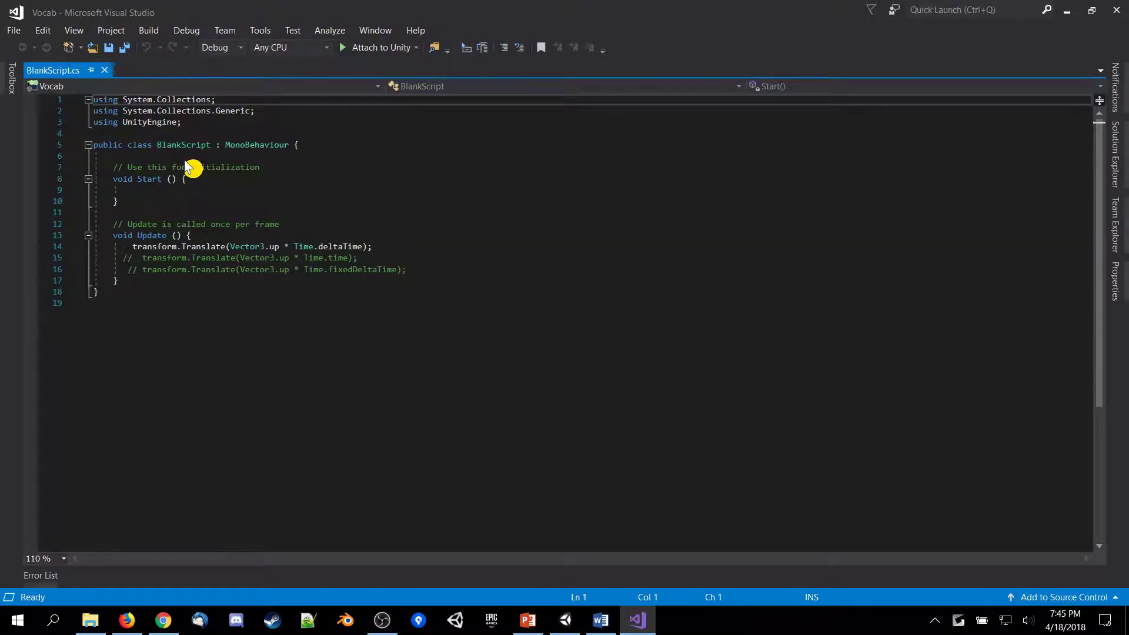
pyautogui.tripleClick(333, 244)
pyautogui.click(413, 283)
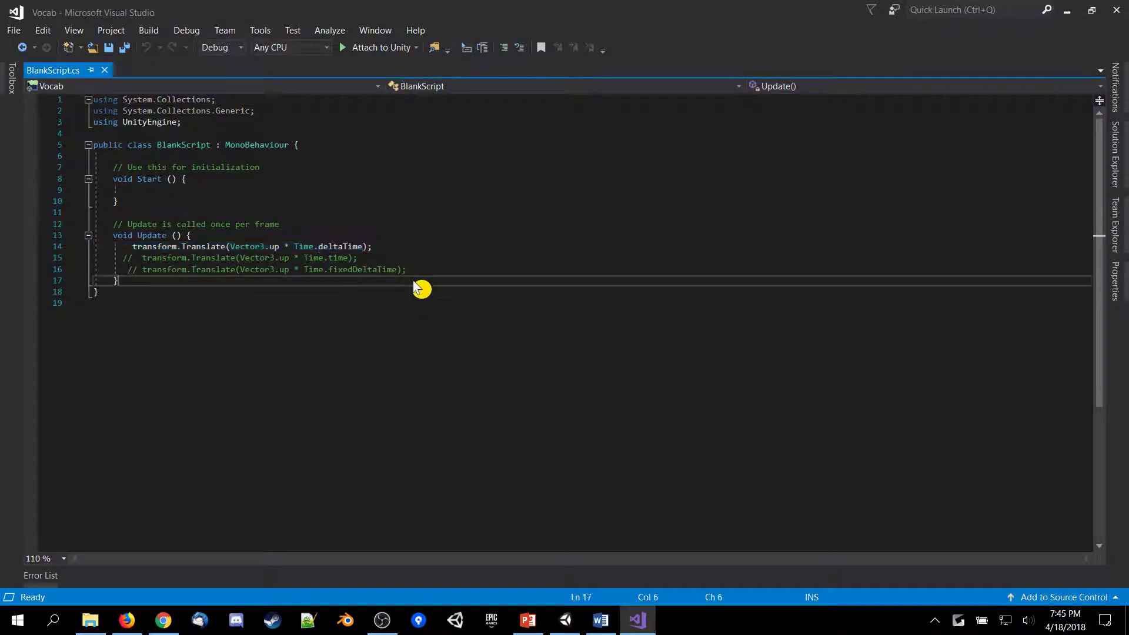
pyautogui.moveTo(417, 273); pyautogui.dragTo(94, 247)
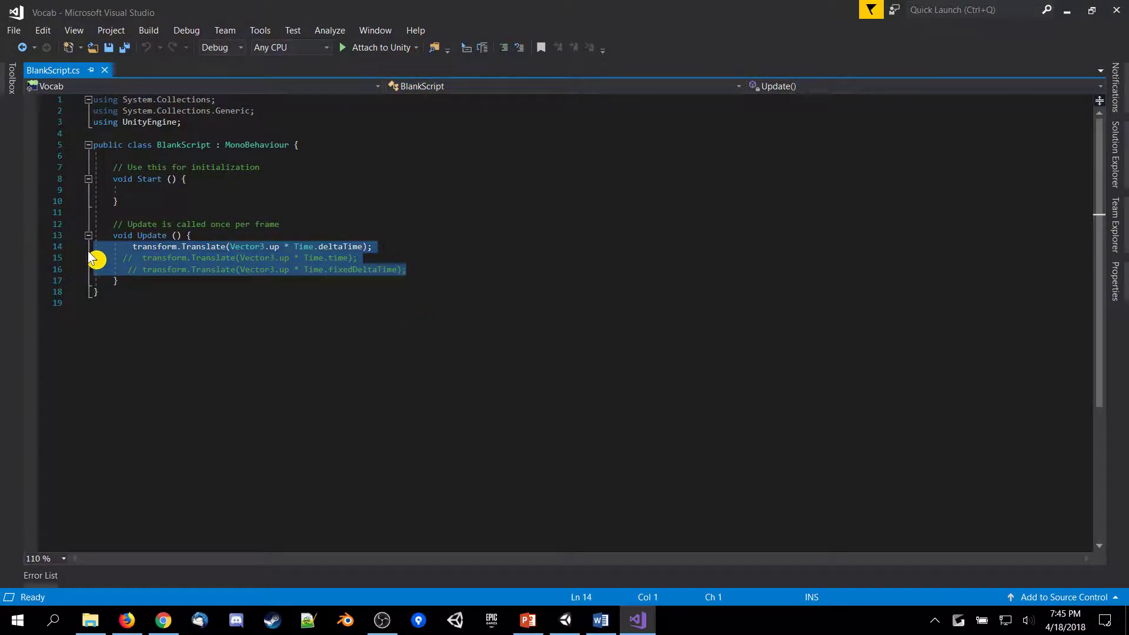
pyautogui.press('Delete')
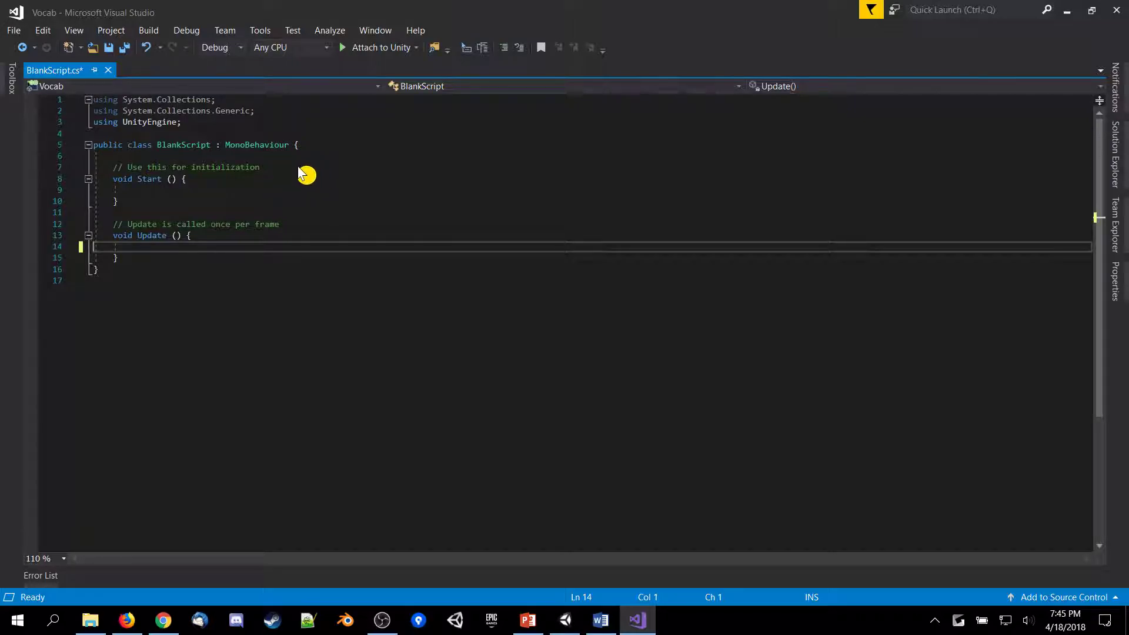
# Step: Highlight the three using directives, delete the using UnityEngine line, and check the MonoBehaviour reference in the class declaration
pyautogui.keyDown('ctrl'); pyautogui.scroll(8, 202, 181); pyautogui.keyUp('ctrl')
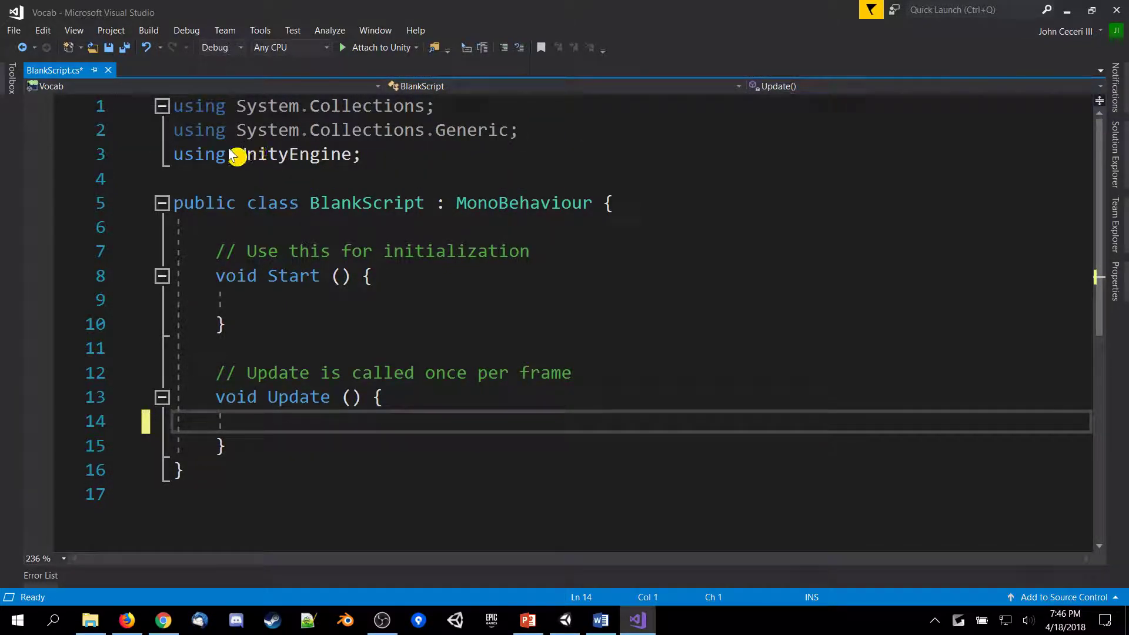
pyautogui.moveTo(403, 160); pyautogui.dragTo(170, 110)
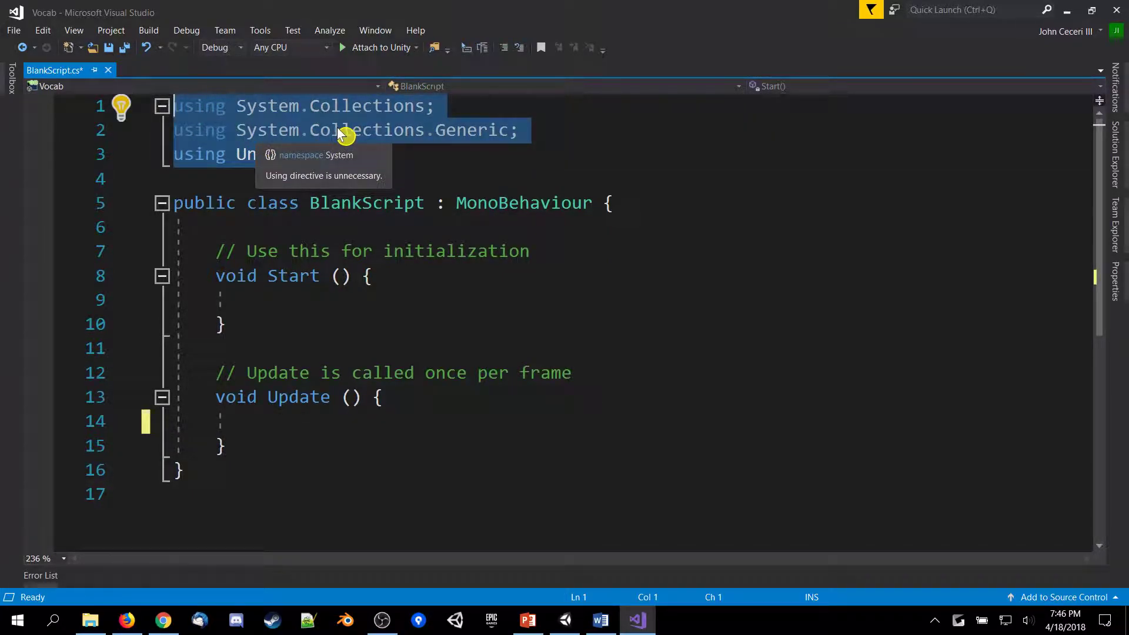
pyautogui.click(493, 167)
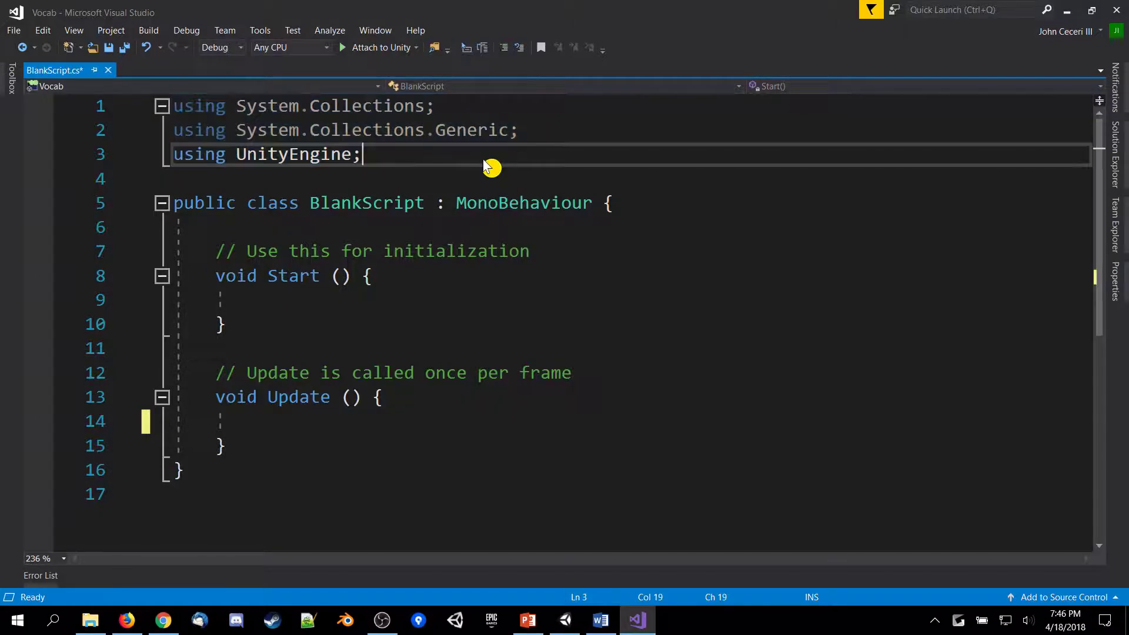
pyautogui.moveTo(388, 168); pyautogui.dragTo(202, 177)
pyautogui.press('BackSpace')
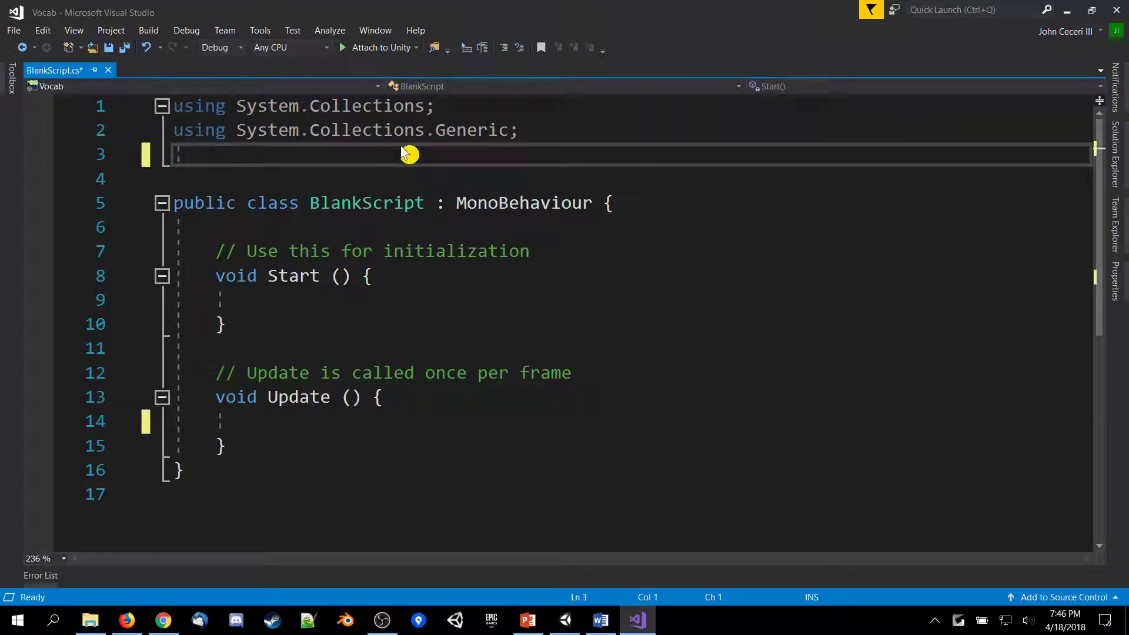
pyautogui.click(528, 322)
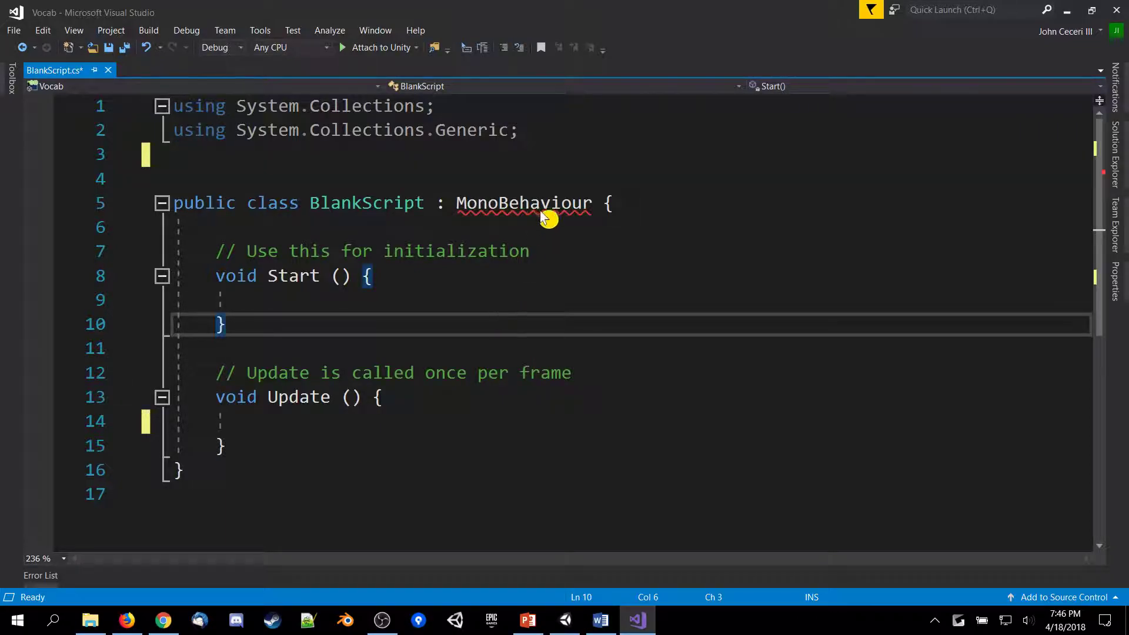
pyautogui.moveTo(544, 216)
pyautogui.moveTo(586, 215)
# Step: Undo the deletion of the using UnityEngine directive and highlight that line
pyautogui.click(277, 152)
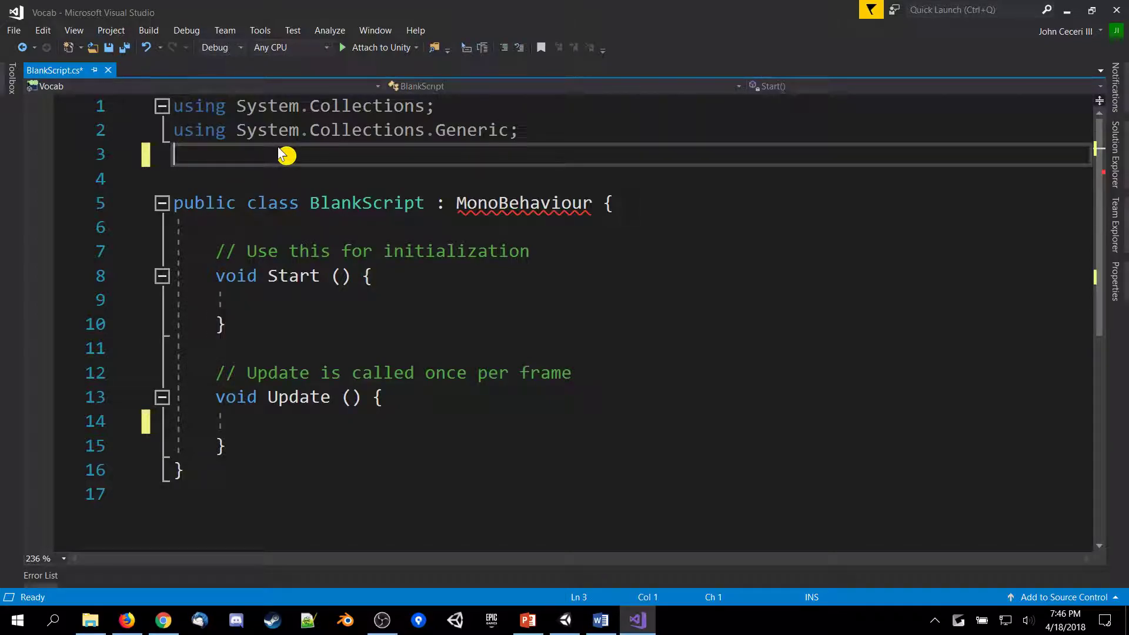
pyautogui.hotkey('ctrl', 'z')
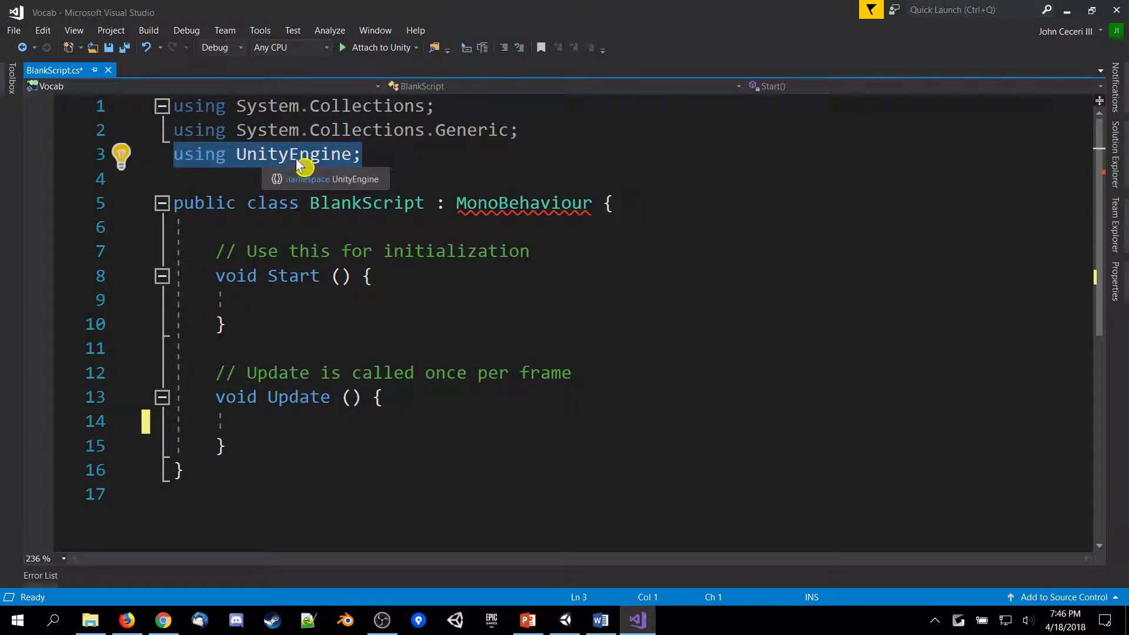
pyautogui.hotkey('ctrl', 'z')
pyautogui.moveTo(169, 171); pyautogui.dragTo(160, 160)
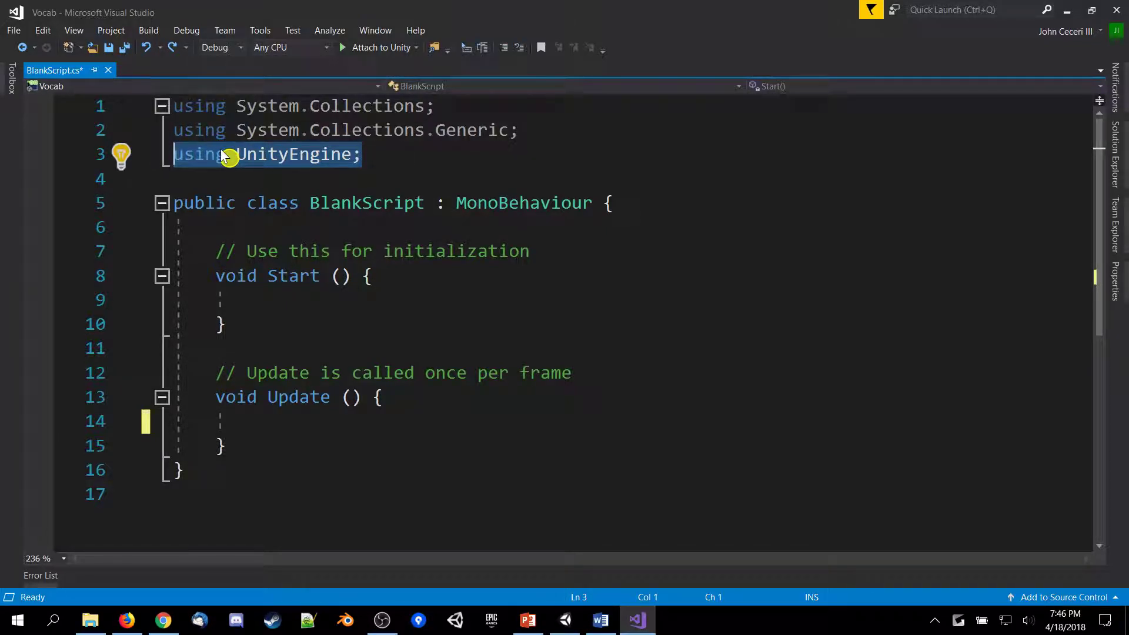
# Step: Inspect the System.Collections.Generic directive, then delete the using UnityEngine line once more and restore it
pyautogui.click(279, 132)
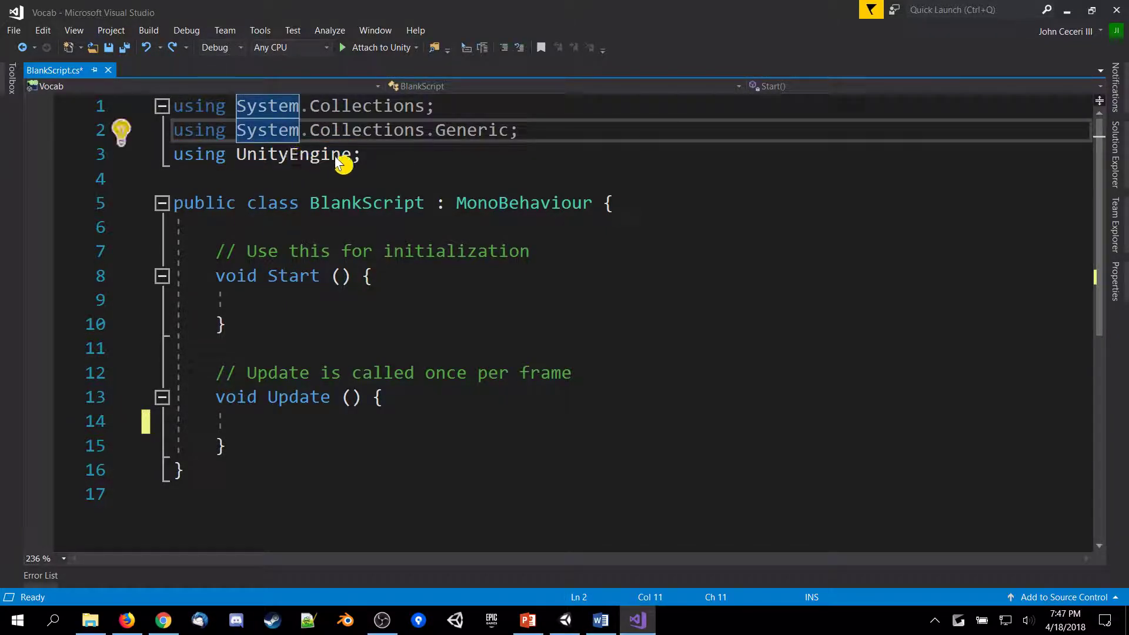
pyautogui.moveTo(395, 133)
pyautogui.click(367, 164)
pyautogui.moveTo(402, 156); pyautogui.dragTo(166, 161)
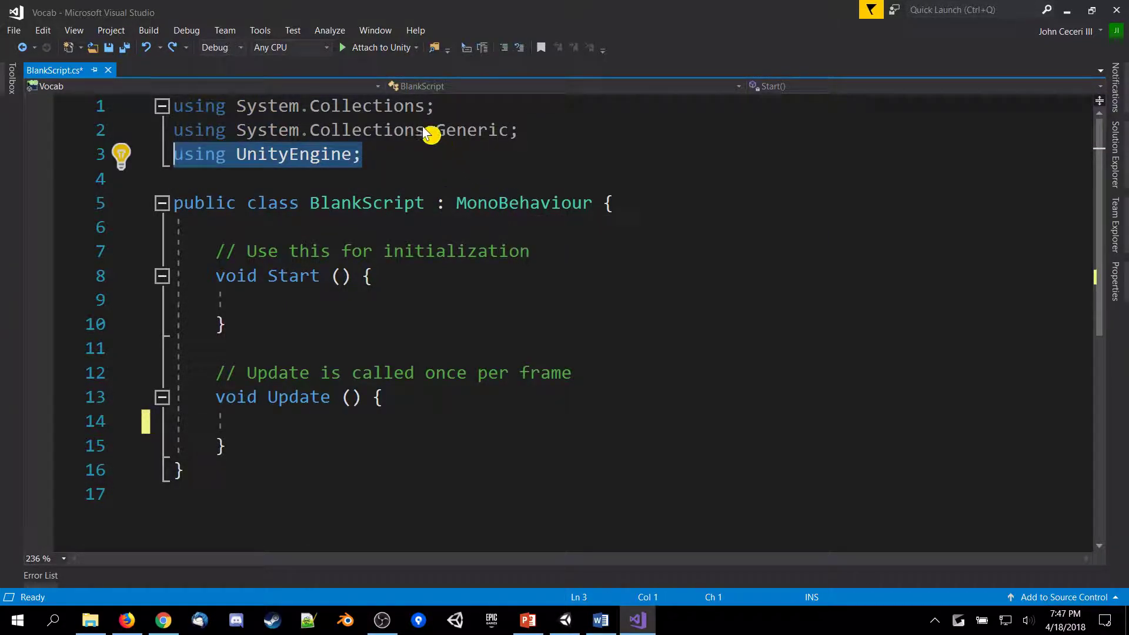
pyautogui.press('Delete')
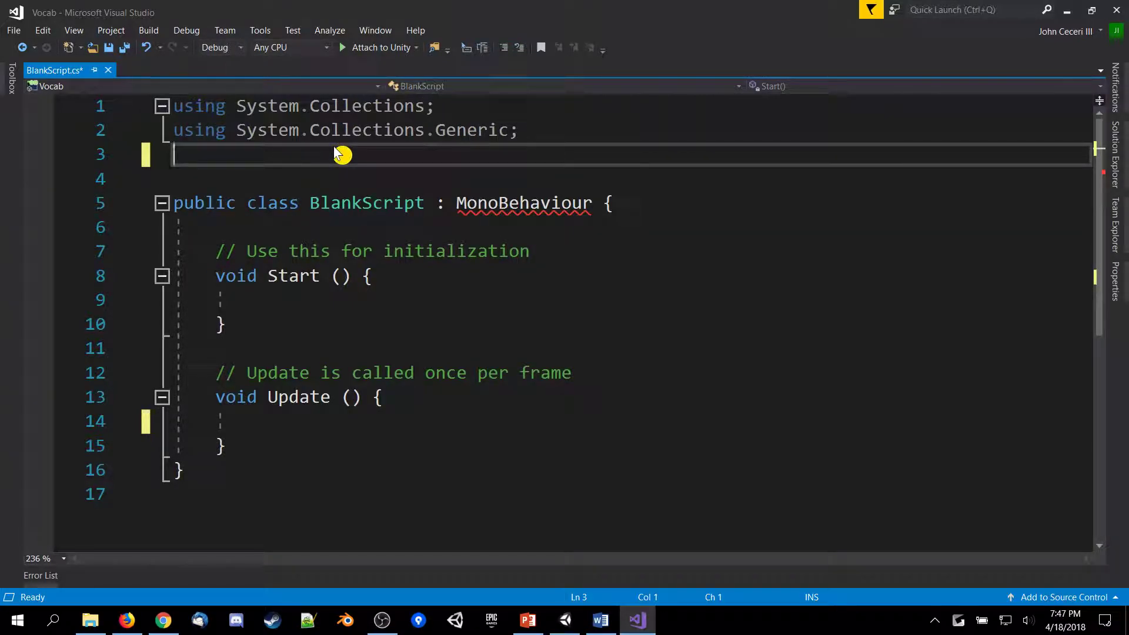
pyautogui.write('using UnityEngine;')
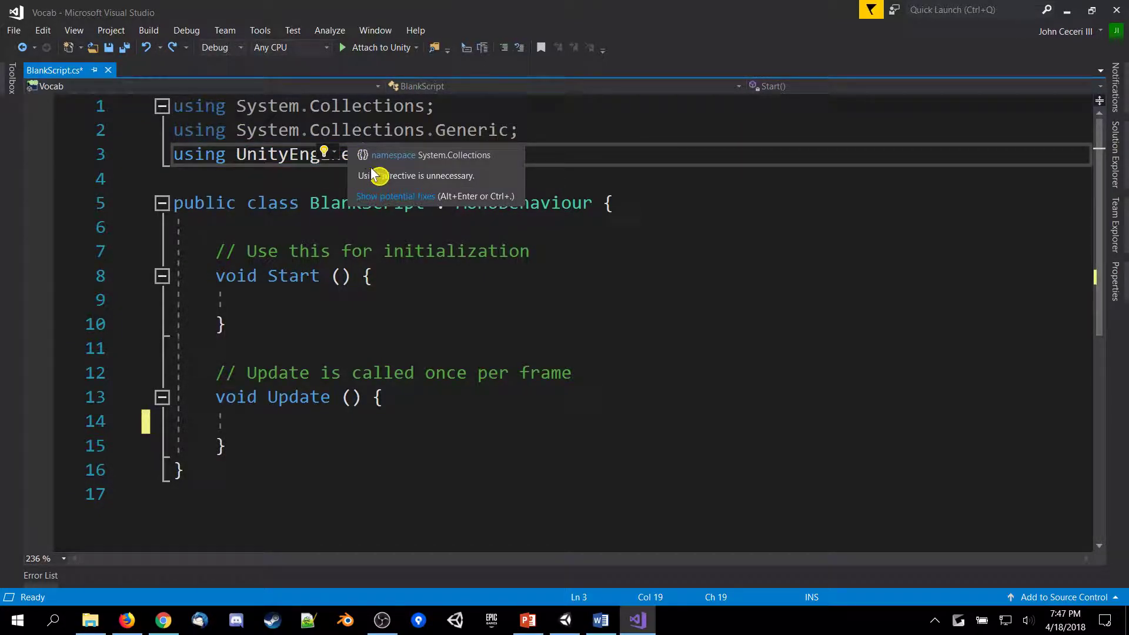
pyautogui.click(280, 139)
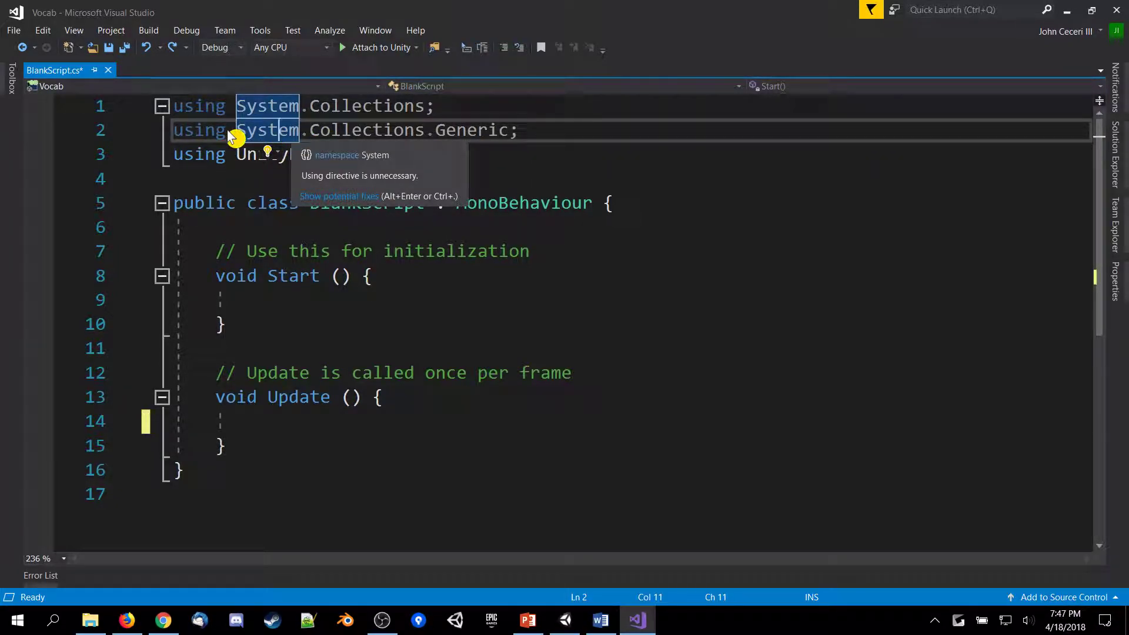
pyautogui.click(363, 302)
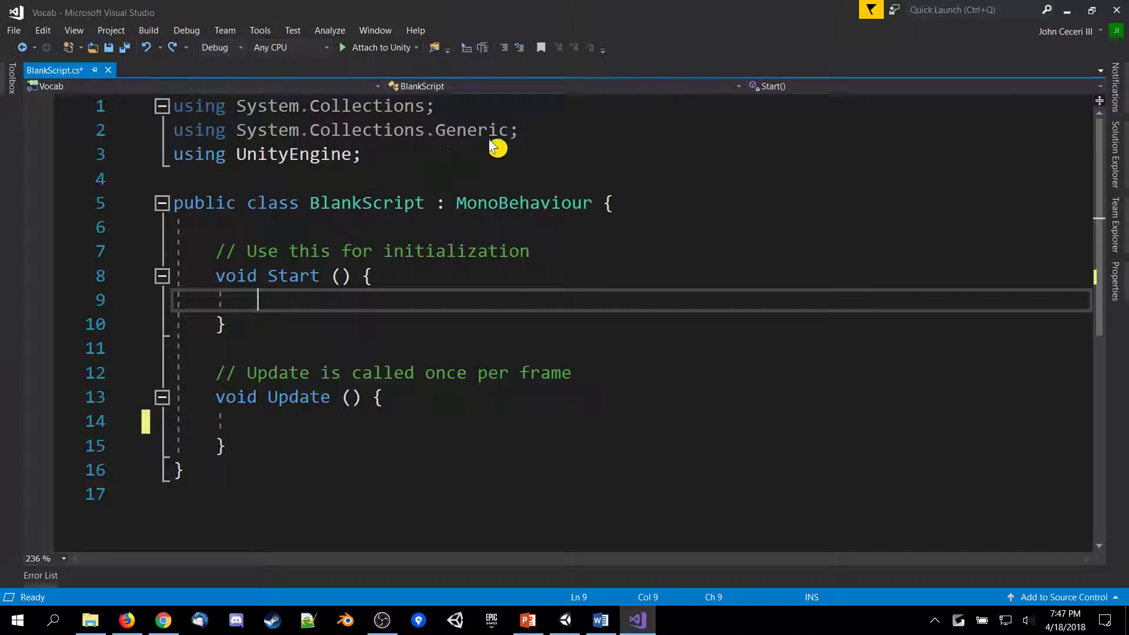
pyautogui.click(509, 161)
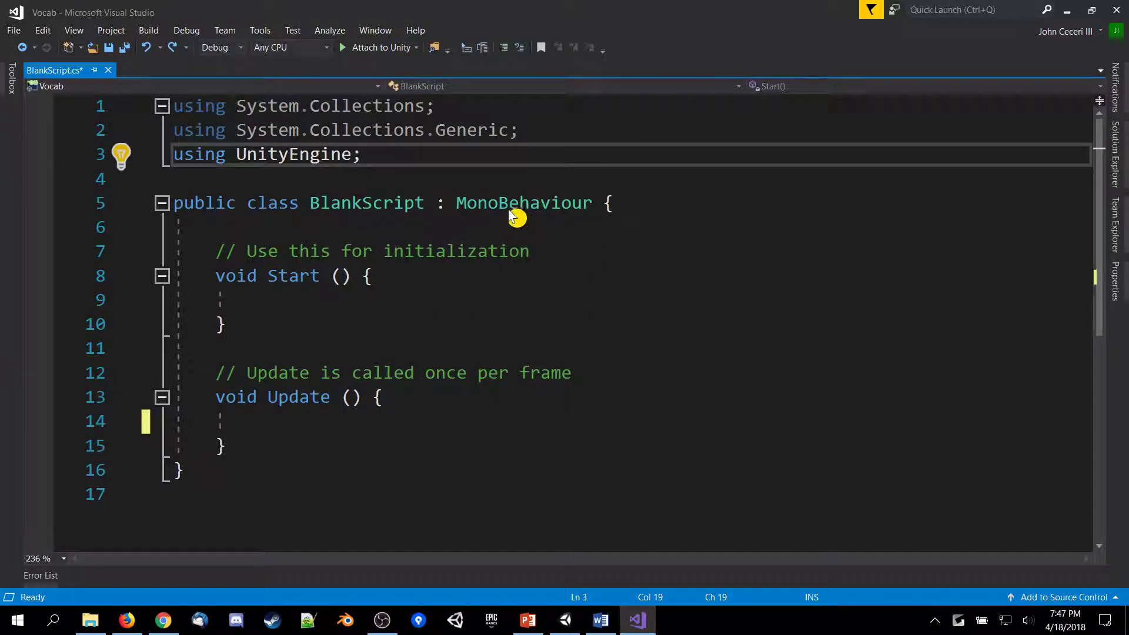
# Step: Highlight the public class keywords and the BlankScript class name in the class declaration
pyautogui.click(184, 207)
pyautogui.moveTo(183, 207); pyautogui.dragTo(280, 201)
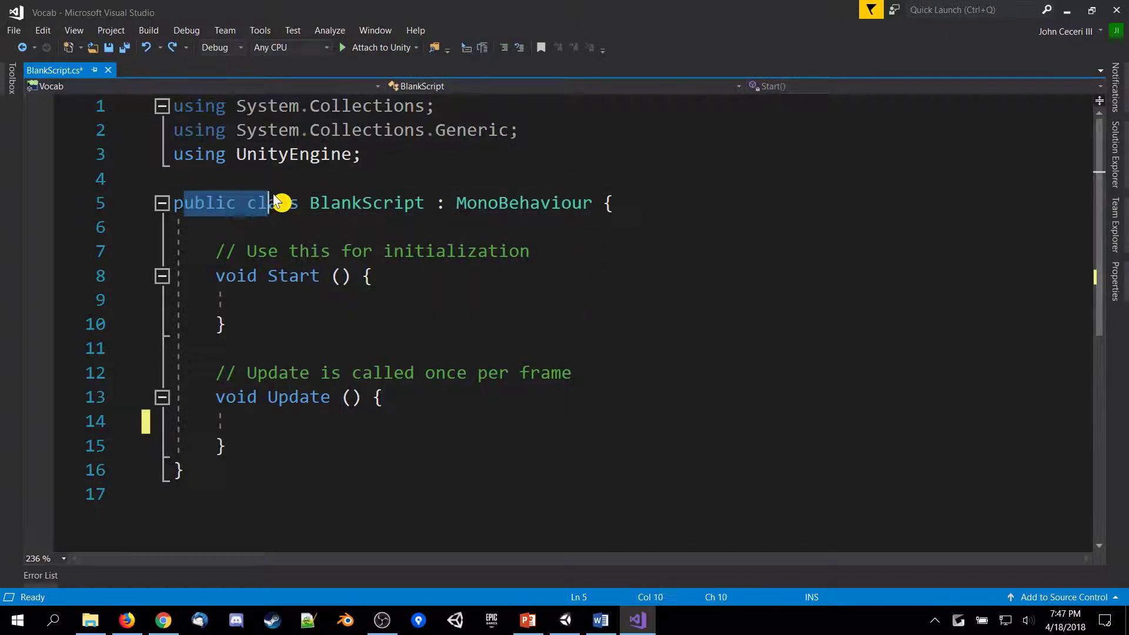
pyautogui.click(373, 206)
pyautogui.doubleClick(373, 206)
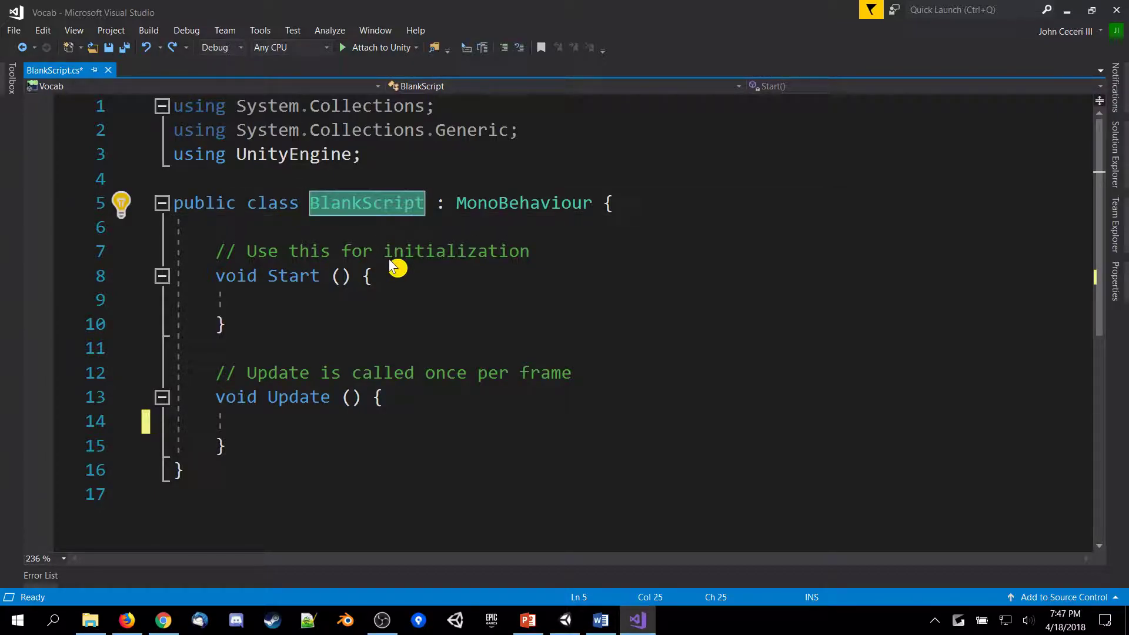
pyautogui.click(403, 235)
pyautogui.click(383, 206)
pyautogui.doubleClick(383, 205)
pyautogui.scroll(-1, 368, 257)
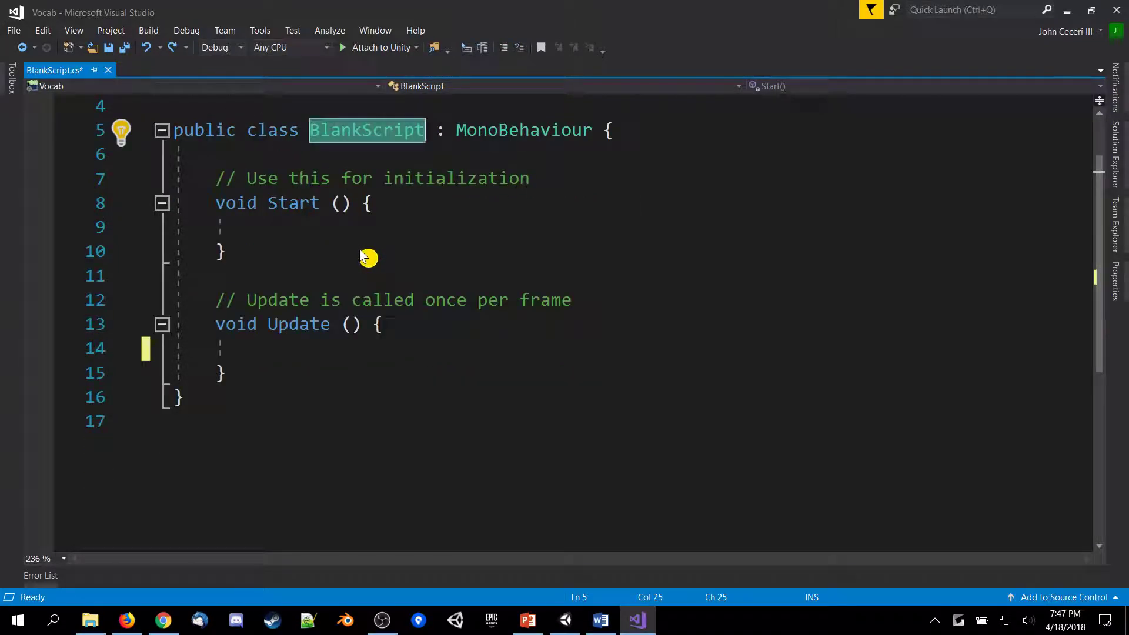
pyautogui.scroll(1, 353, 264)
# Step: Inspect the Start and Update method names and the void keyword in front of Start
pyautogui.click(249, 282)
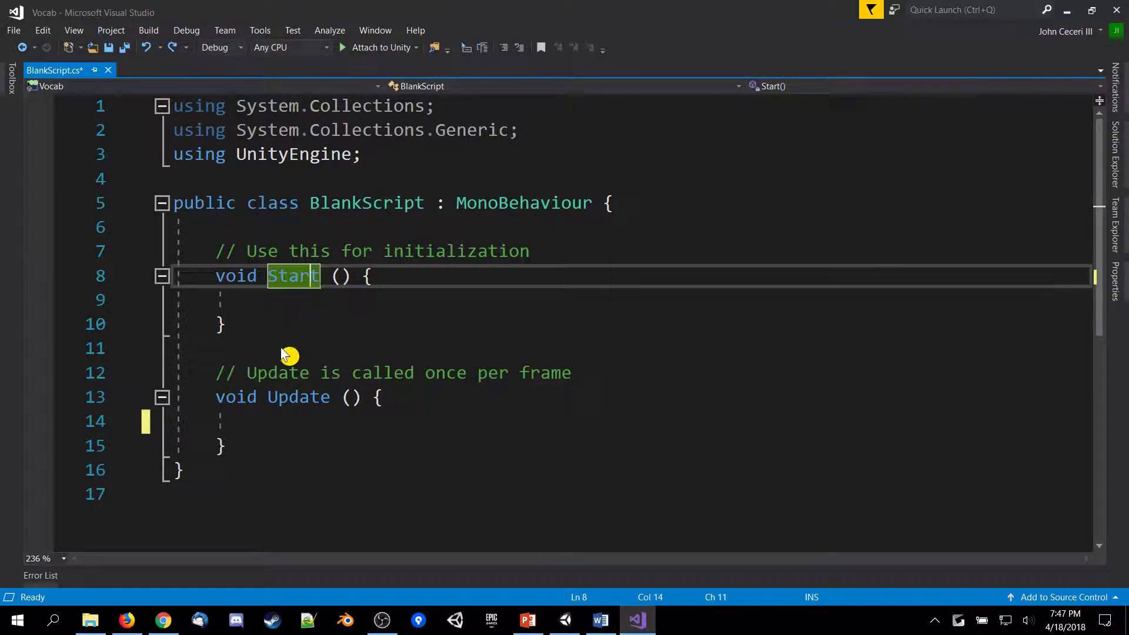
pyautogui.click(301, 403)
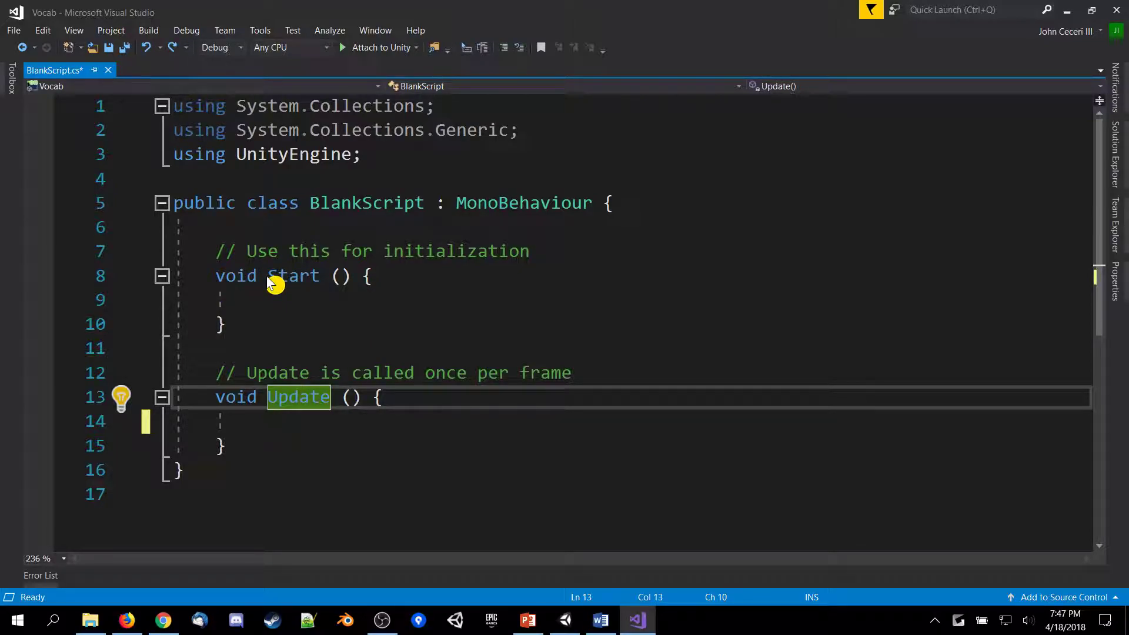
pyautogui.moveTo(272, 284); pyautogui.dragTo(225, 288)
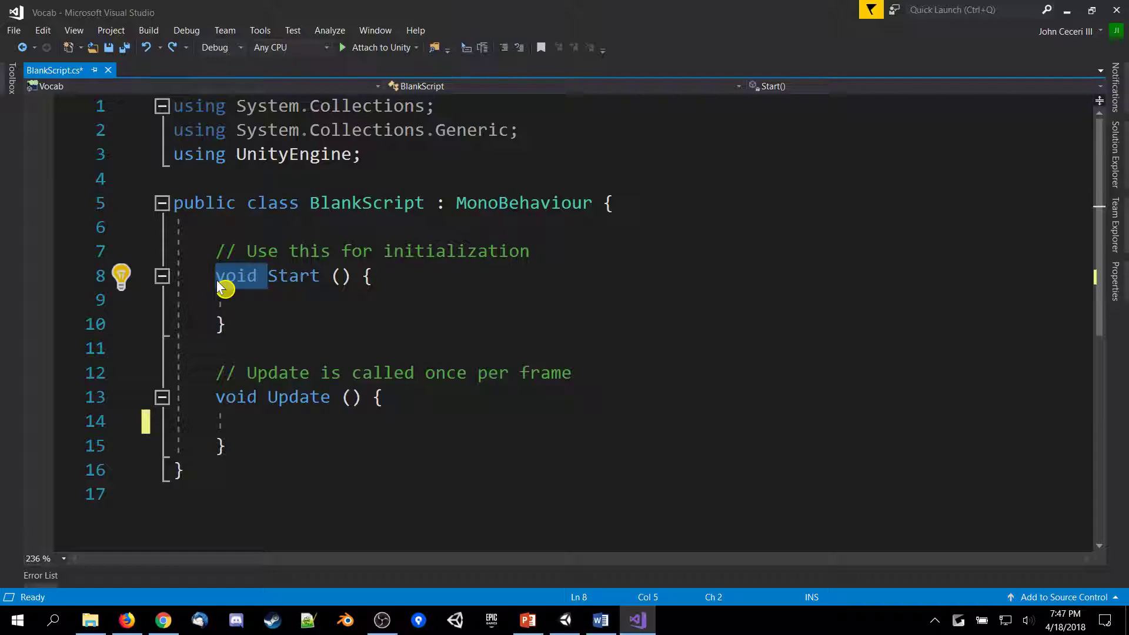
pyautogui.click(289, 276)
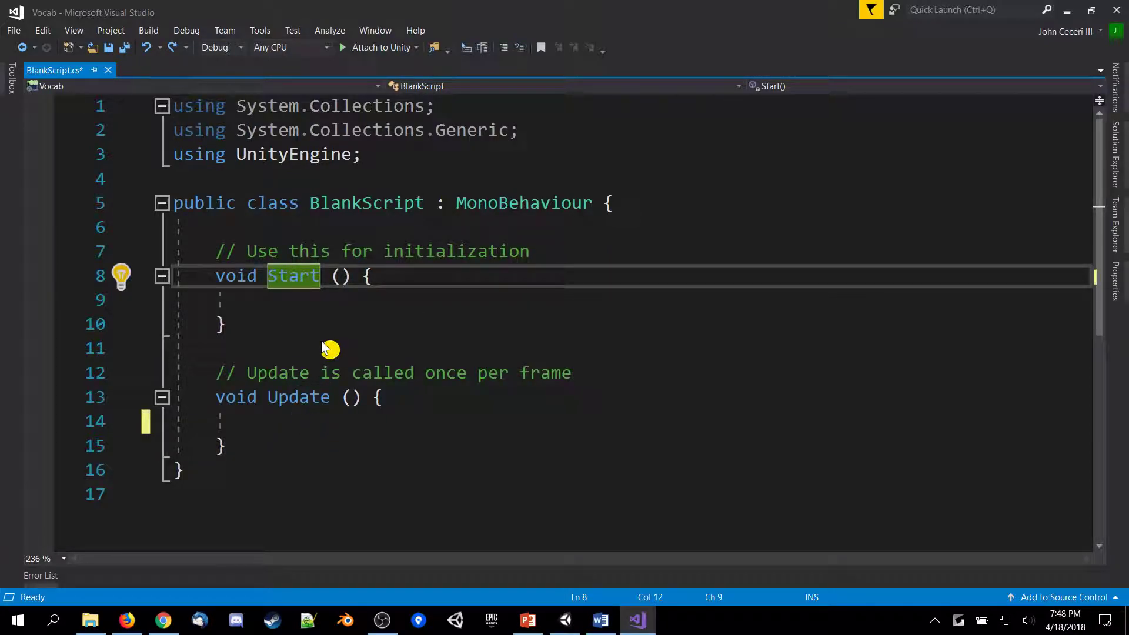
pyautogui.click(247, 277)
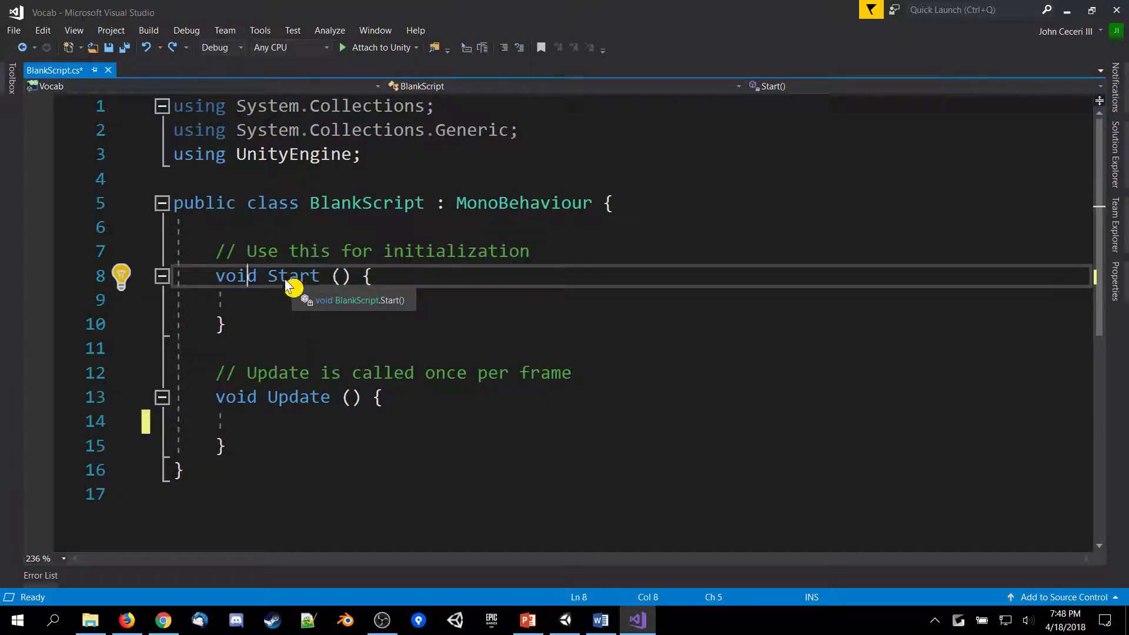
# Step: Highlight the whole Start method and examine its opening and closing braces
pyautogui.moveTo(216, 276); pyautogui.dragTo(311, 323)
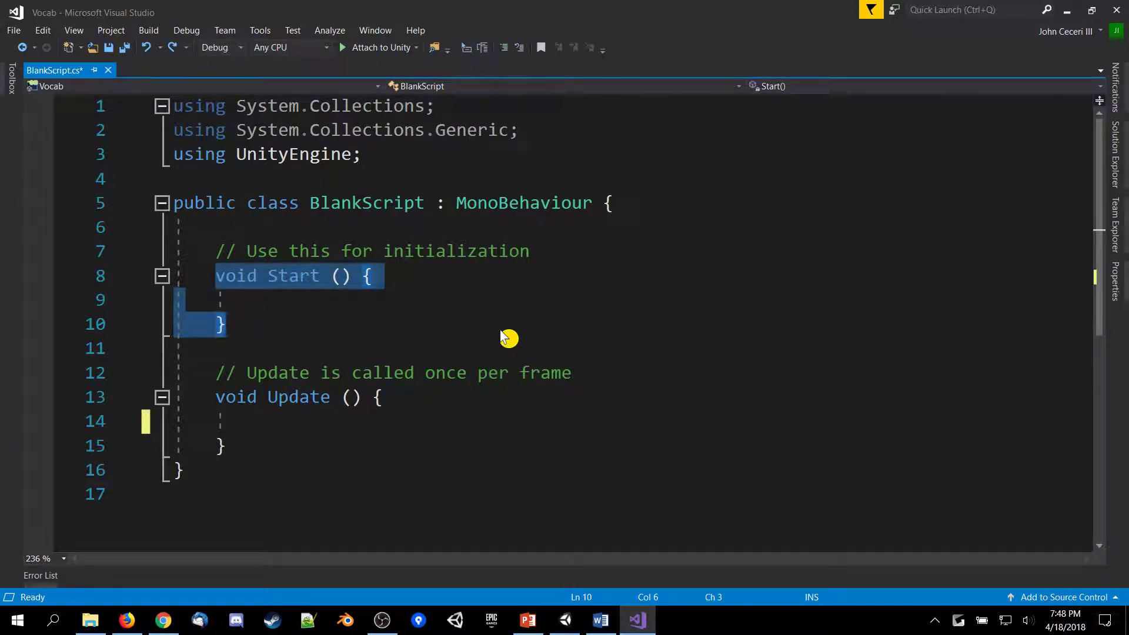
pyautogui.click(378, 274)
pyautogui.moveTo(216, 276); pyautogui.dragTo(263, 297)
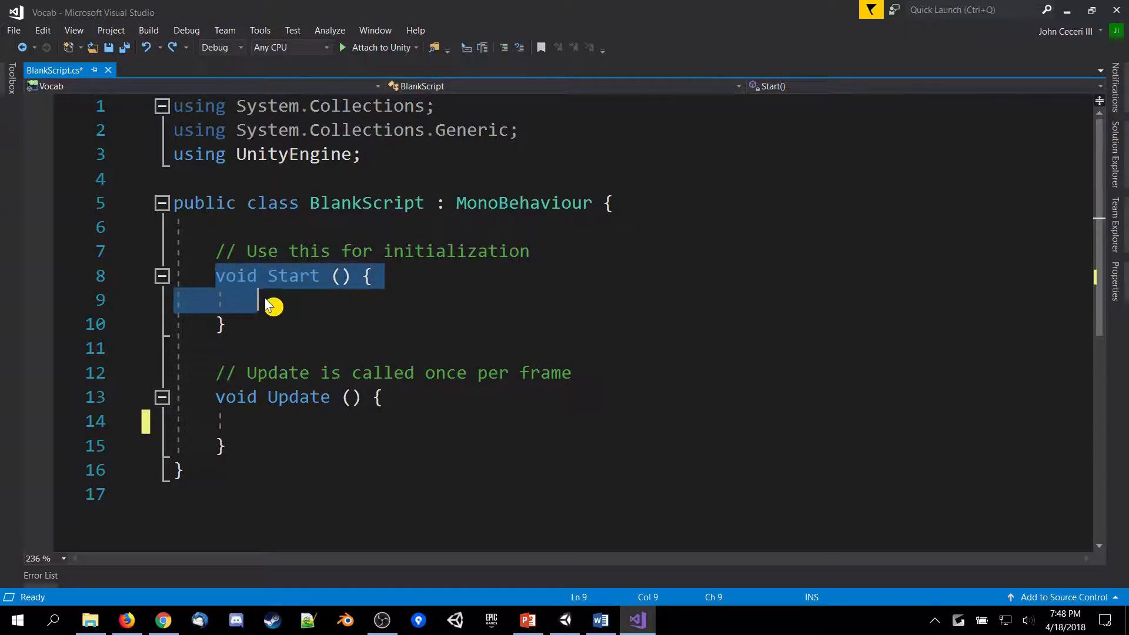
pyautogui.click(252, 297)
pyautogui.click(377, 276)
pyautogui.click(399, 300)
pyautogui.click(386, 280)
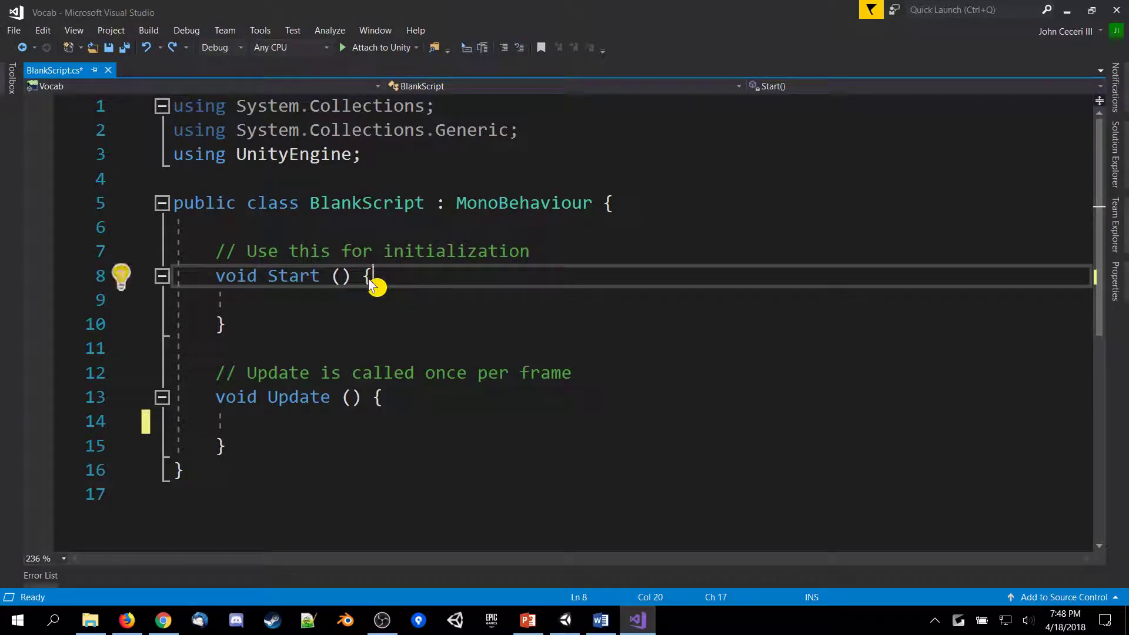
pyautogui.click(217, 327)
pyautogui.click(371, 279)
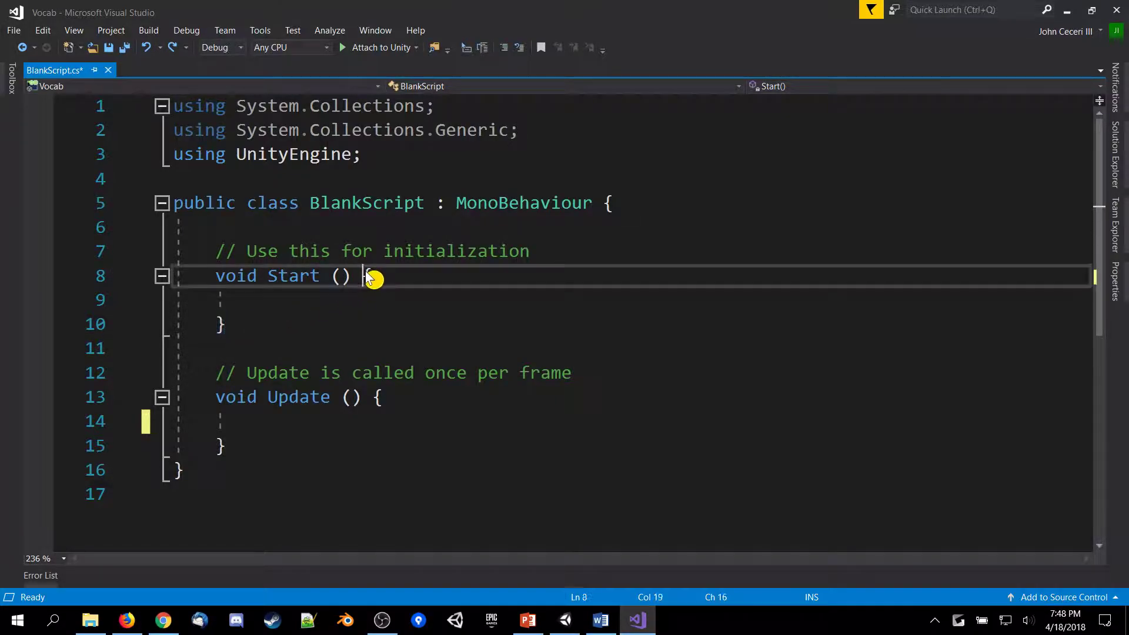
# Step: Add the line transform.Translate(Vector3.up); inside the Start method and highlight the statement
pyautogui.click(393, 307)
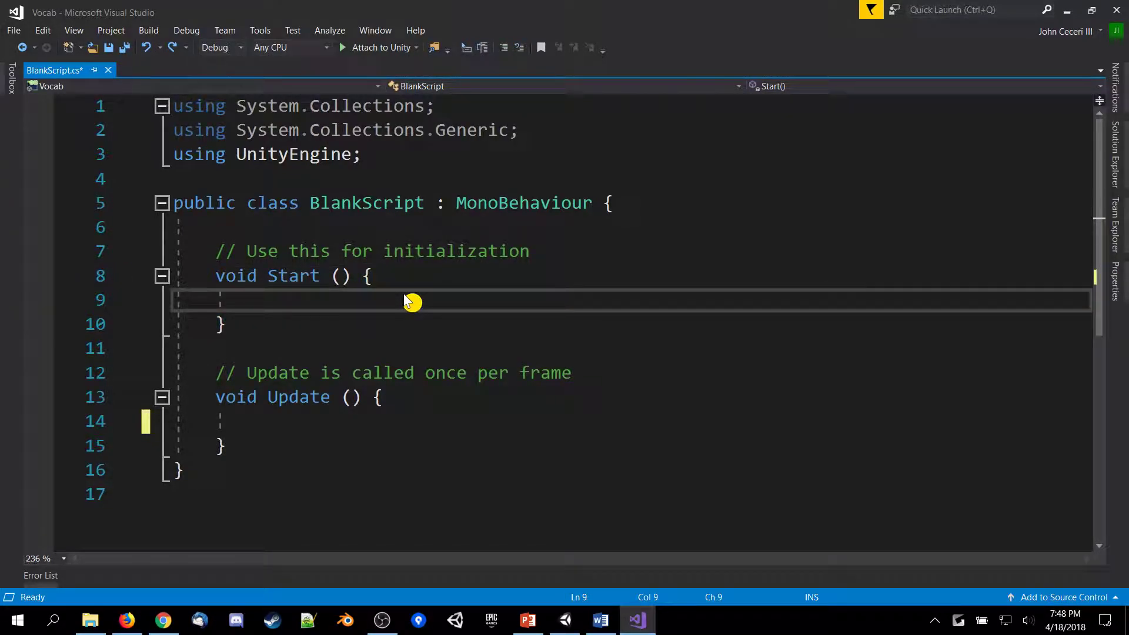
pyautogui.write('transform.T')
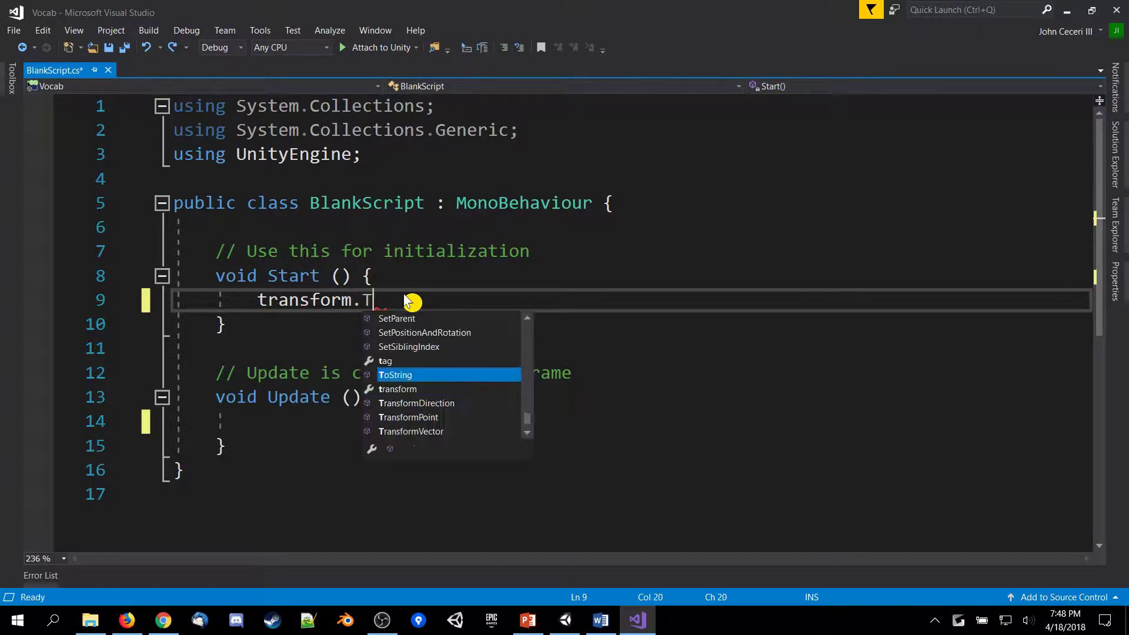
pyautogui.write('ranslate')
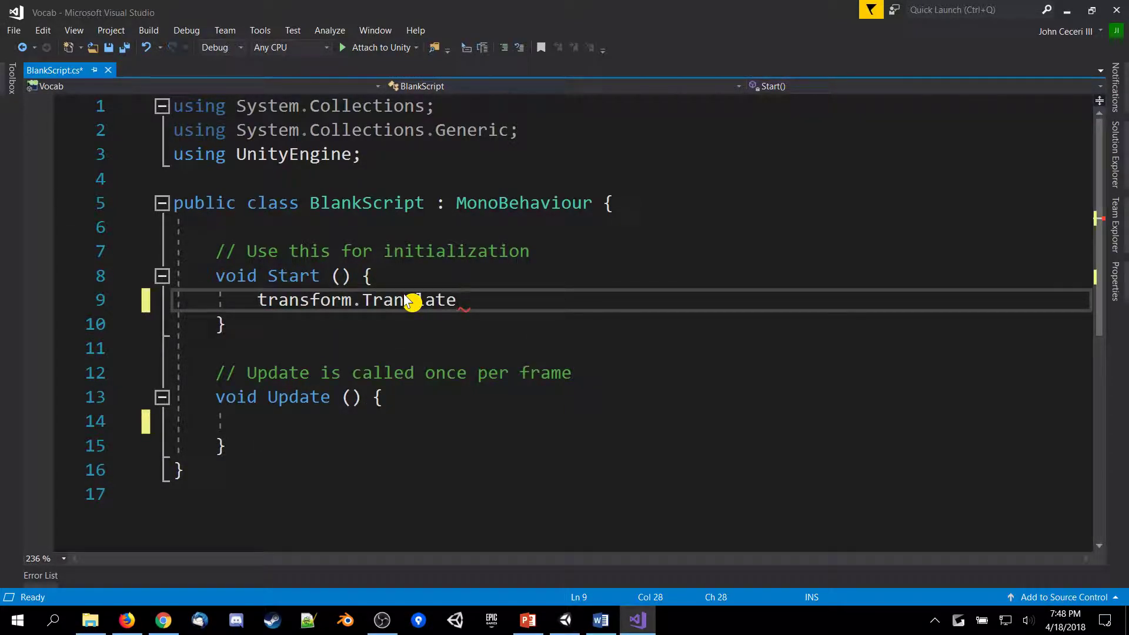
pyautogui.write('(vector')
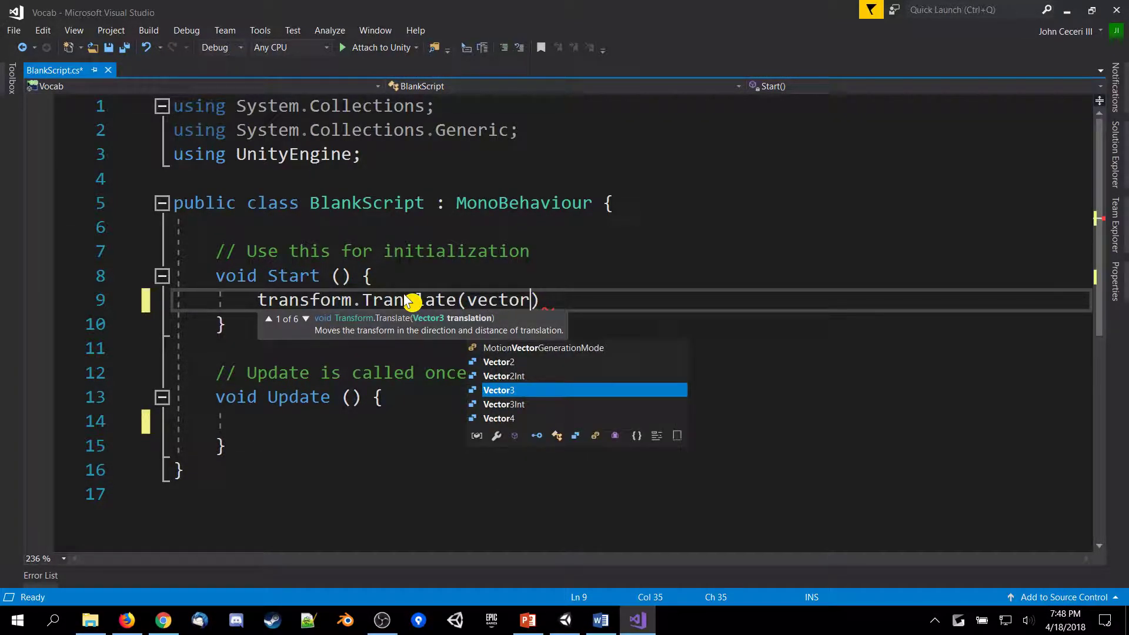
pyautogui.write('.up);')
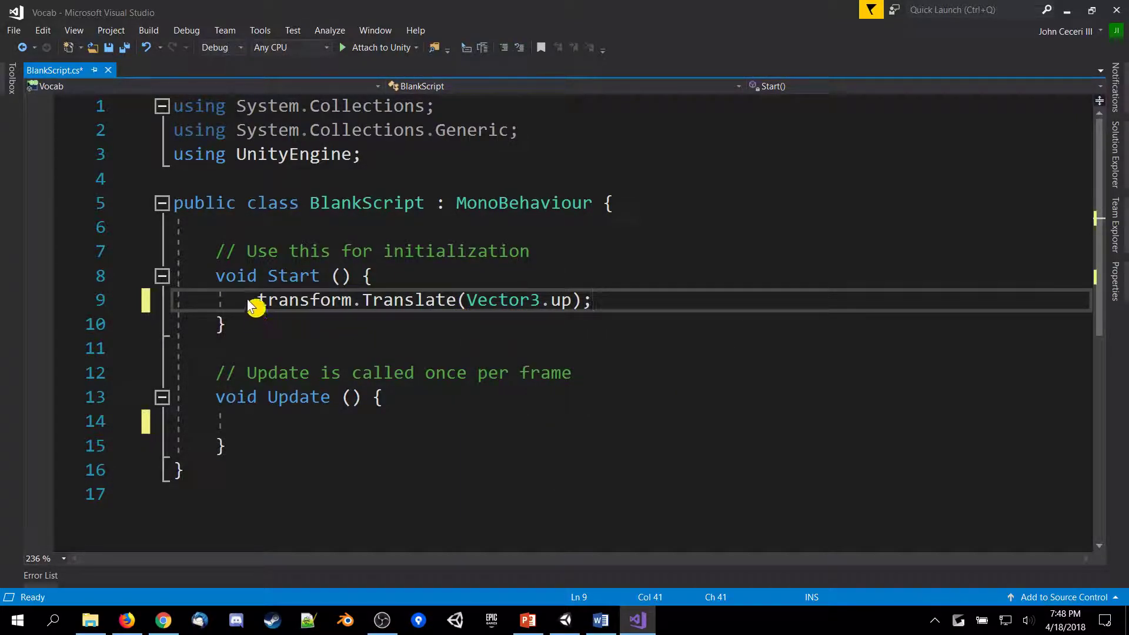
pyautogui.moveTo(254, 306); pyautogui.dragTo(582, 301)
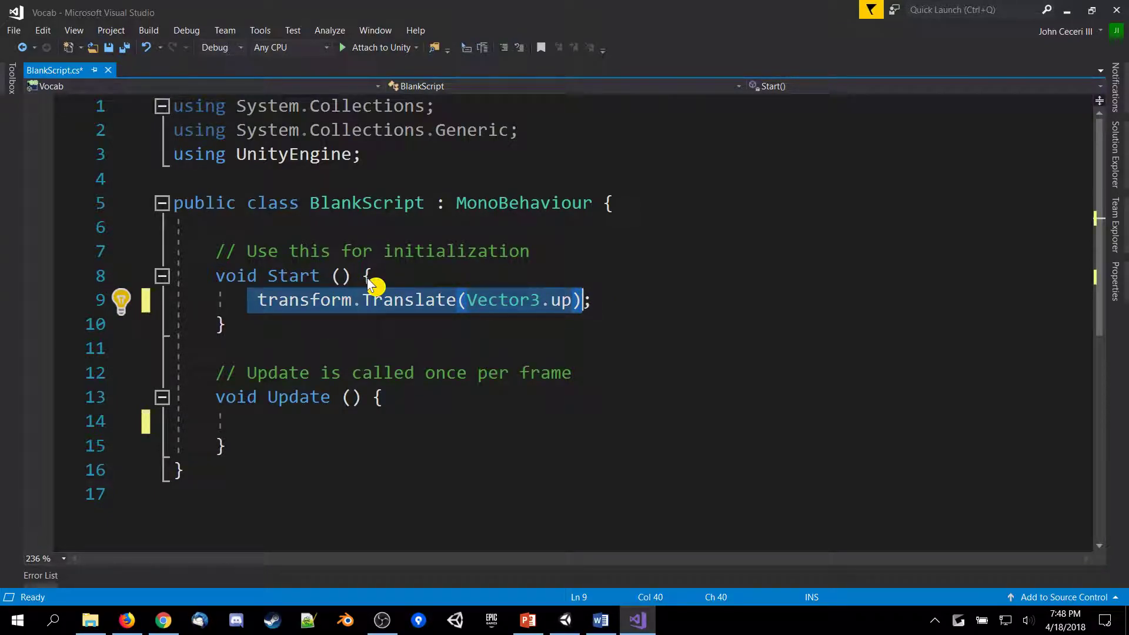
# Step: Copy the transform.Translate(Vector3.up); line from Start into the body of Update
pyautogui.click(354, 405)
pyautogui.press('Down')
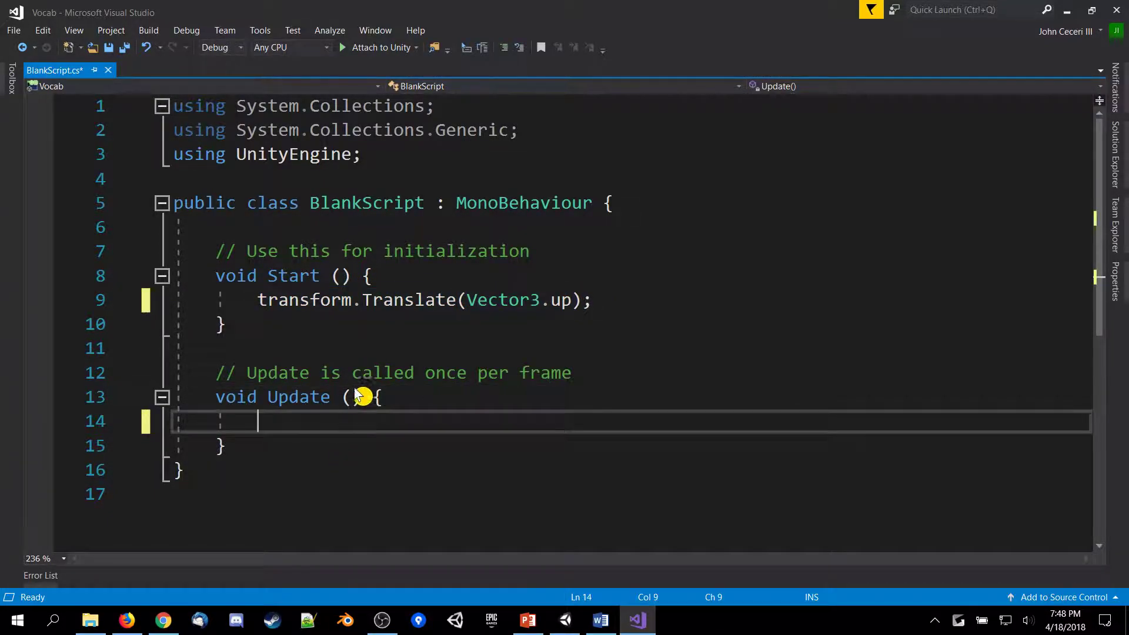
pyautogui.tripleClick(390, 300)
pyautogui.hotkey('ctrl', 'c')
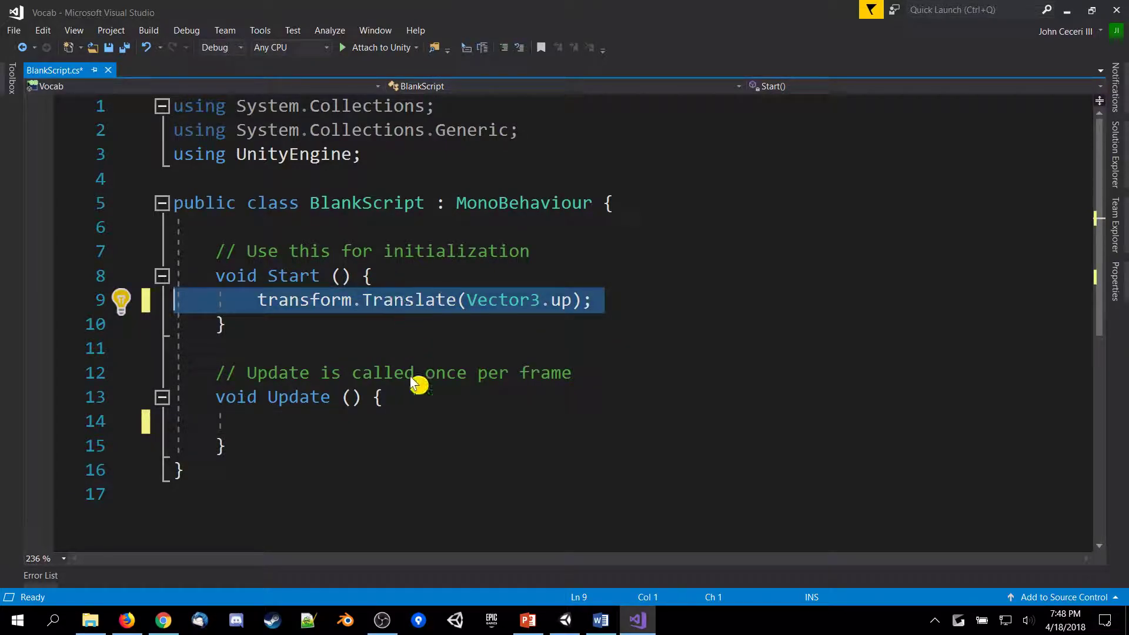
pyautogui.click(391, 427)
pyautogui.hotkey('ctrl', 'v')
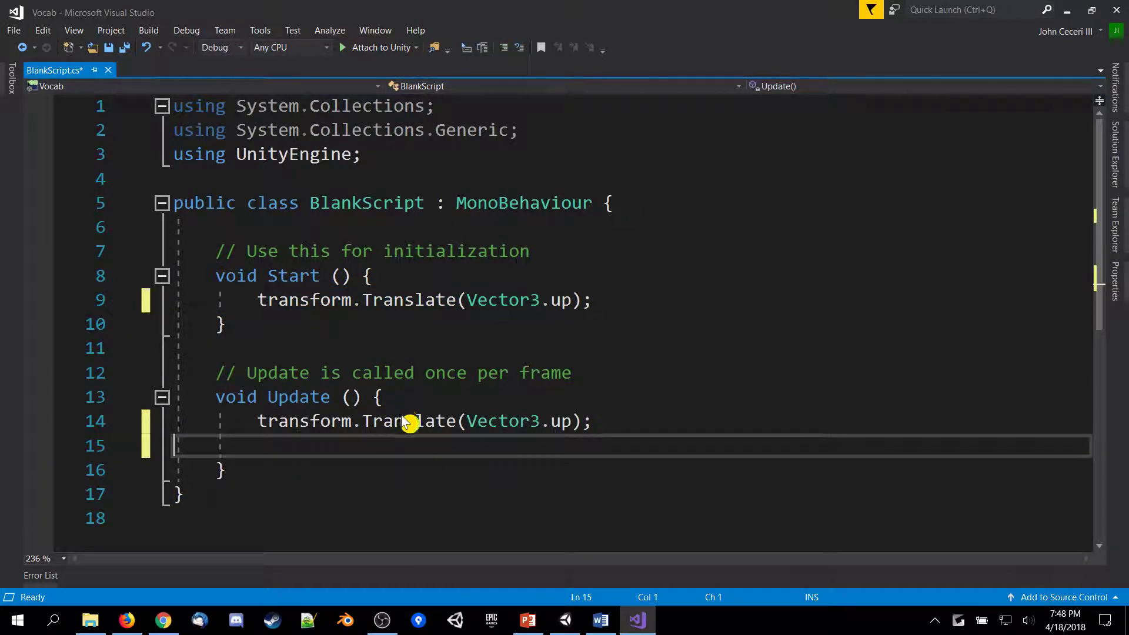
# Step: Examine the Start method's declaration line and the translate statement inside its braces
pyautogui.click(374, 278)
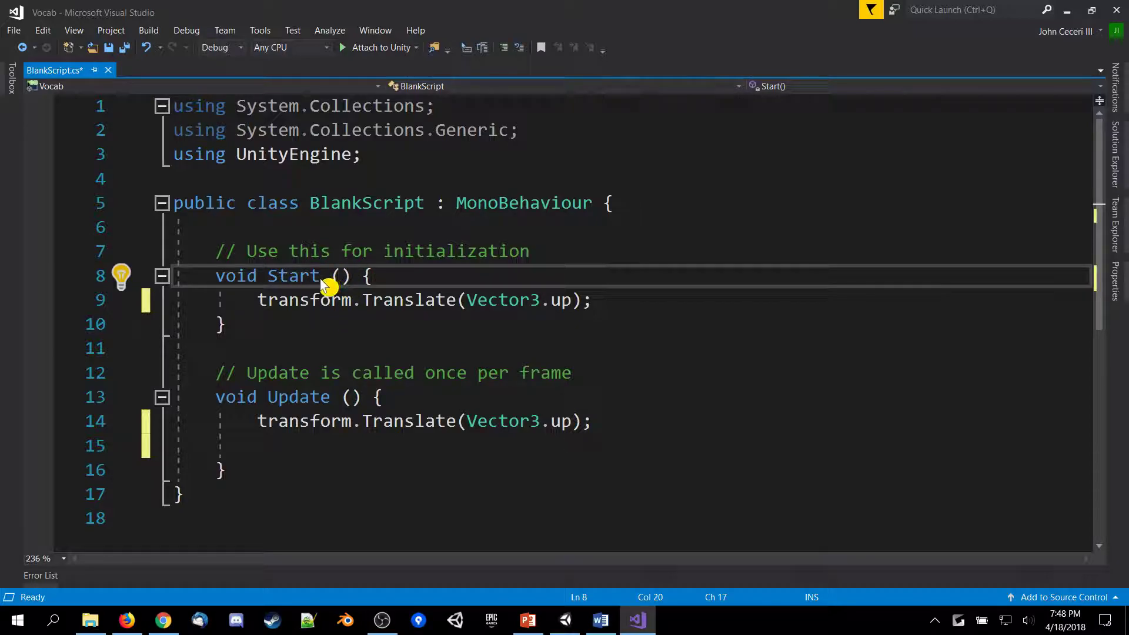
pyautogui.moveTo(320, 277); pyautogui.dragTo(415, 275)
pyautogui.click(264, 294)
pyautogui.click(415, 275)
pyautogui.moveTo(618, 310); pyautogui.dragTo(272, 308)
pyautogui.click(271, 306)
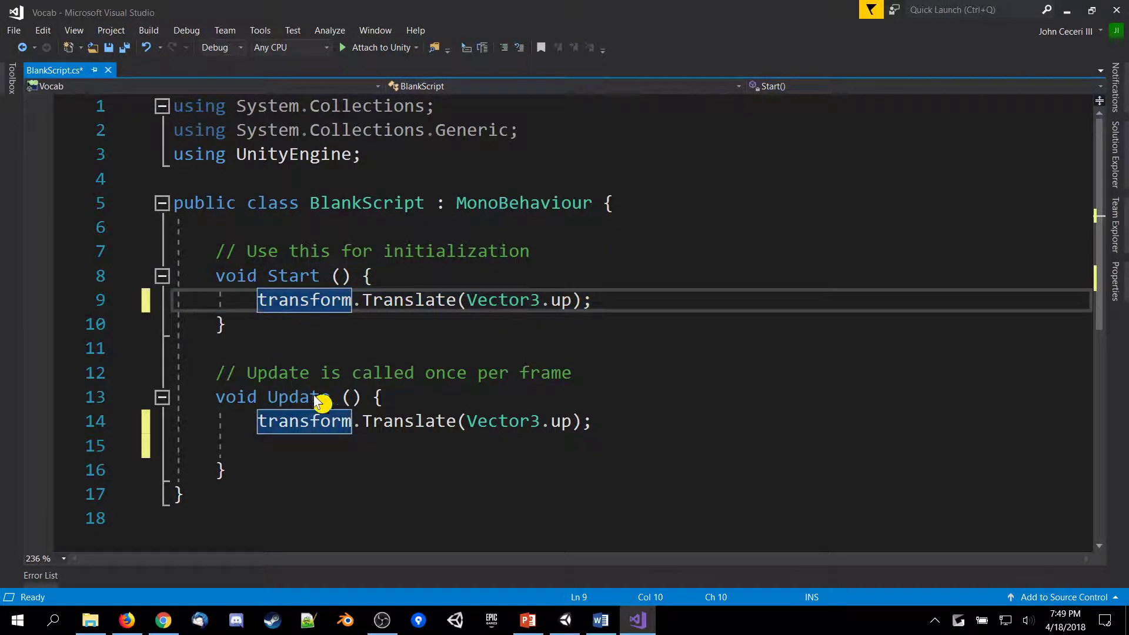
# Step: Delete the transform.Translate line from Update, keeping the one in Start, and save the script
pyautogui.tripleClick(404, 428)
pyautogui.hotkey('ctrl', 'c')
pyautogui.press('BackSpace')
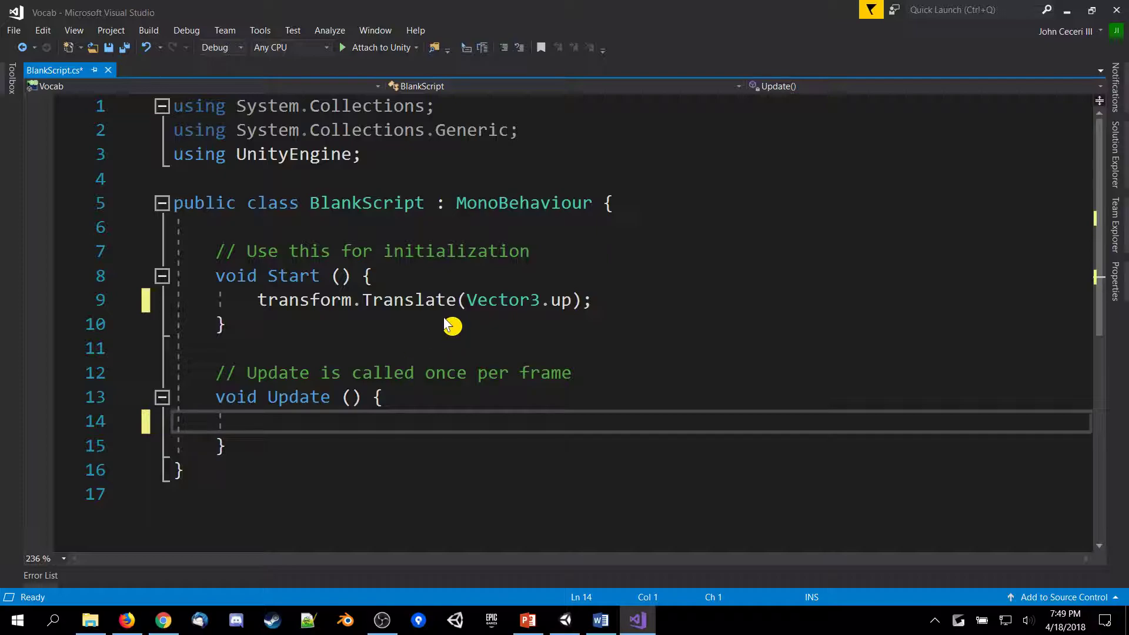
pyautogui.hotkey('ctrl', 's')
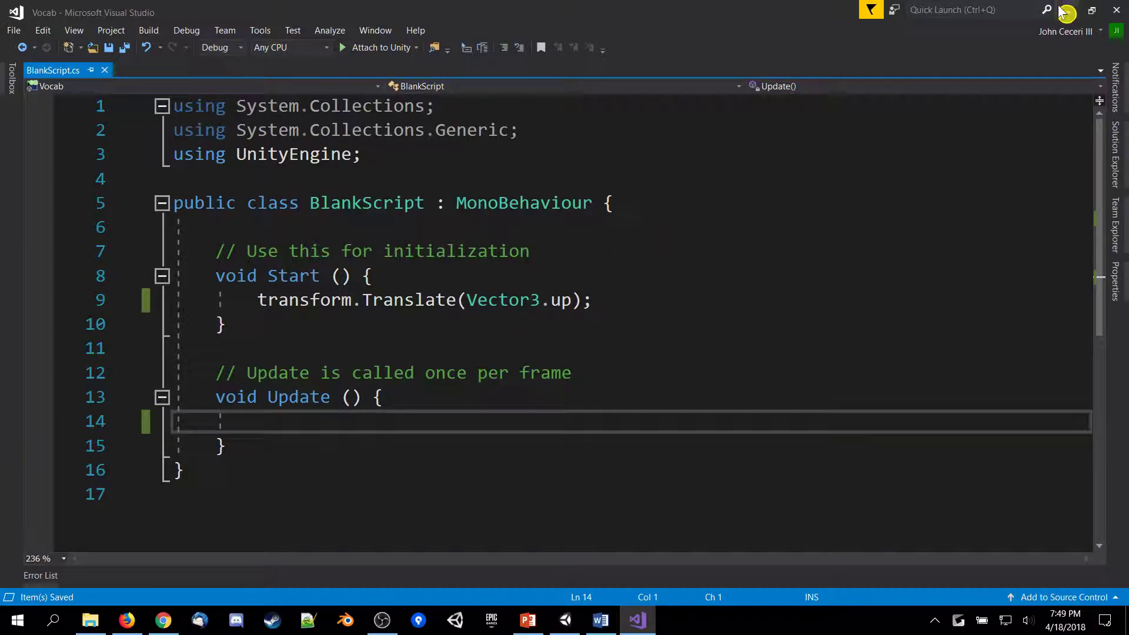
pyautogui.moveTo(216, 276); pyautogui.dragTo(320, 334)
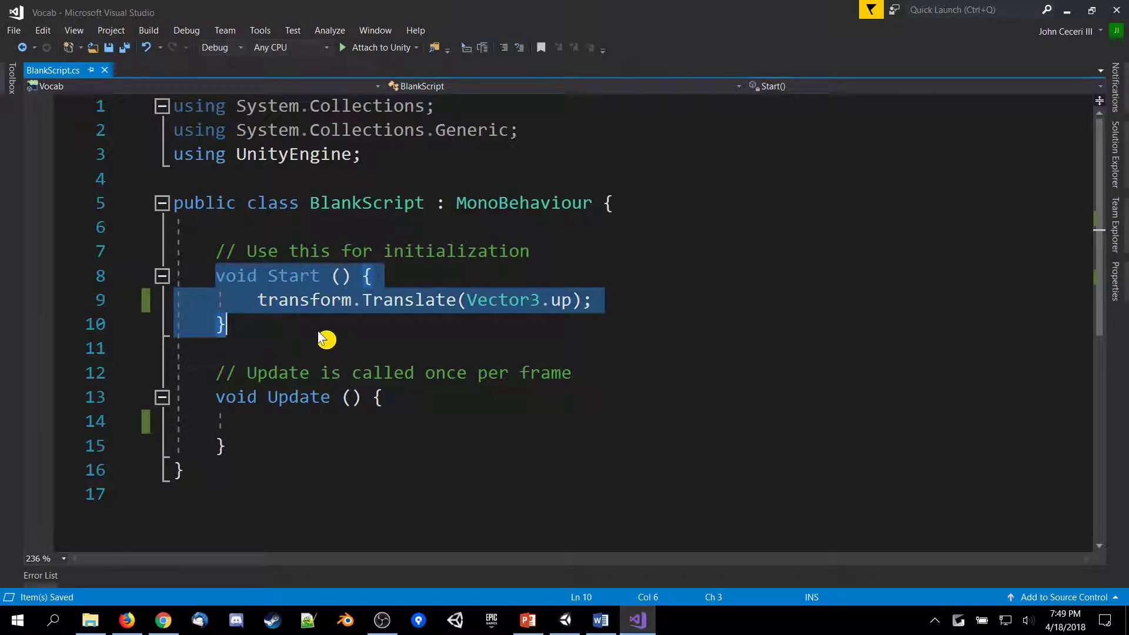
# Step: Switch to Unity and dock the Game view to the right of the Scene view so both show together
pyautogui.click(1067, 11)
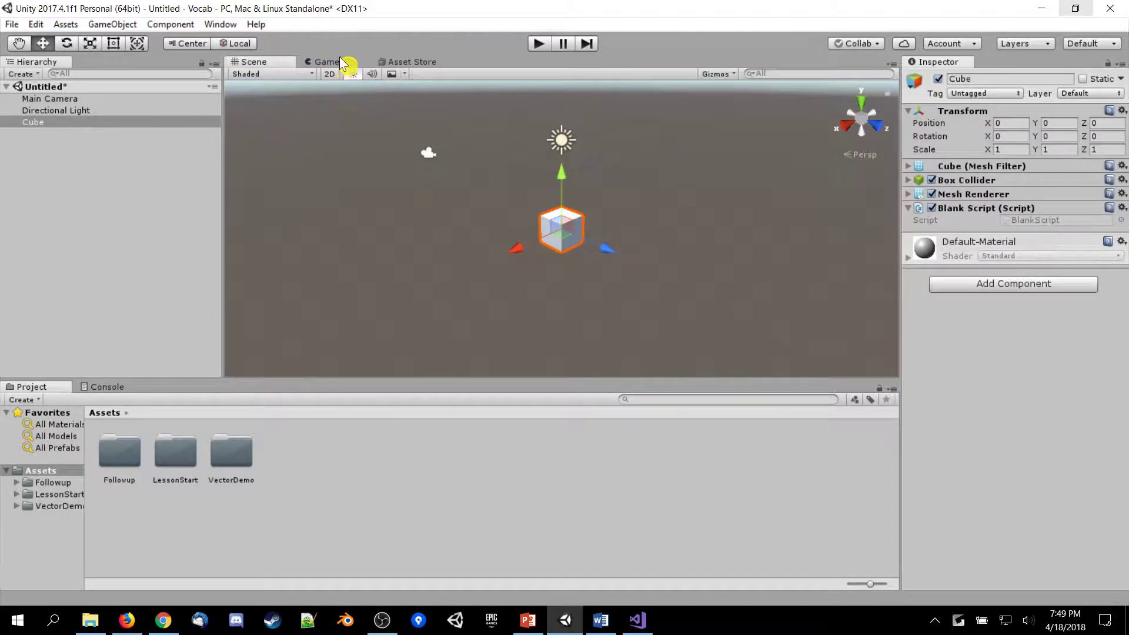
pyautogui.click(324, 62)
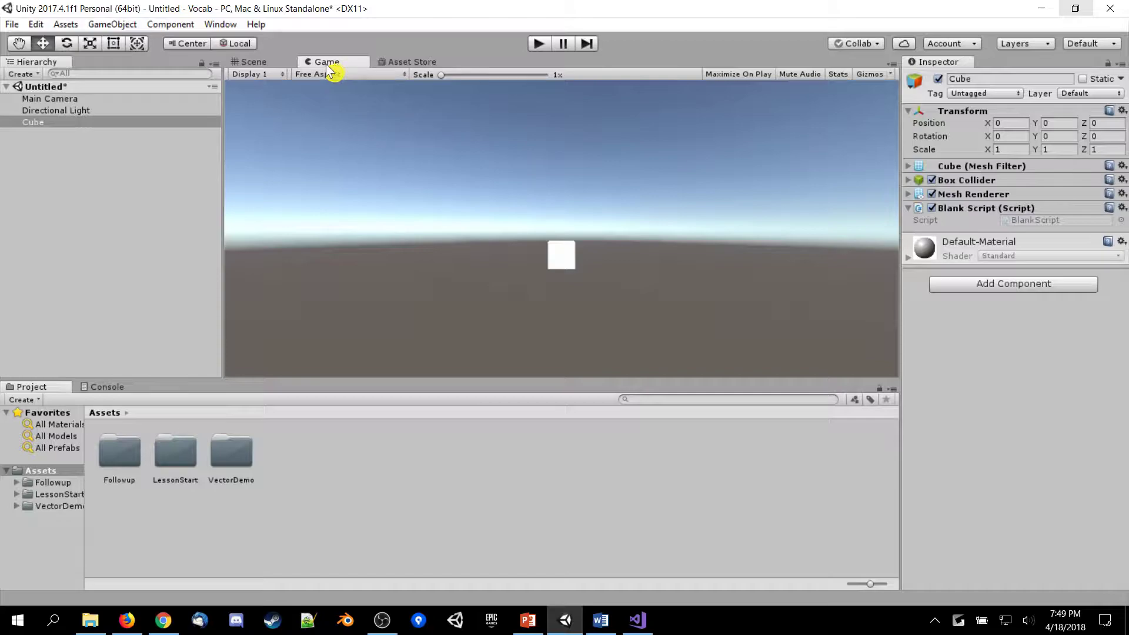
pyautogui.click(254, 62)
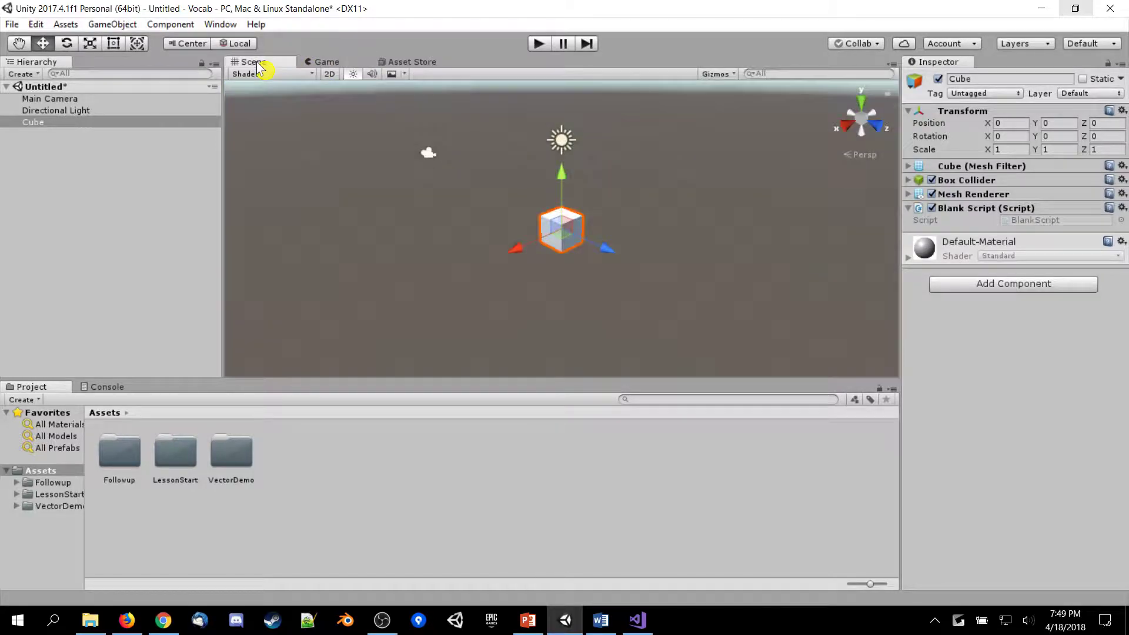
pyautogui.click(324, 62)
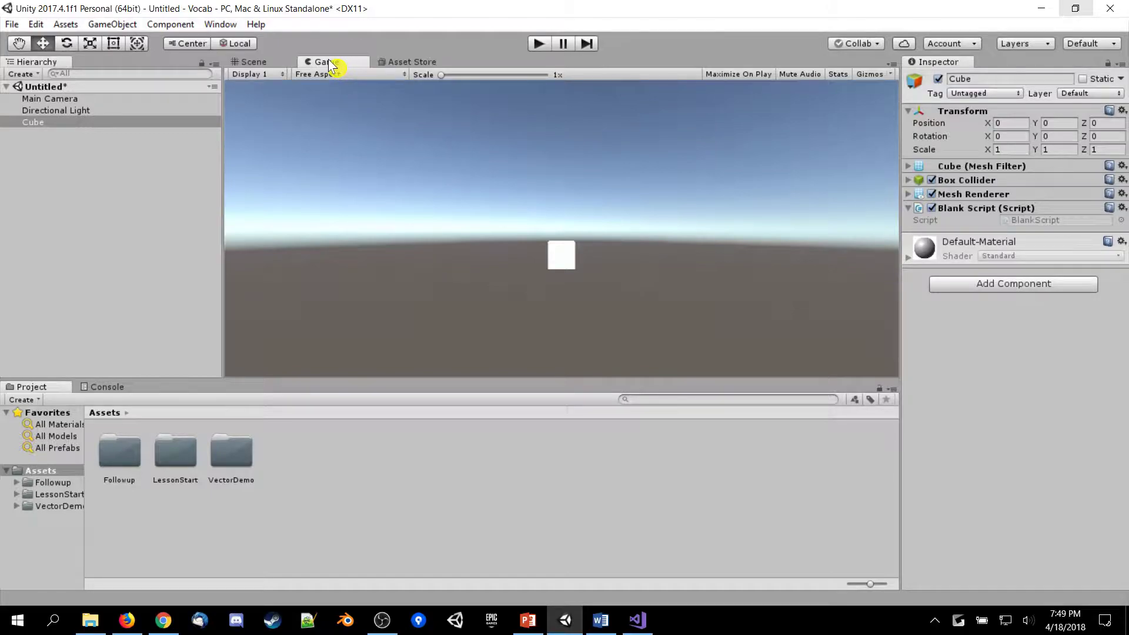
pyautogui.moveTo(332, 64); pyautogui.dragTo(767, 269)
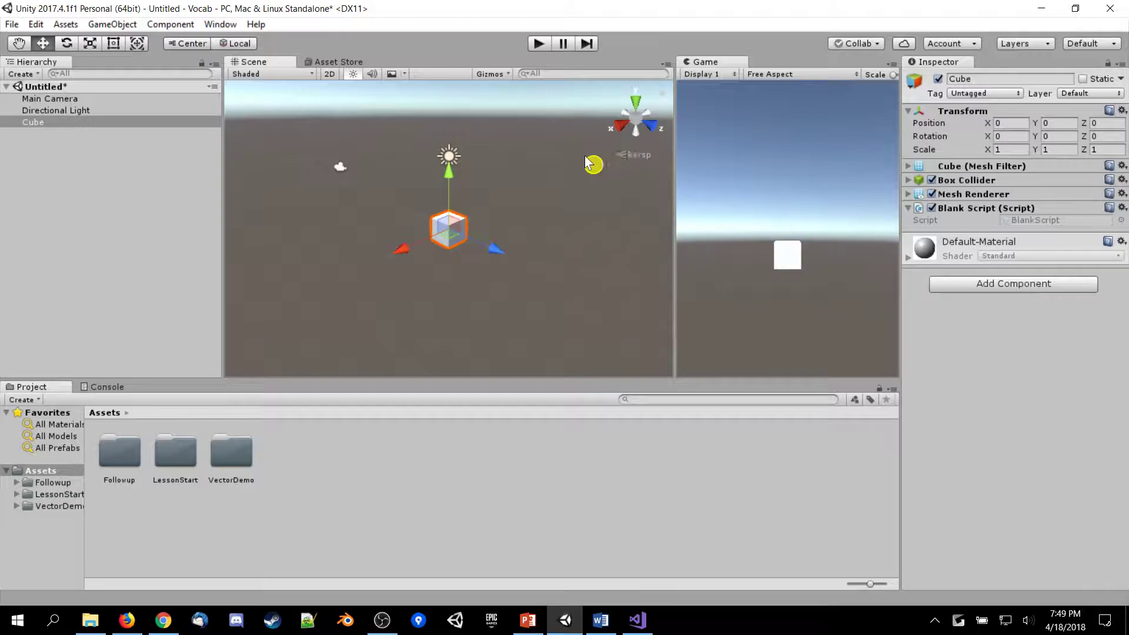
# Step: Run and stop the game twice to watch how the Start method moves the cube
pyautogui.click(539, 43)
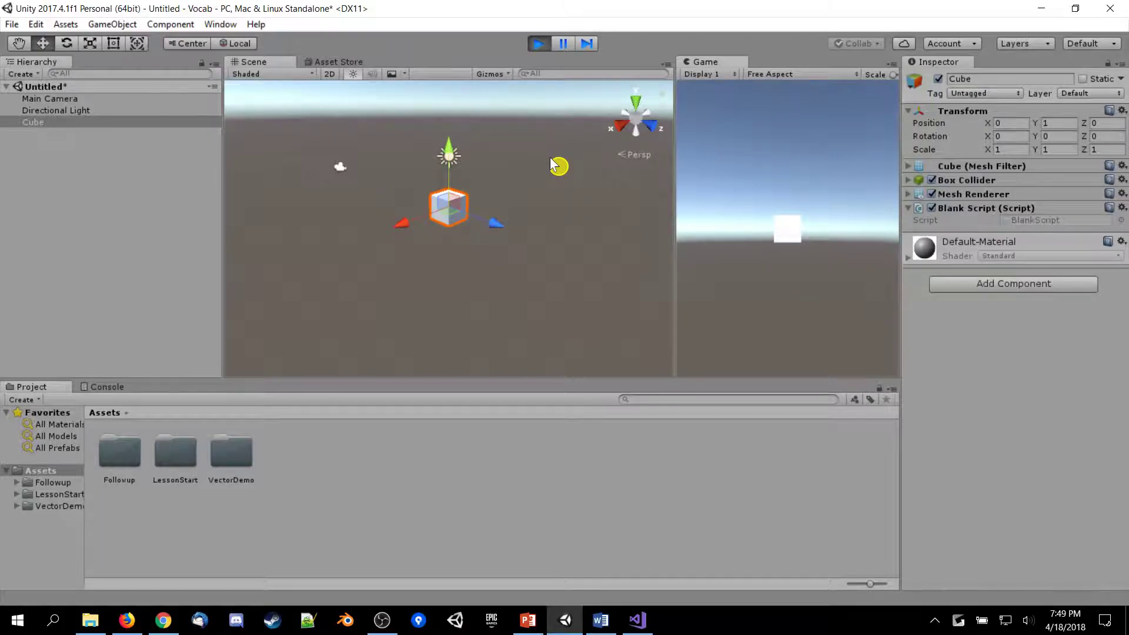
pyautogui.click(540, 45)
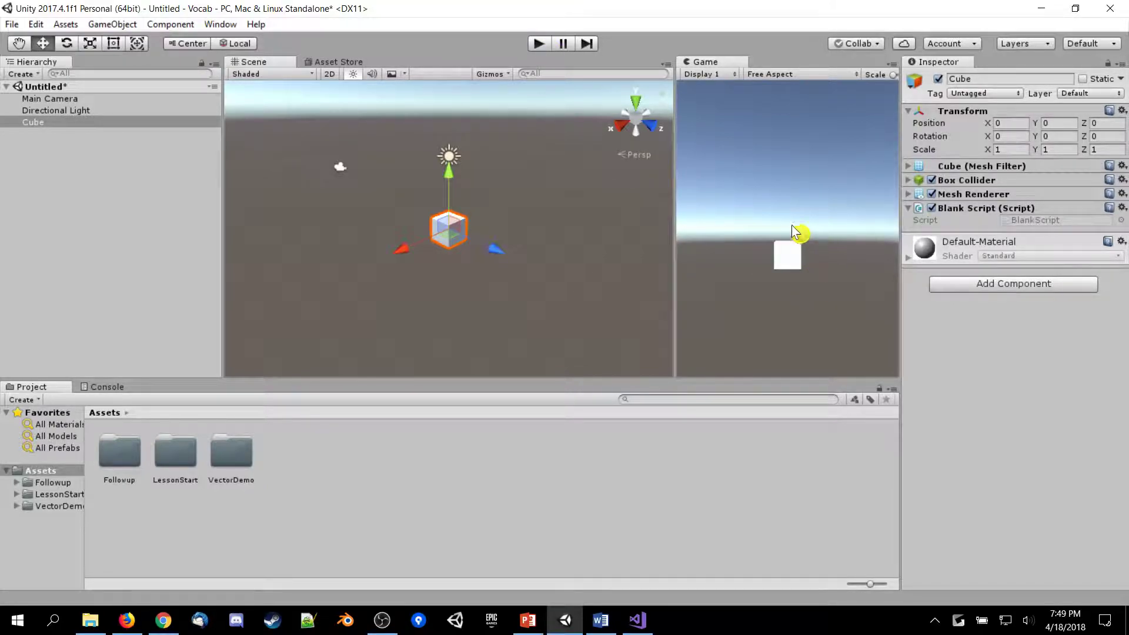
pyautogui.click(537, 45)
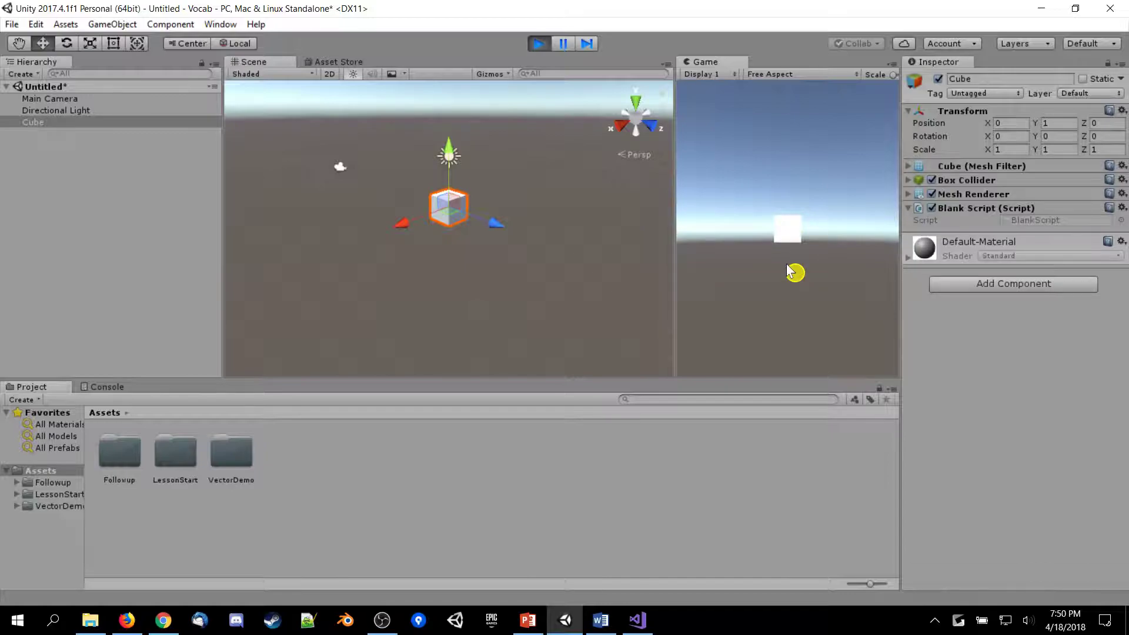
pyautogui.click(542, 46)
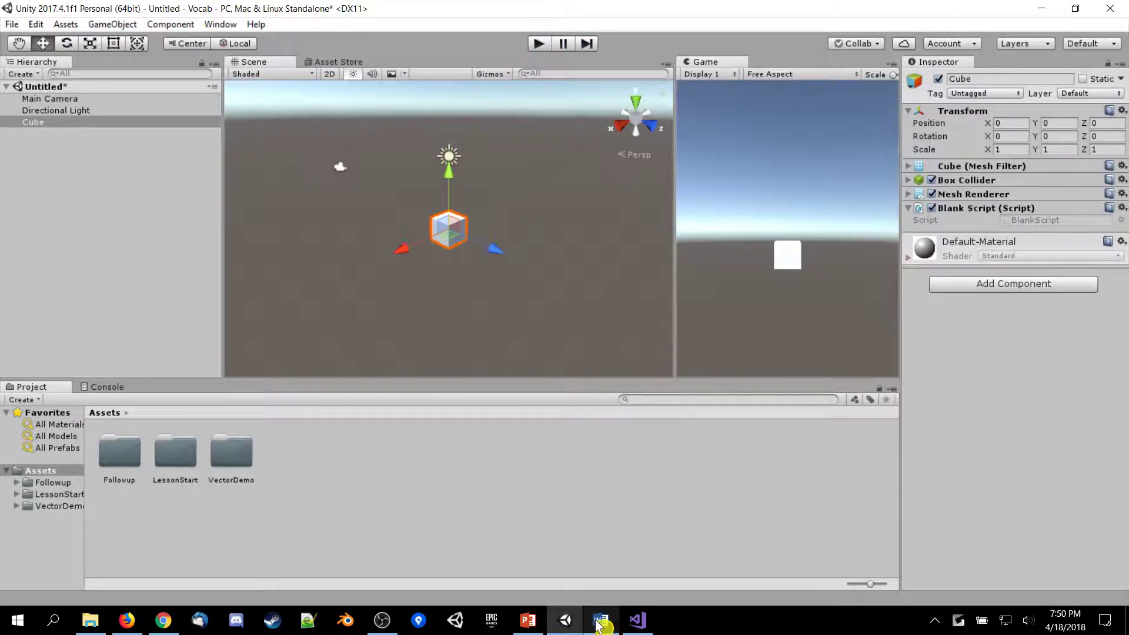
# Step: Switch to Visual Studio, move the transform.Translate(Vector3.up); line from Start into the Update method, and save the script
pyautogui.click(639, 621)
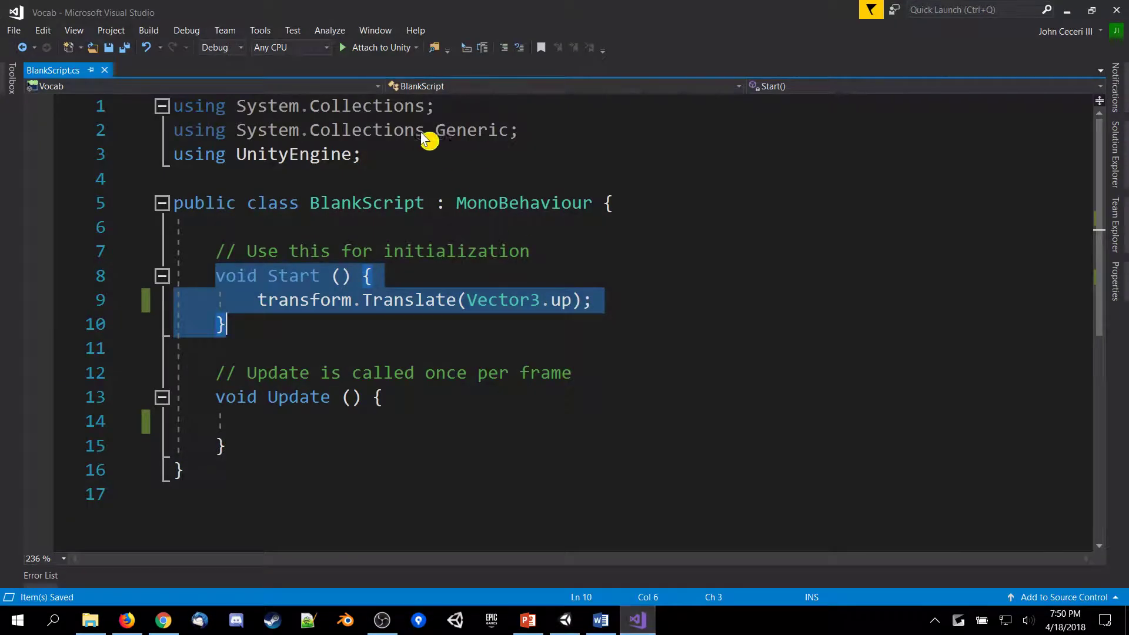
pyautogui.click(498, 253)
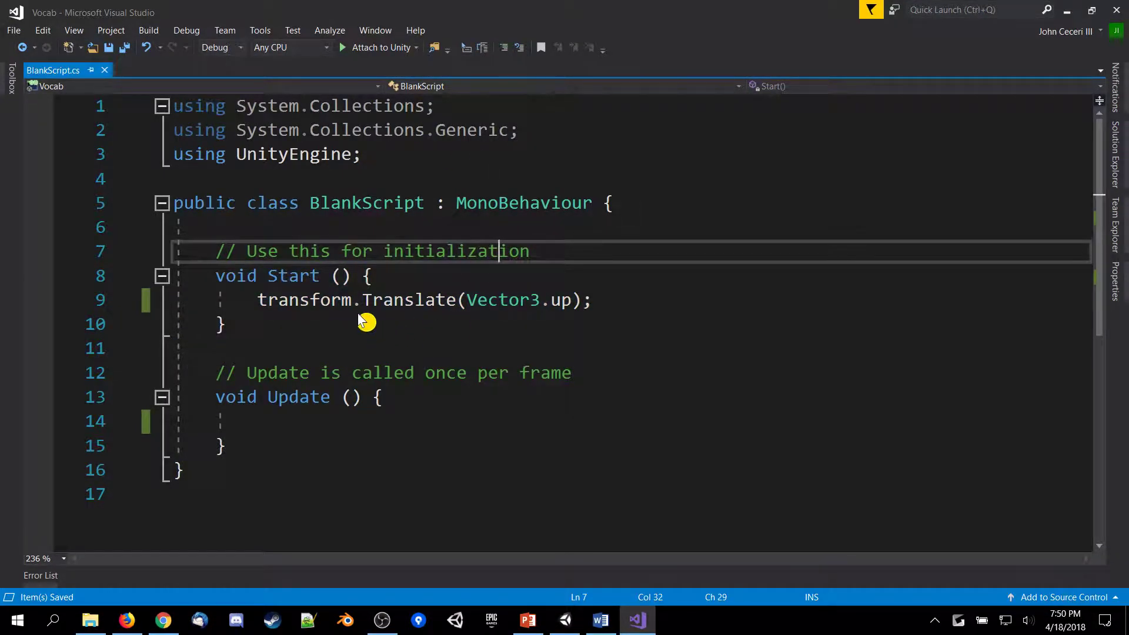
pyautogui.moveTo(217, 284); pyautogui.dragTo(601, 309)
pyautogui.click(307, 287)
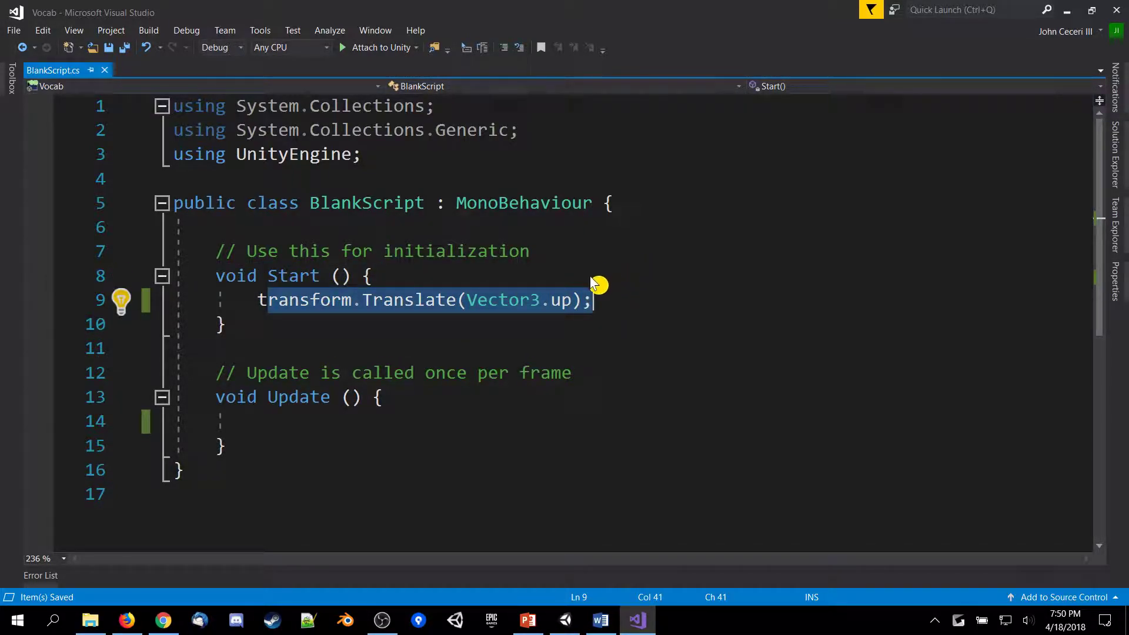
pyautogui.moveTo(606, 297); pyautogui.dragTo(259, 319)
pyautogui.press('Delete')
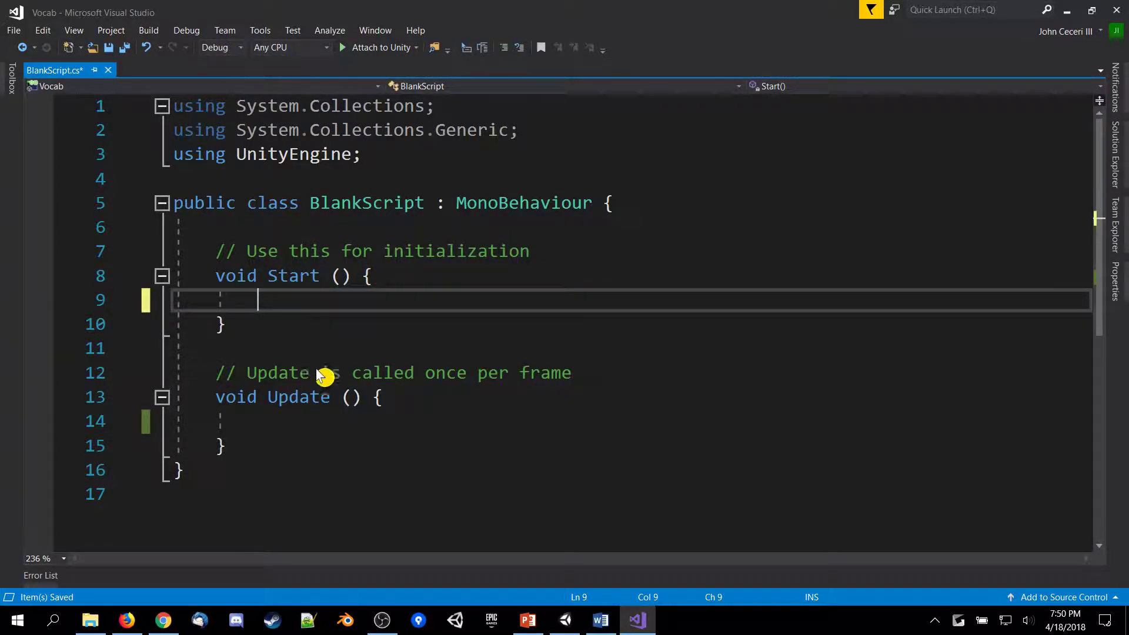
pyautogui.click(344, 430)
pyautogui.hotkey('ctrl', 'v')
pyautogui.hotkey('ctrl', 's')
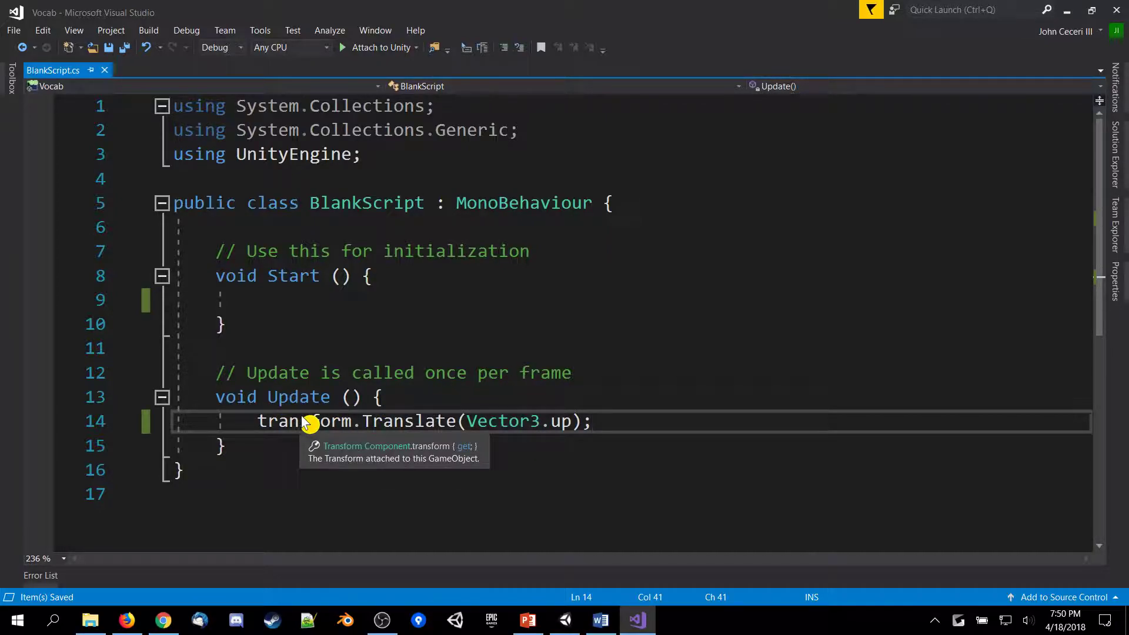
# Step: Return to Unity and run and stop the game twice to watch how the Update method moves the cube
pyautogui.click(1071, 14)
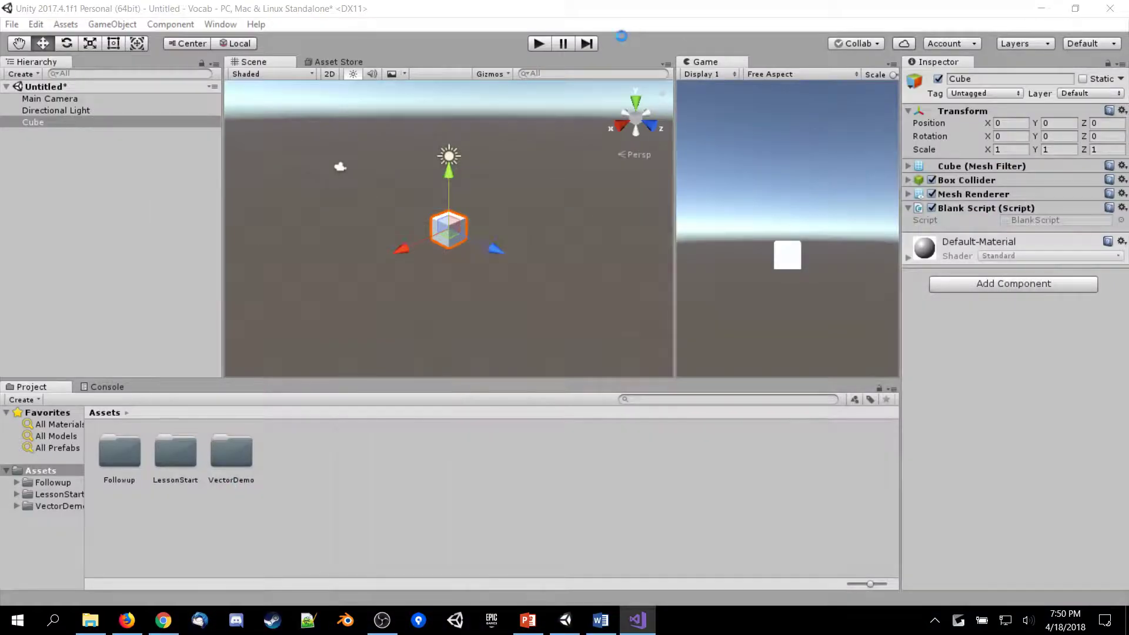
pyautogui.click(539, 45)
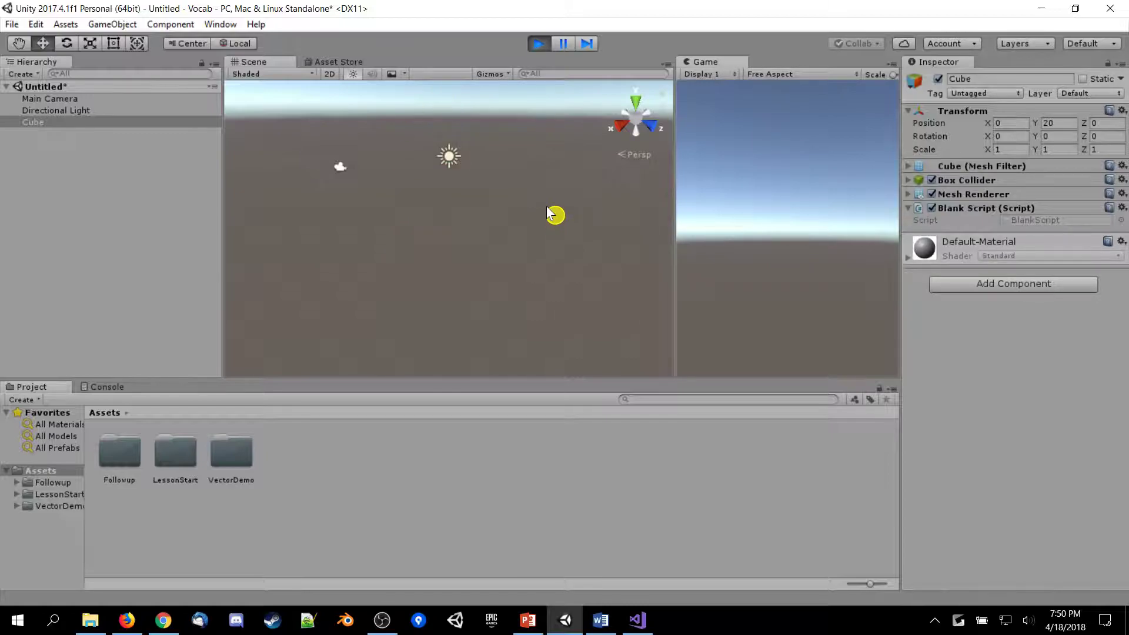
pyautogui.click(541, 45)
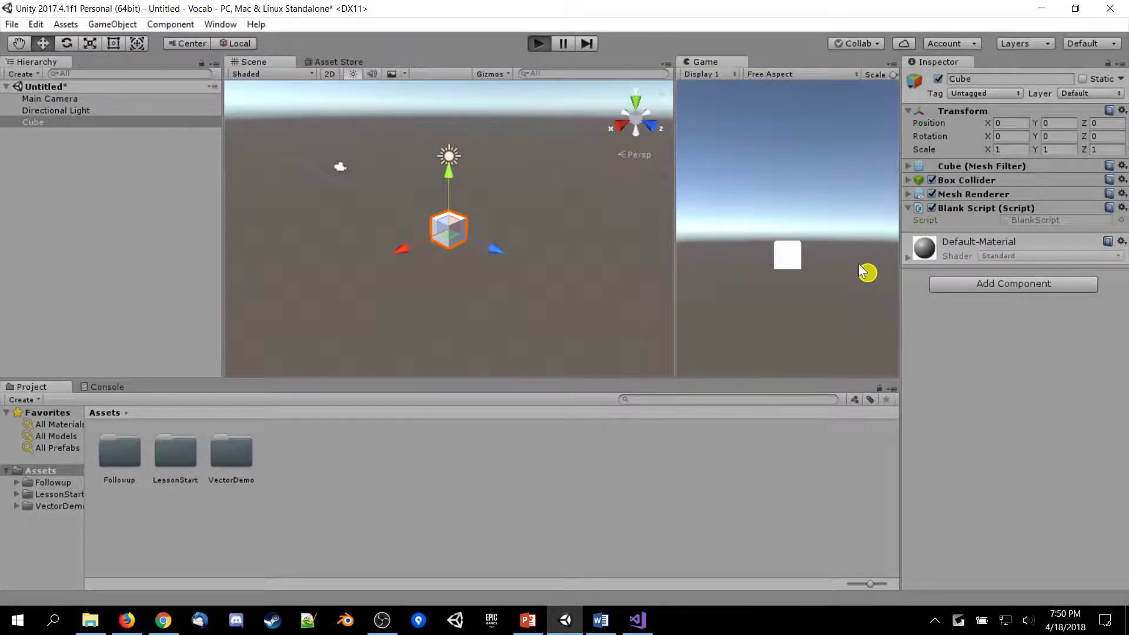
pyautogui.hotkey('ctrl', 'p')
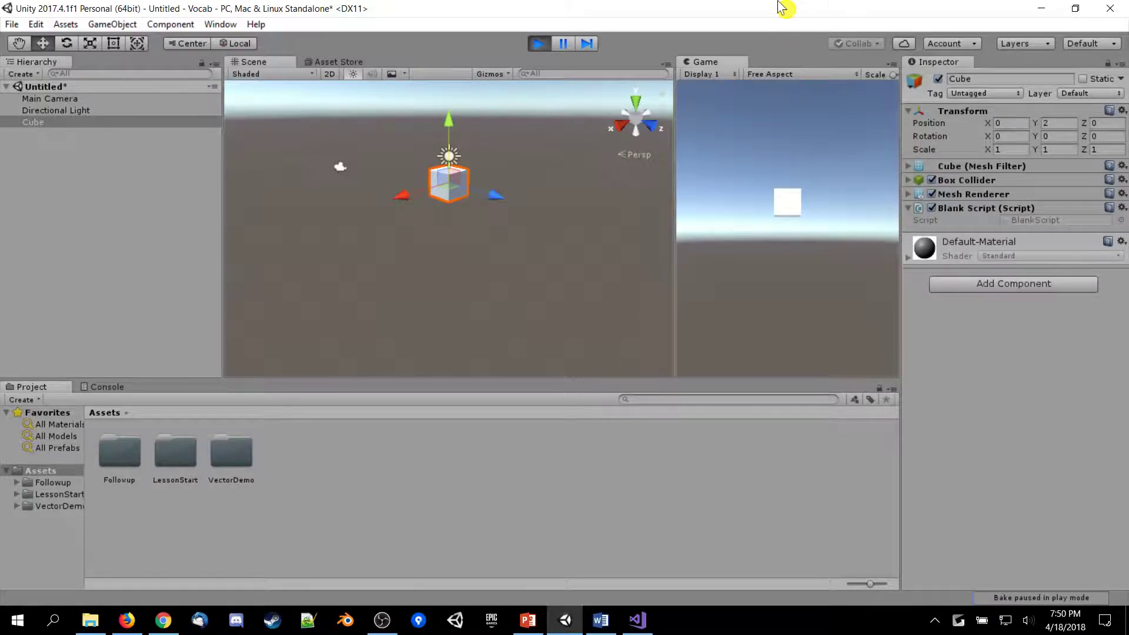
pyautogui.click(542, 47)
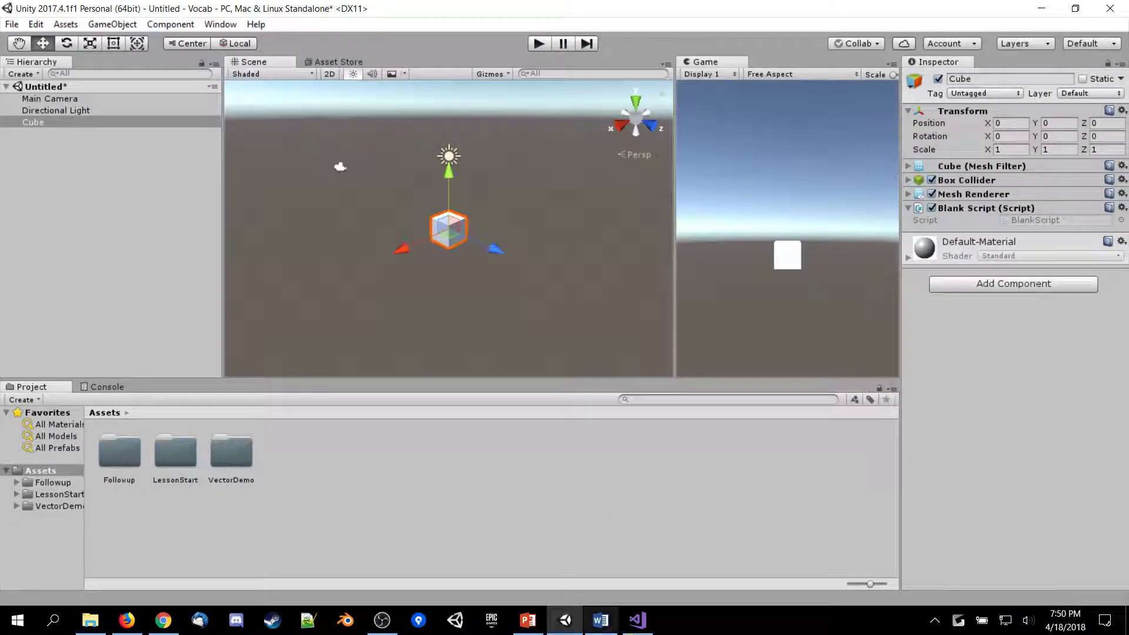
# Step: Switch back to Visual Studio and delete the transform.Translate line from Update, leaving a blank line between its braces
pyautogui.click(638, 621)
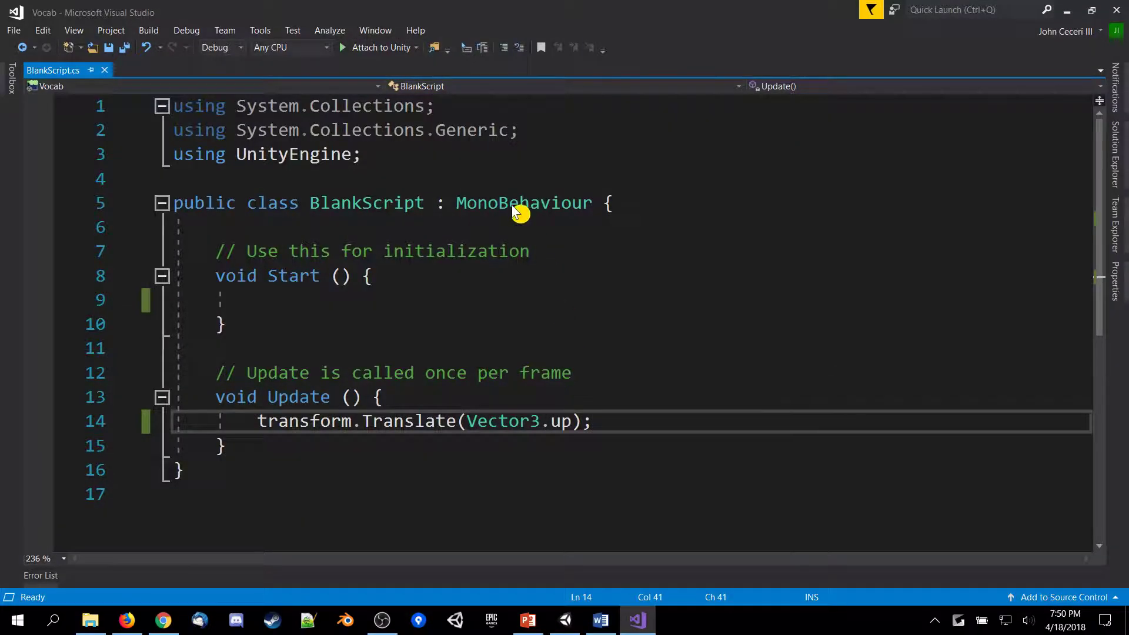
pyautogui.click(307, 303)
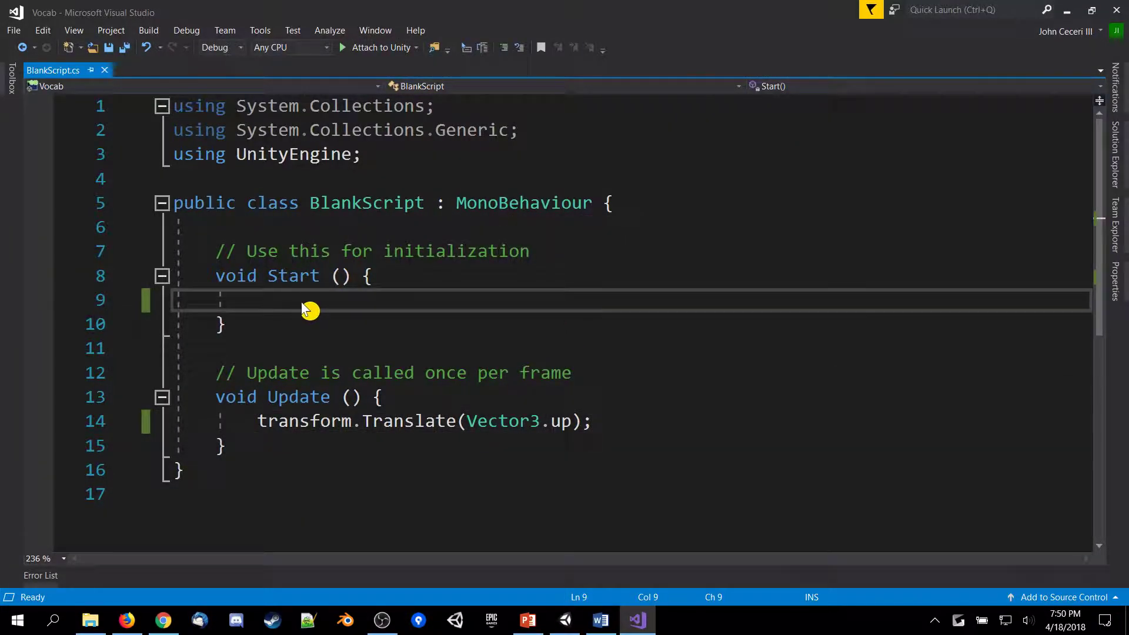
pyautogui.click(352, 431)
pyautogui.tripleClick(353, 431)
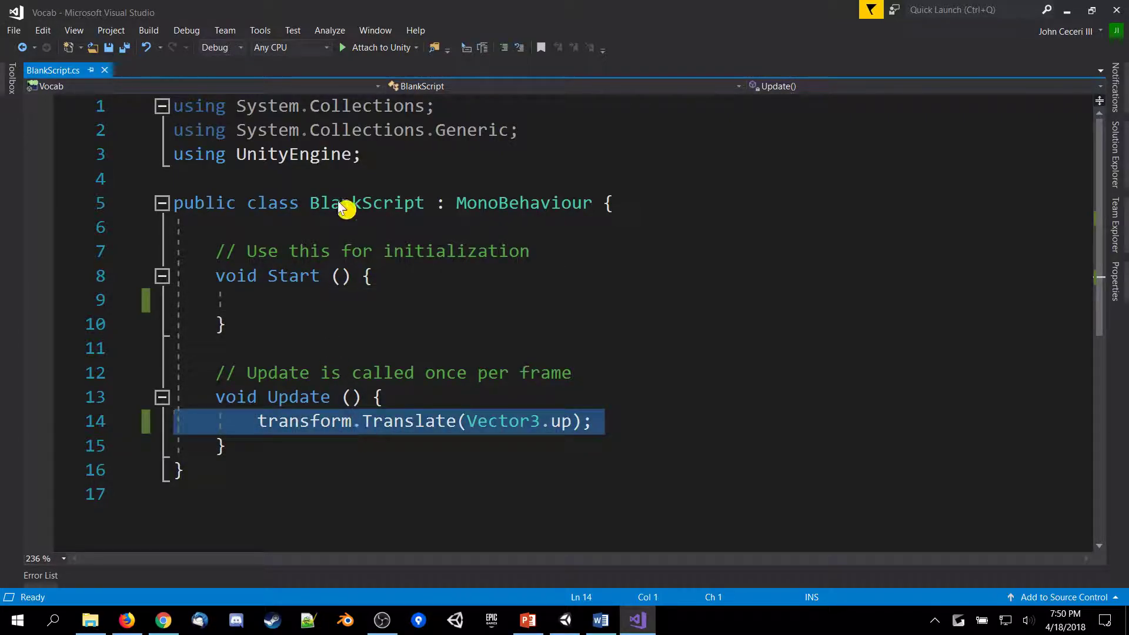
pyautogui.click(314, 300)
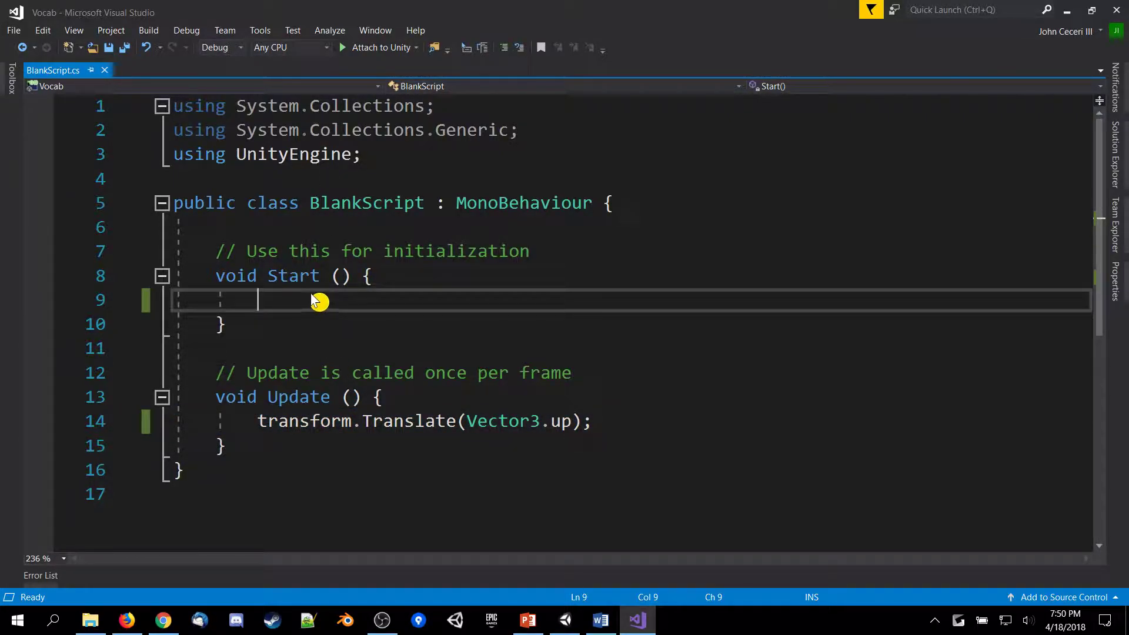
pyautogui.tripleClick(412, 429)
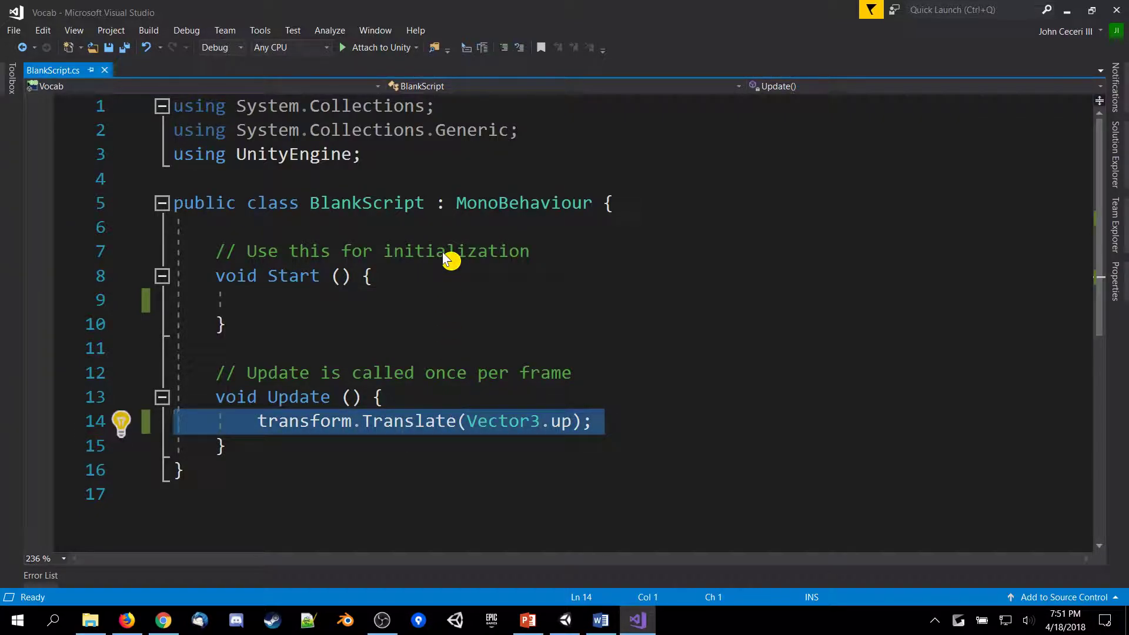
pyautogui.press('Delete')
pyautogui.click(457, 399)
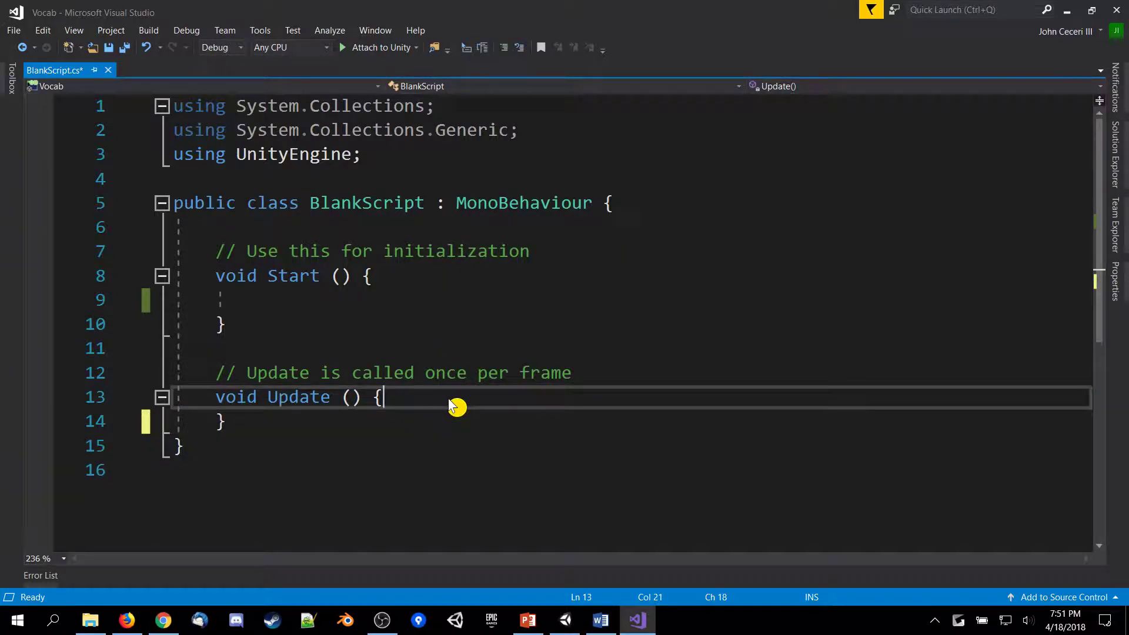
pyautogui.press('Return')
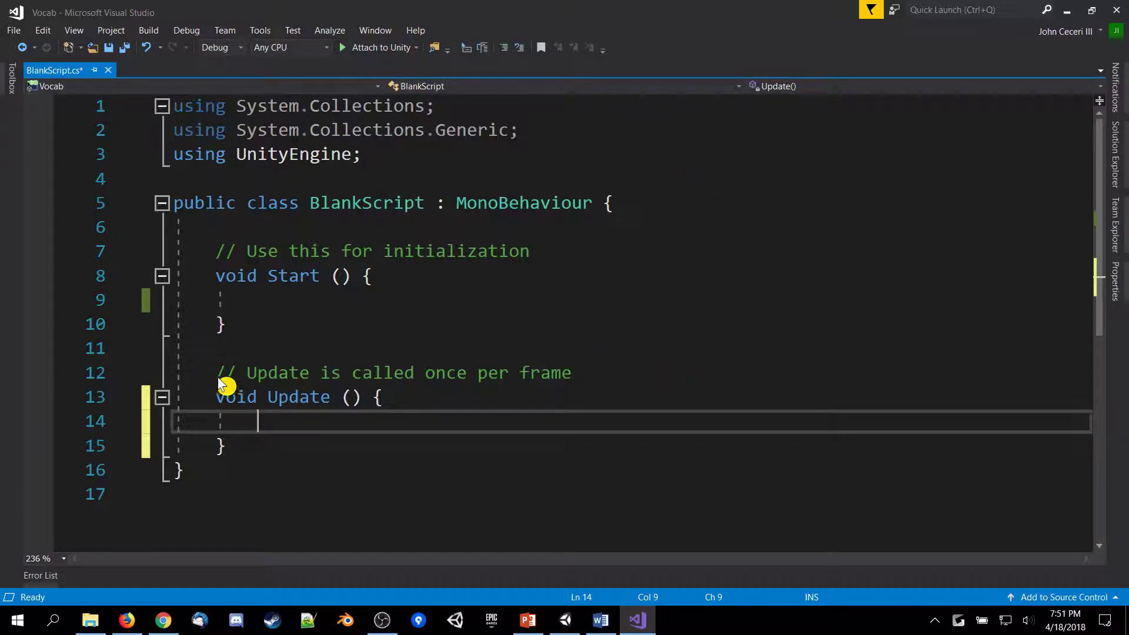
# Step: Leave the script and switch to PowerPoint to show the "Some Questions" slide, number 18
pyautogui.click(1067, 10)
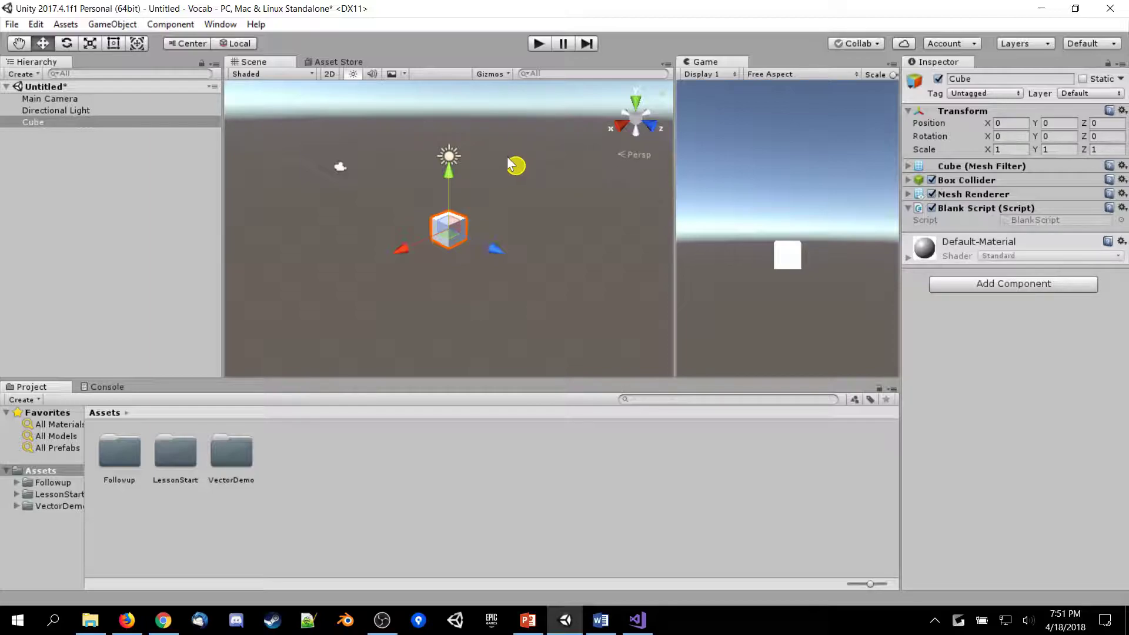
pyautogui.click(528, 621)
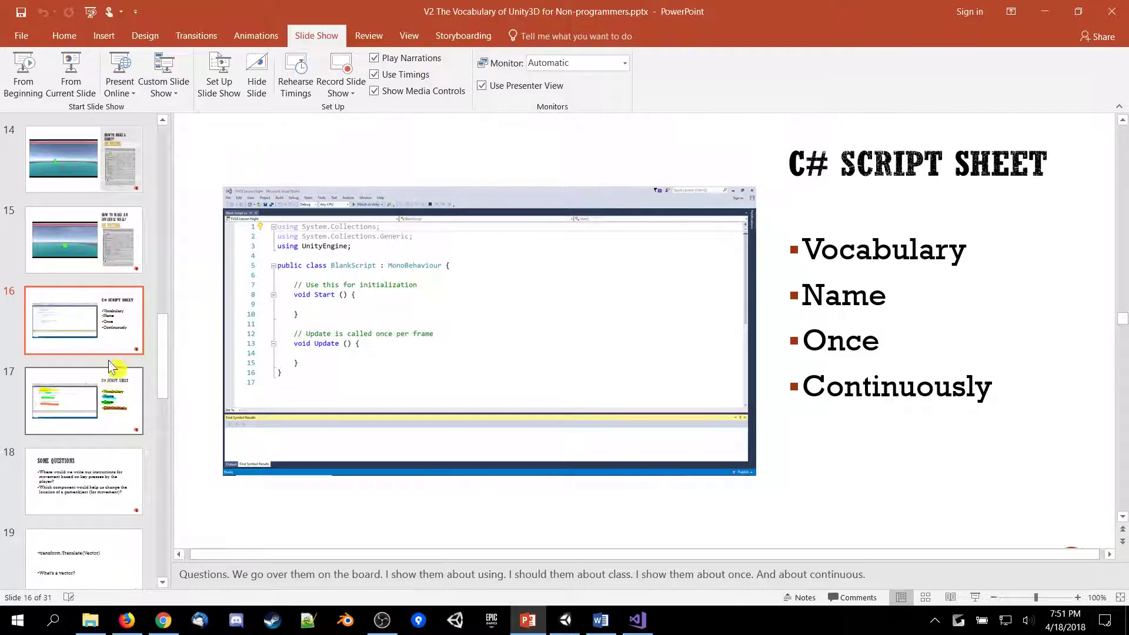
pyautogui.click(82, 481)
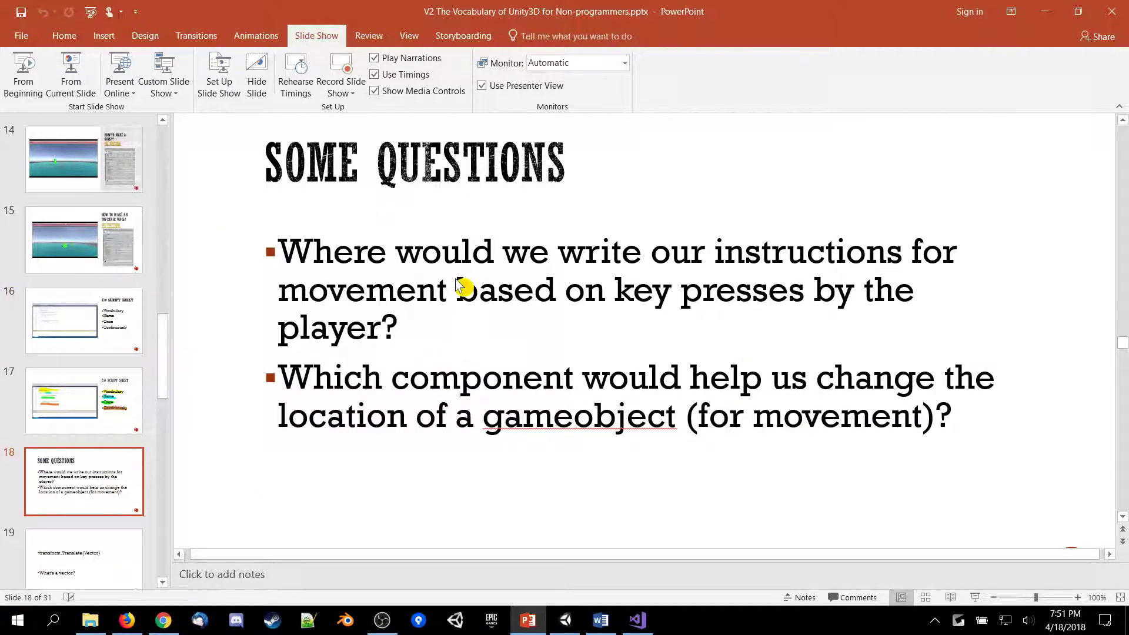